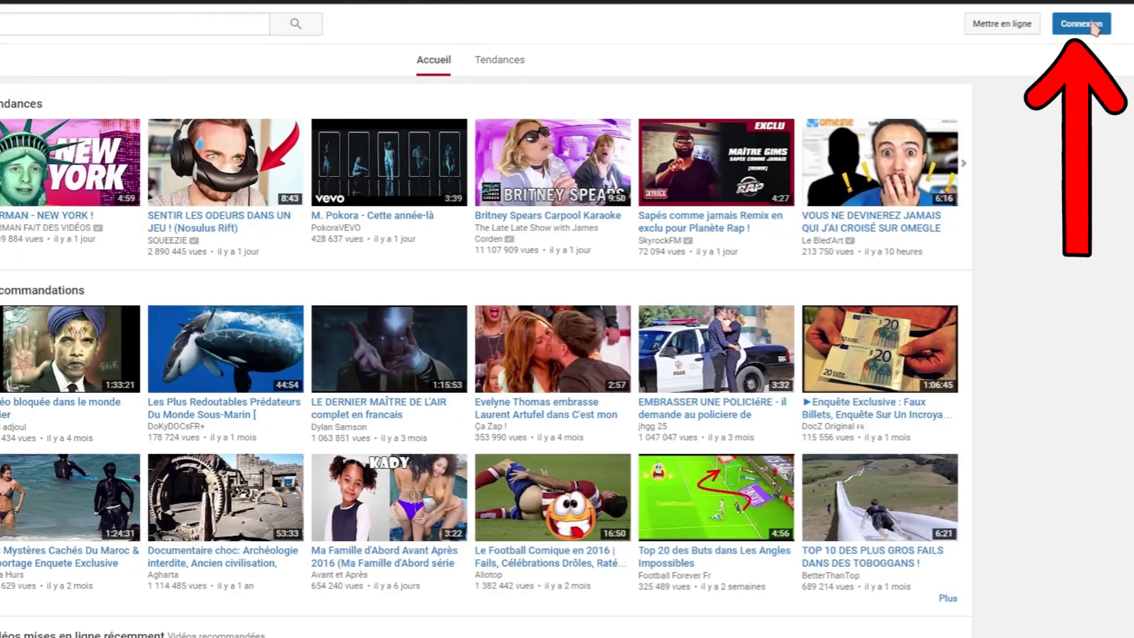
From YouTube's Connexion, reach Google sign-in and choose to create a new account.
left_click(1094, 27)
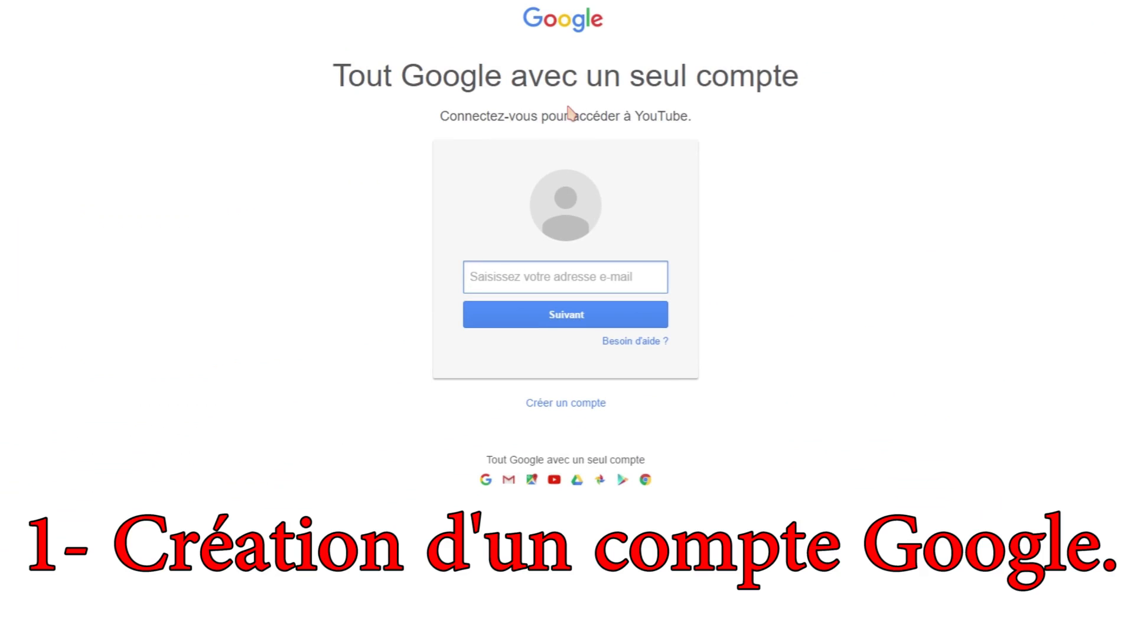
left_click(556, 407)
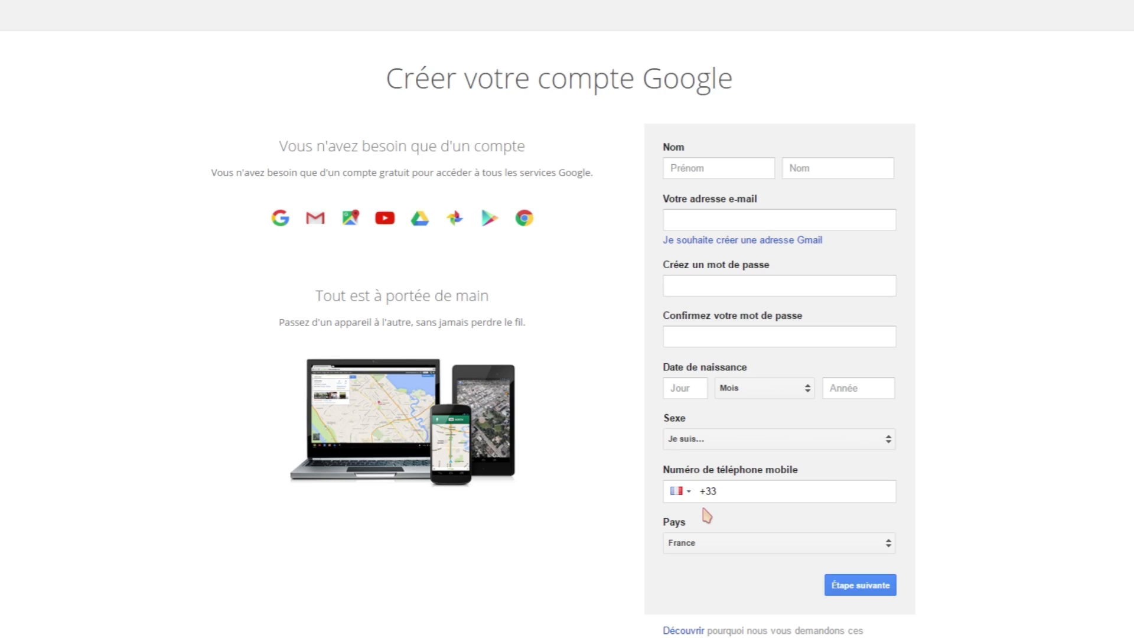
left_click(729, 216)
left_click(685, 281)
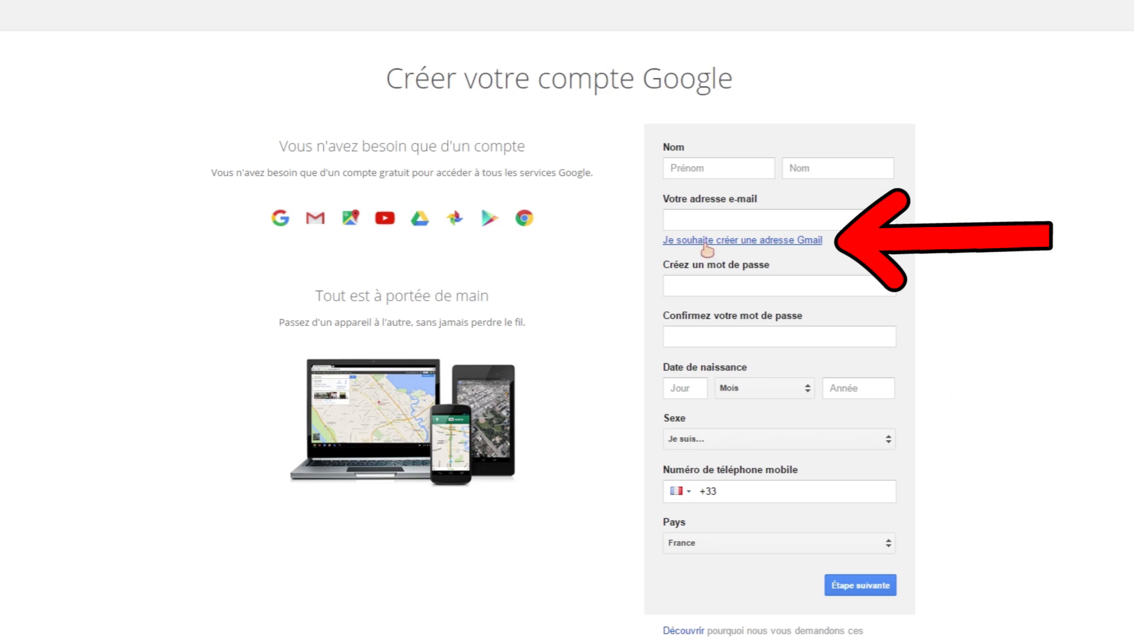
Opt for a brand-new Gmail address and enter the chosen username for it.
left_click(757, 246)
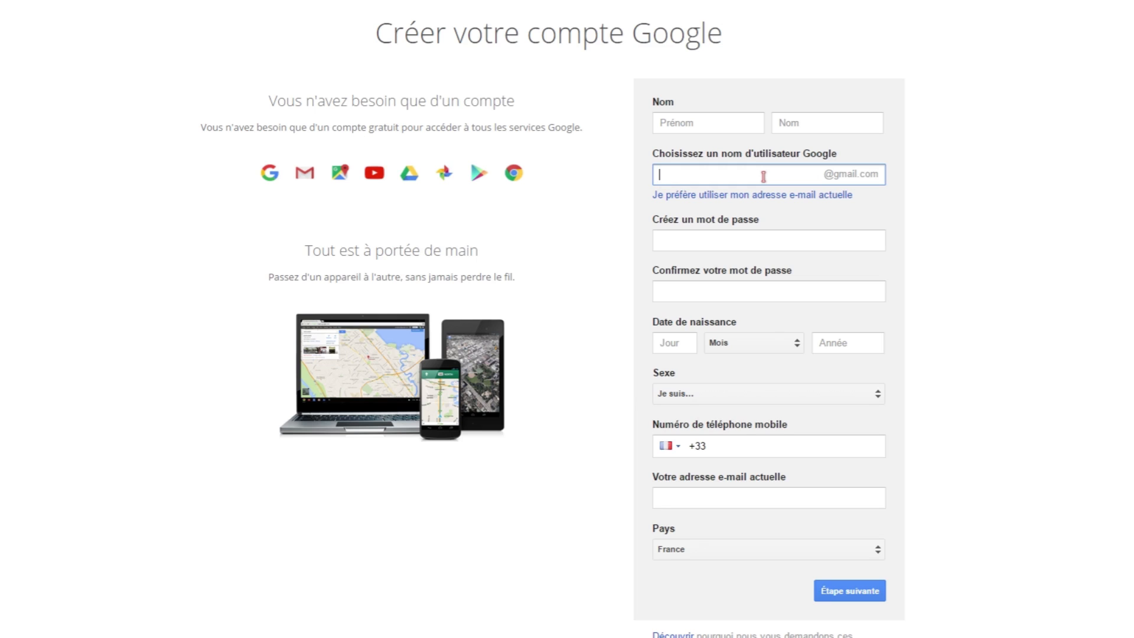
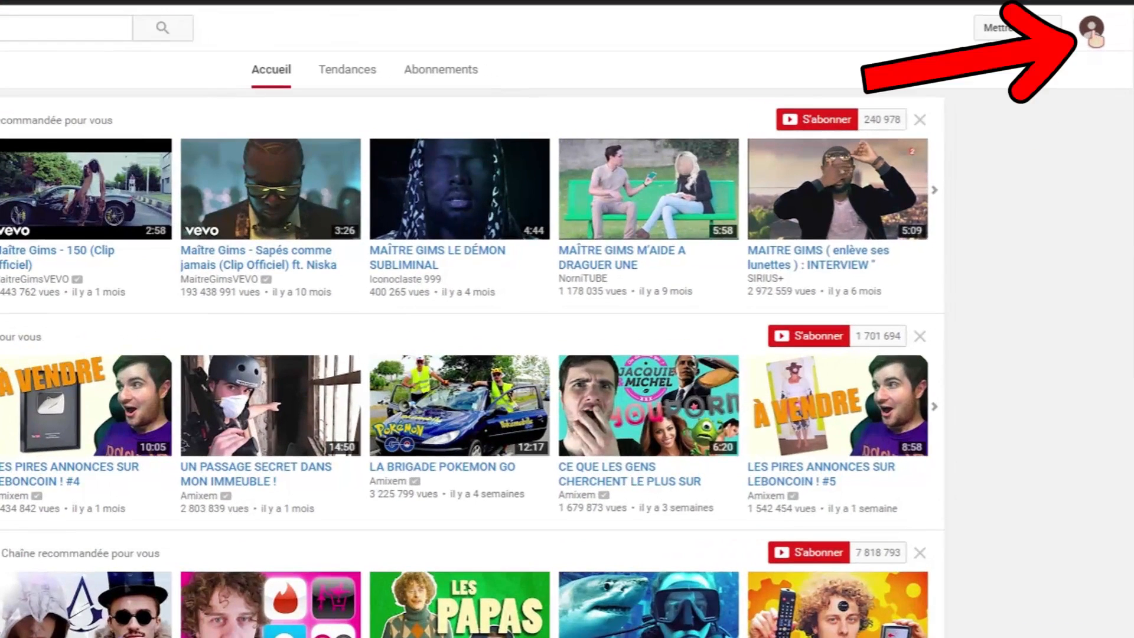
From the account avatar menu, go to Creator Studio and start creating a channel.
left_click(1093, 40)
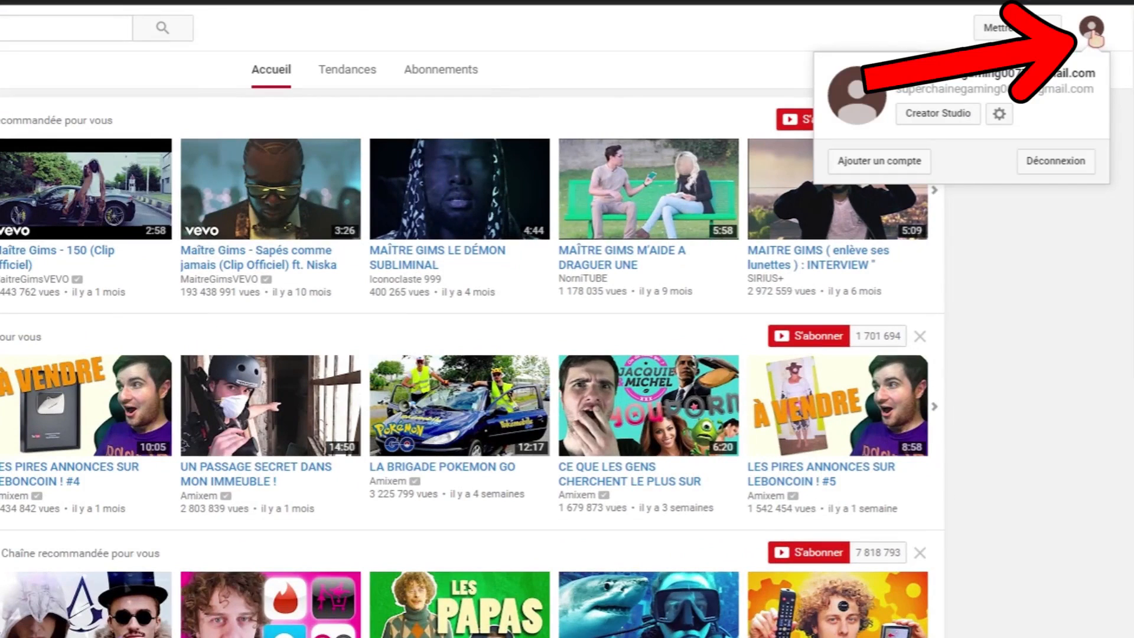
left_click(937, 114)
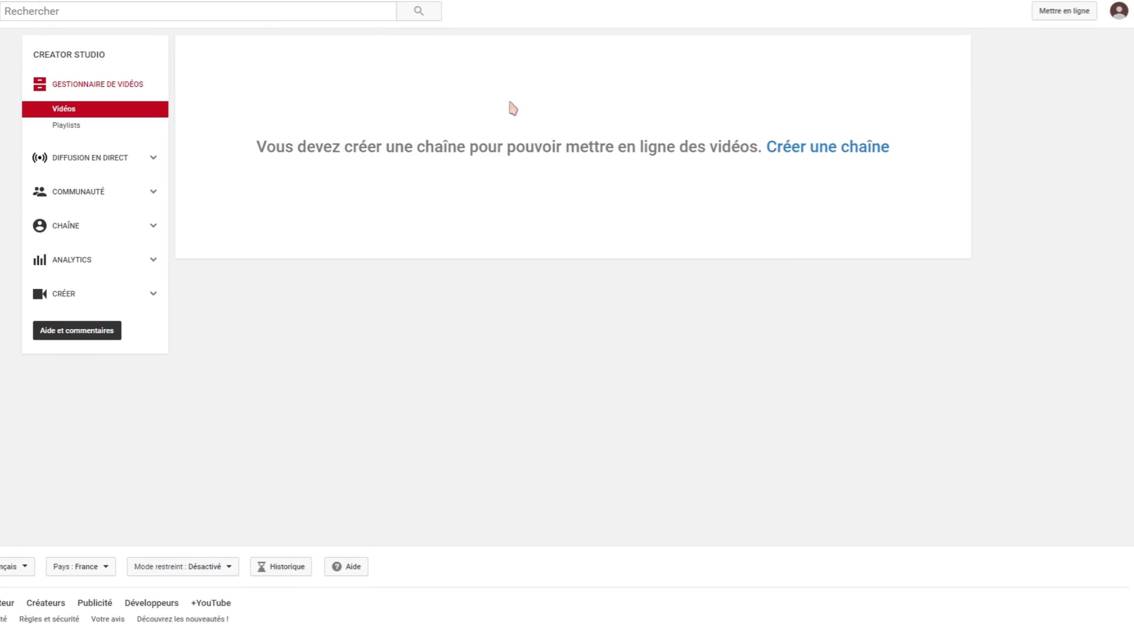
left_click(822, 154)
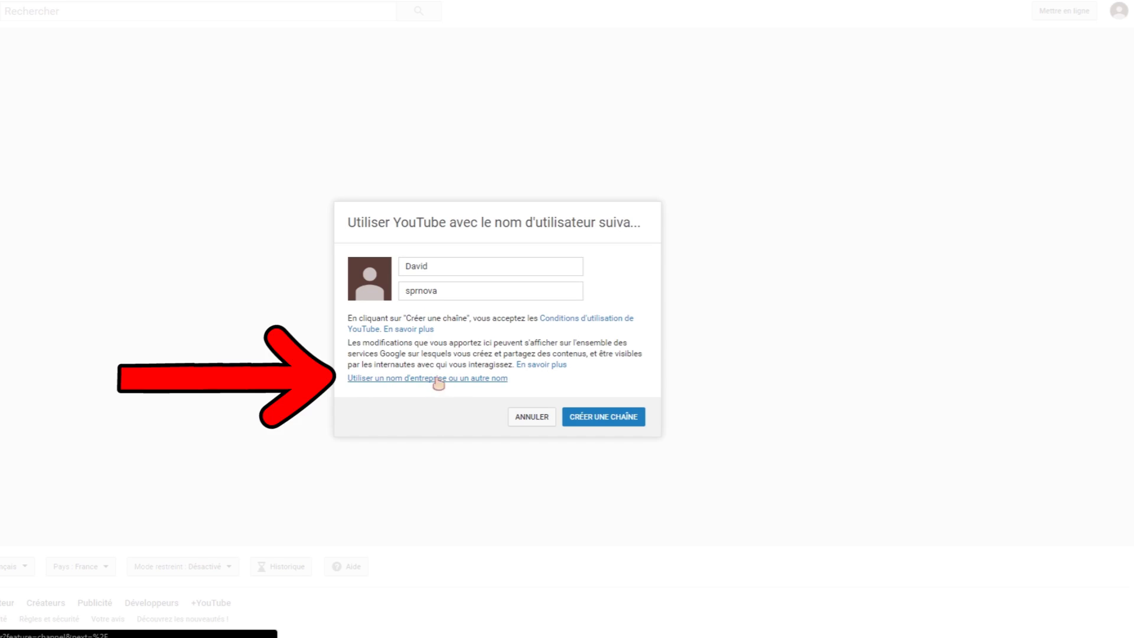
Create a channel named Doom77Gaming in category Arts, spectacles ou sports, accepting the terms.
left_click(415, 383)
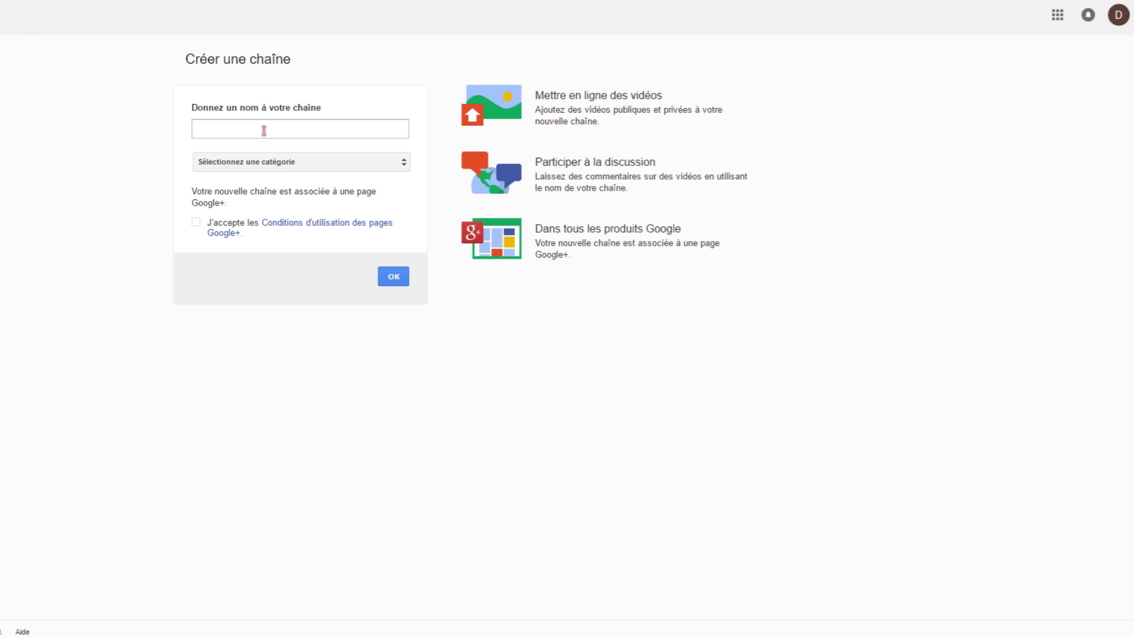
left_click(264, 130)
type("D")
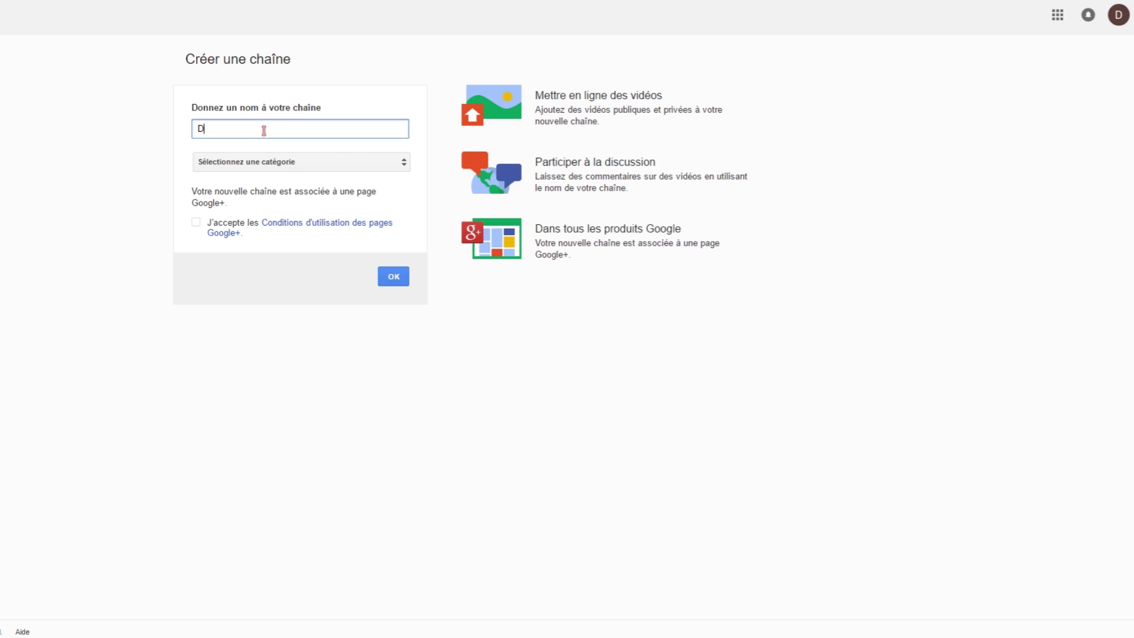
type("oom77Gaming")
left_click(323, 171)
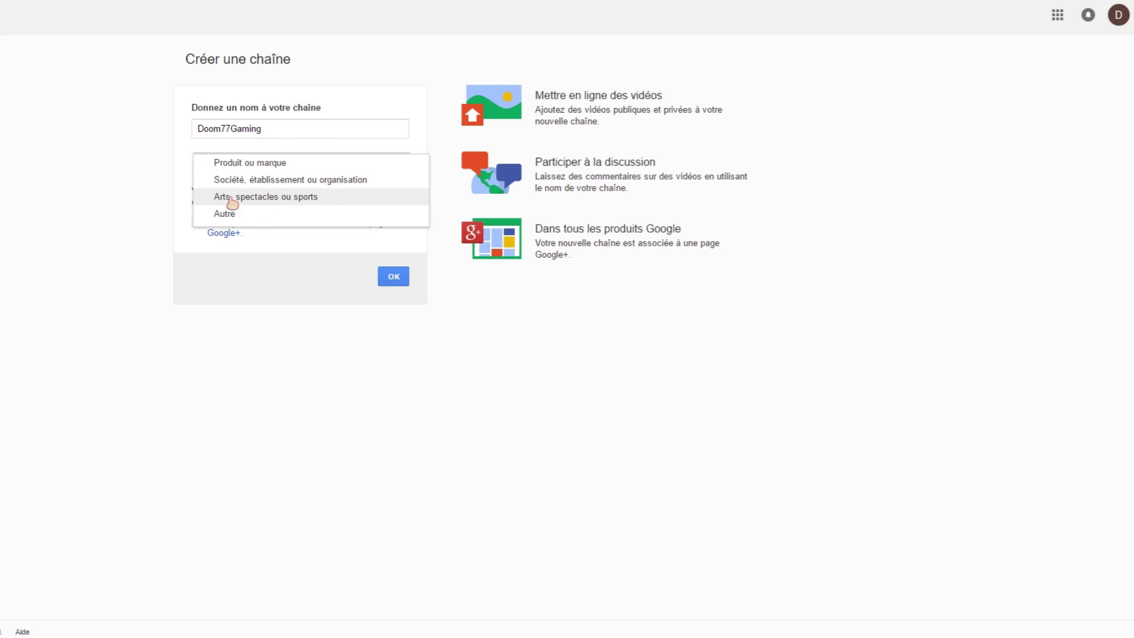
left_click(294, 198)
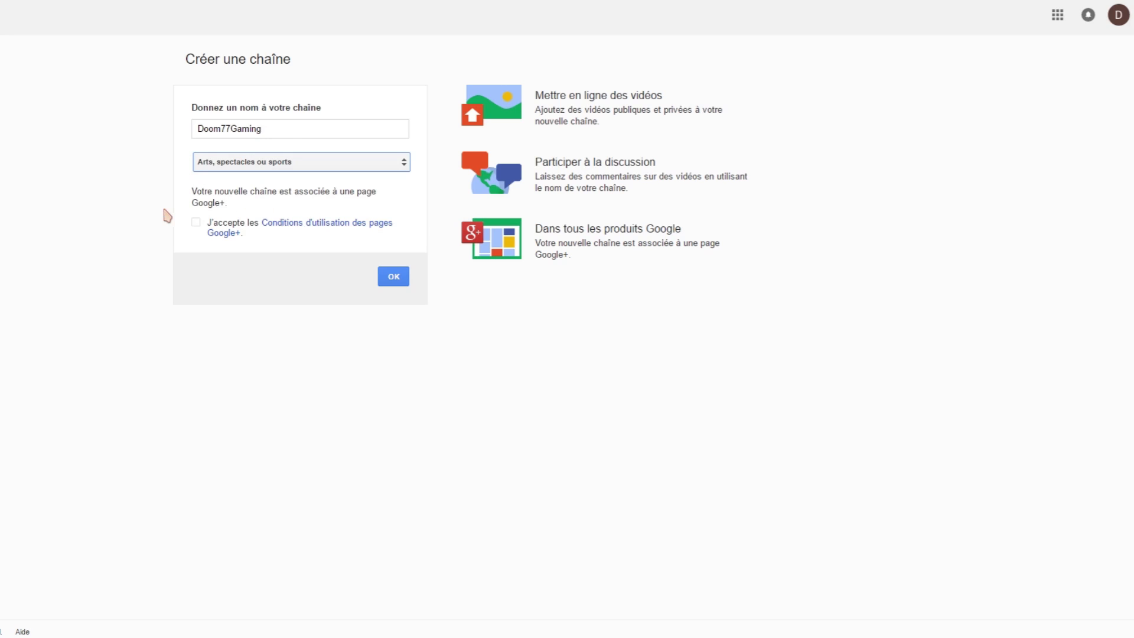
left_click(196, 222)
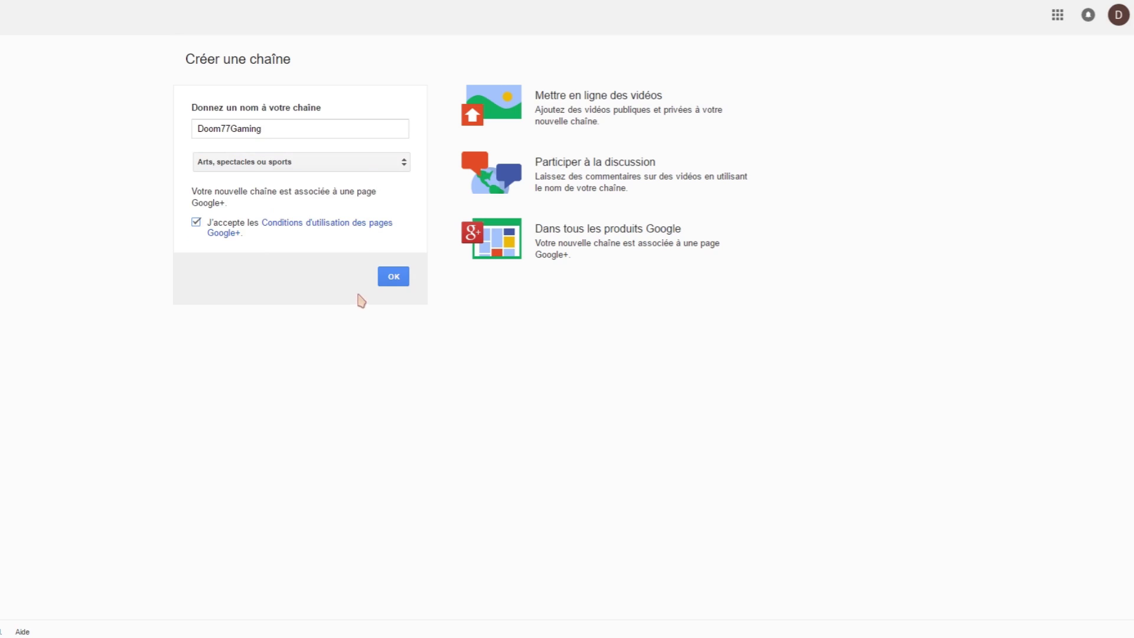
left_click(392, 279)
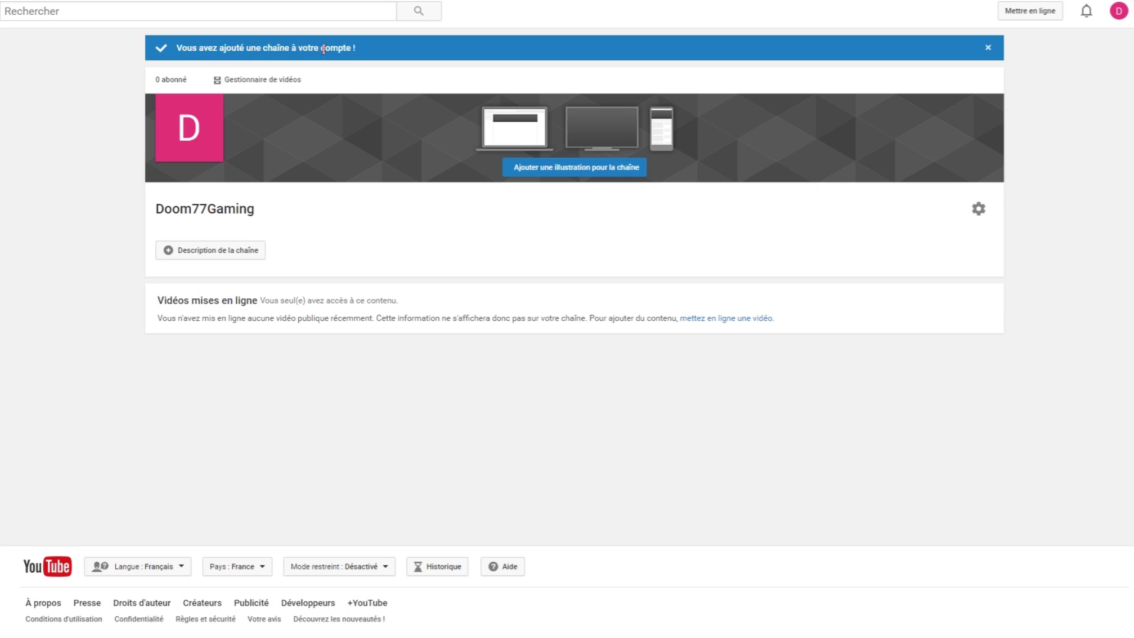
Load YouTube's home page and open the Doom77Gaming channel from the sidebar.
mouse_move(265, 126)
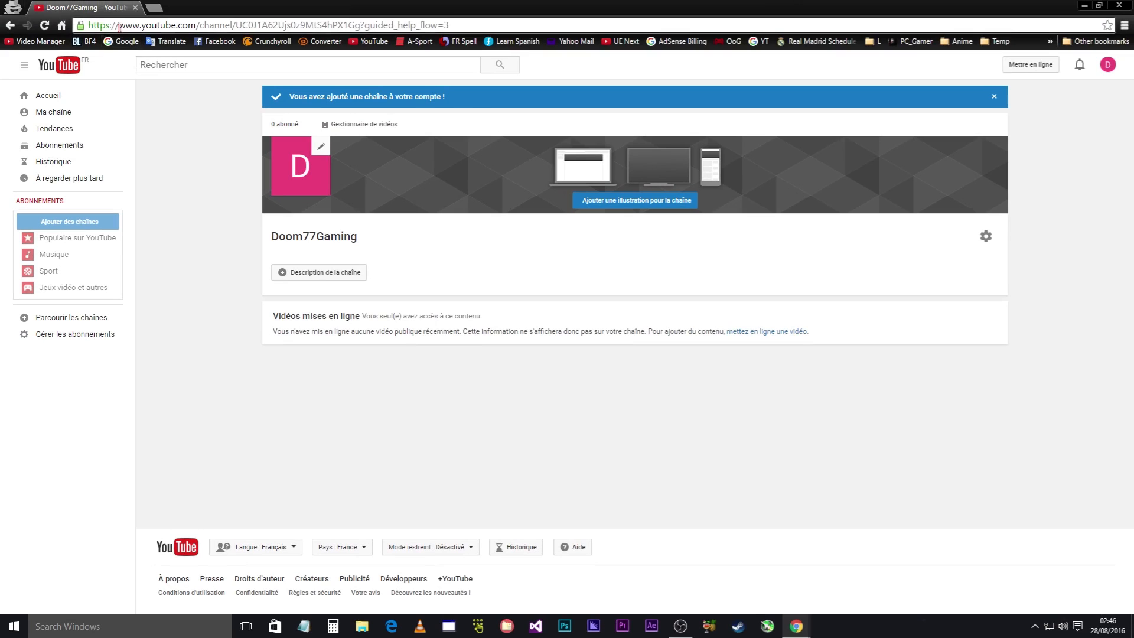
left_click(120, 27)
type("you")
key("Return")
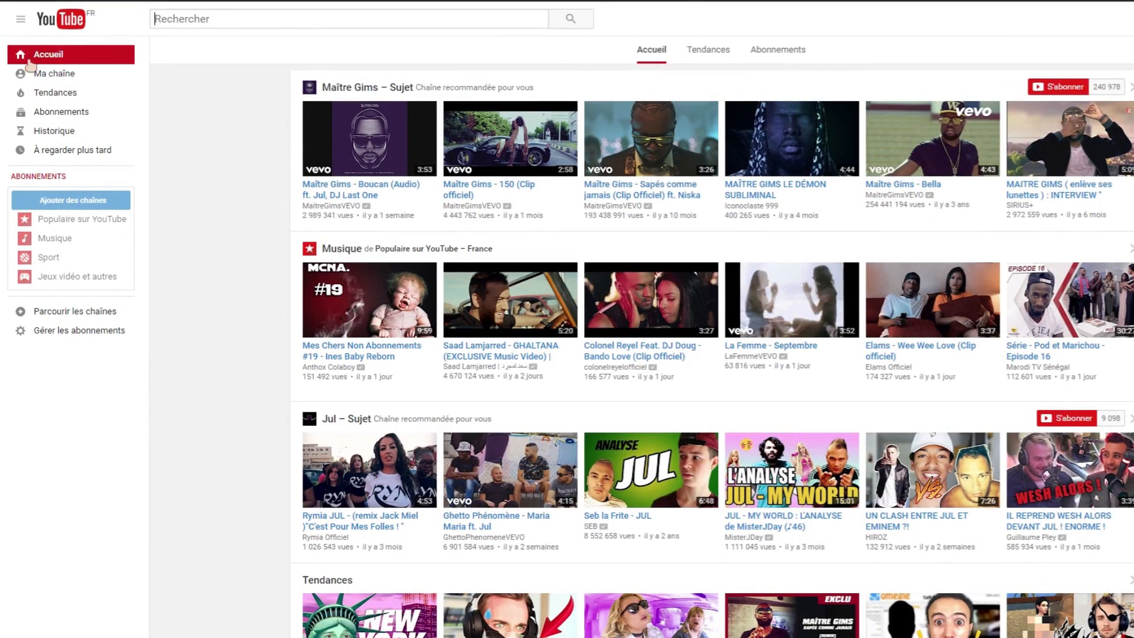
left_click(21, 19)
left_click(21, 23)
left_click(22, 23)
left_click(22, 24)
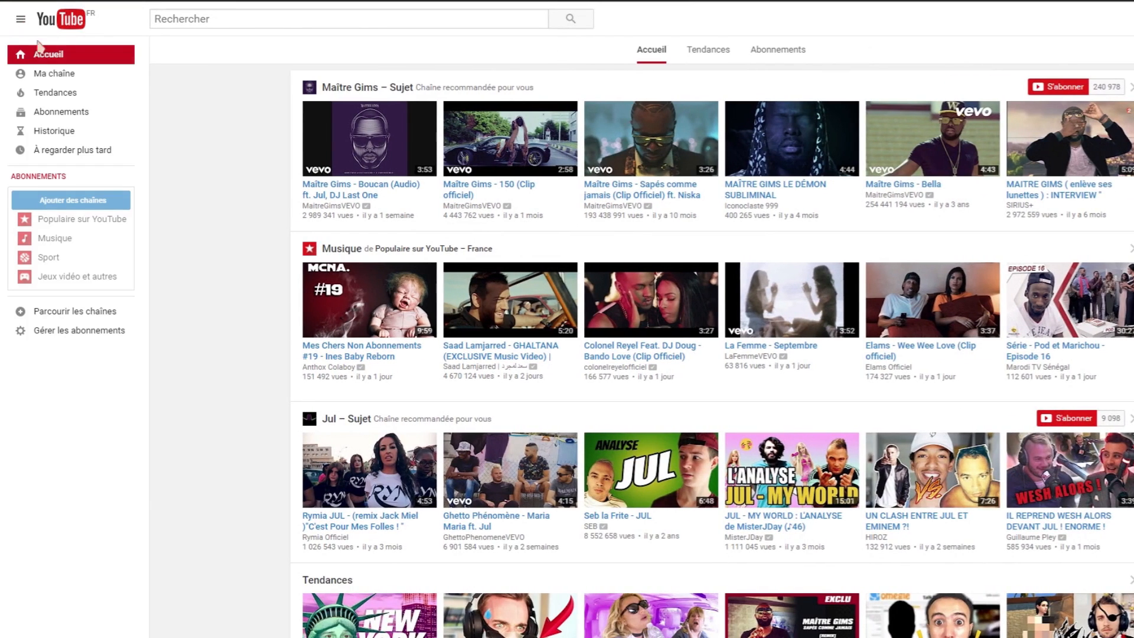
left_click(44, 77)
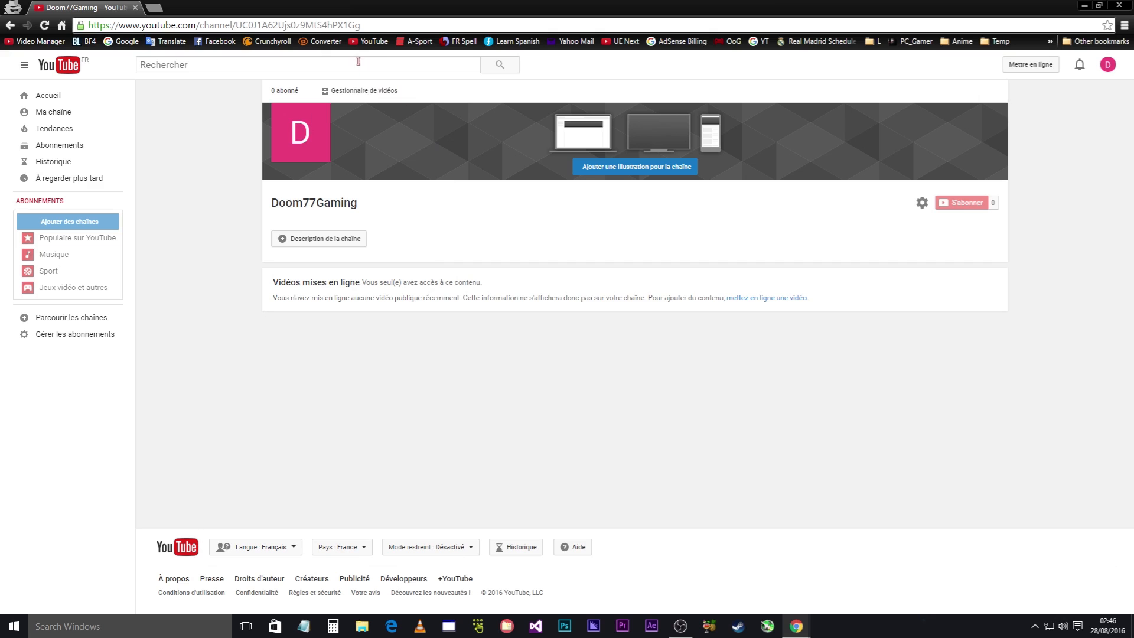
Copy the channel page's web address from the address bar.
left_click(194, 24)
right_click(195, 25)
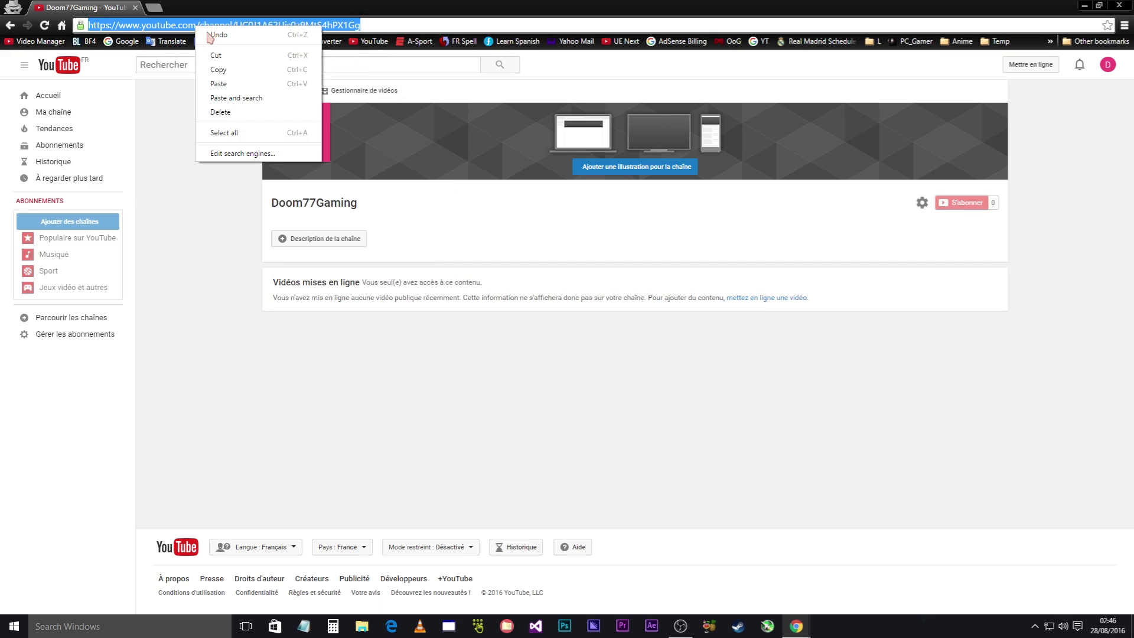
left_click(236, 70)
left_click(192, 126)
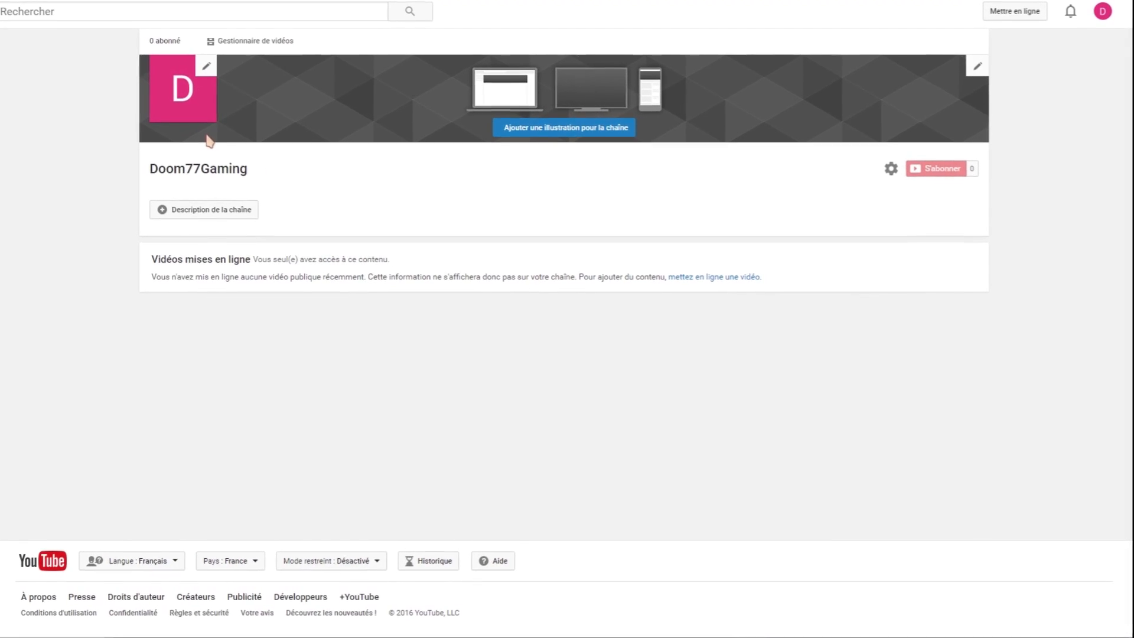
Edit the channel icon and confirm going on to Google's photo chooser.
left_click(205, 66)
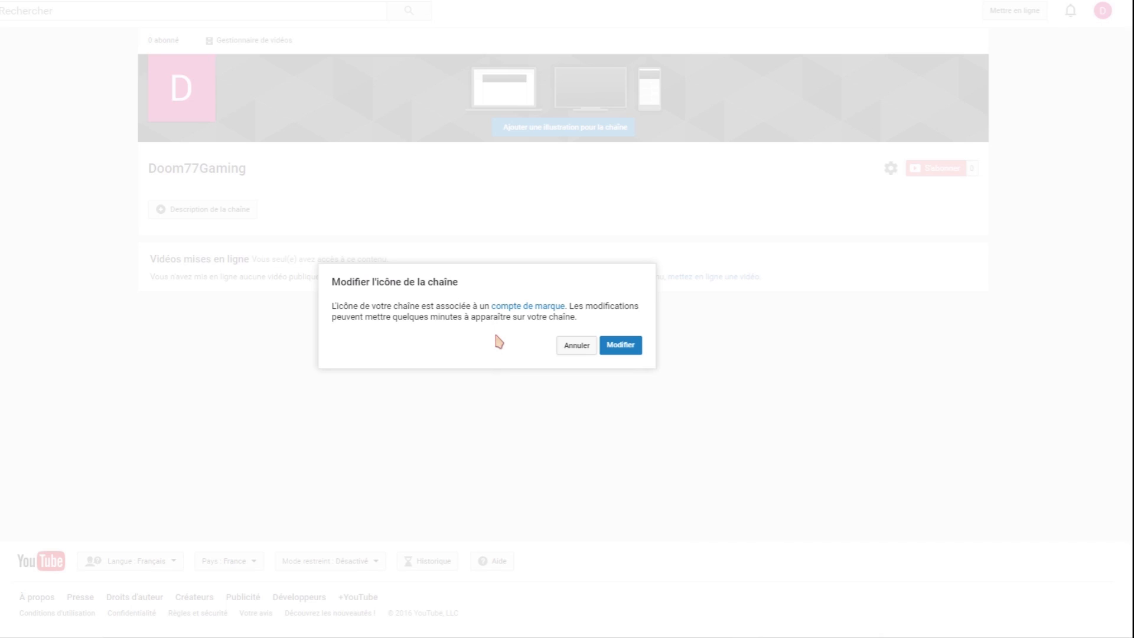
left_click(618, 351)
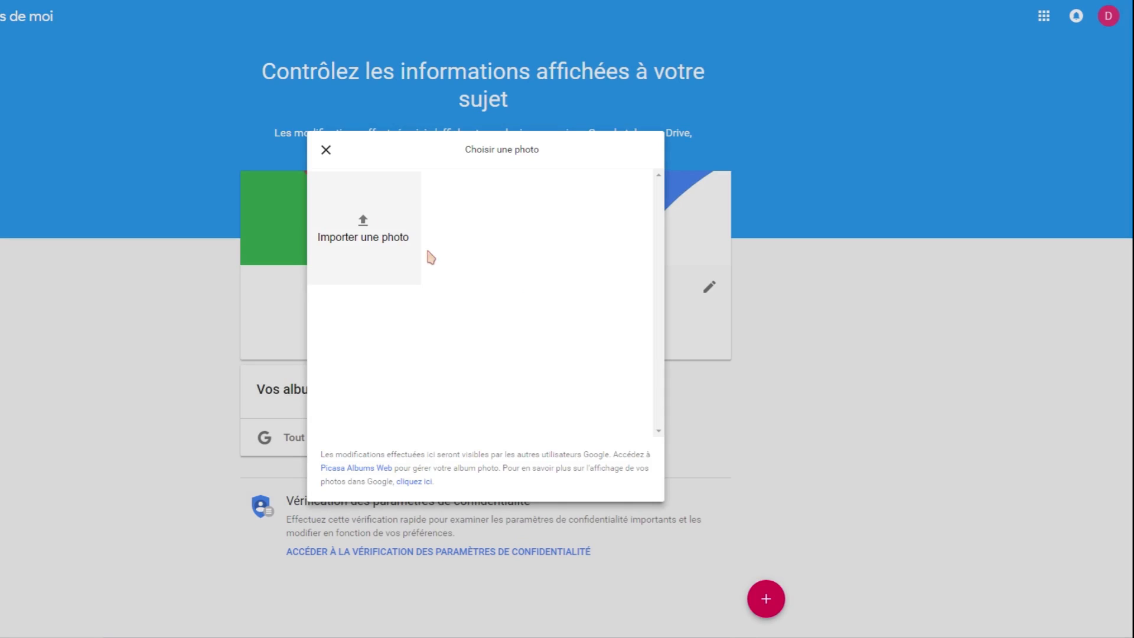
Upload the Starcraft cosplay picture and crop it to a square over the sky on the right.
left_click(369, 228)
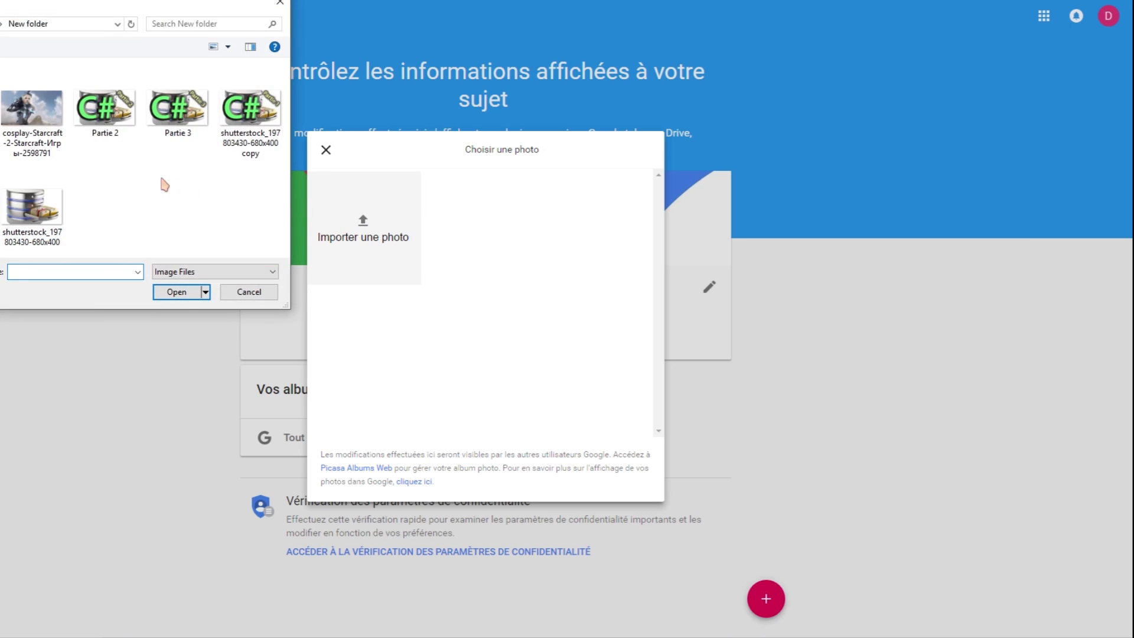
double_click(24, 121)
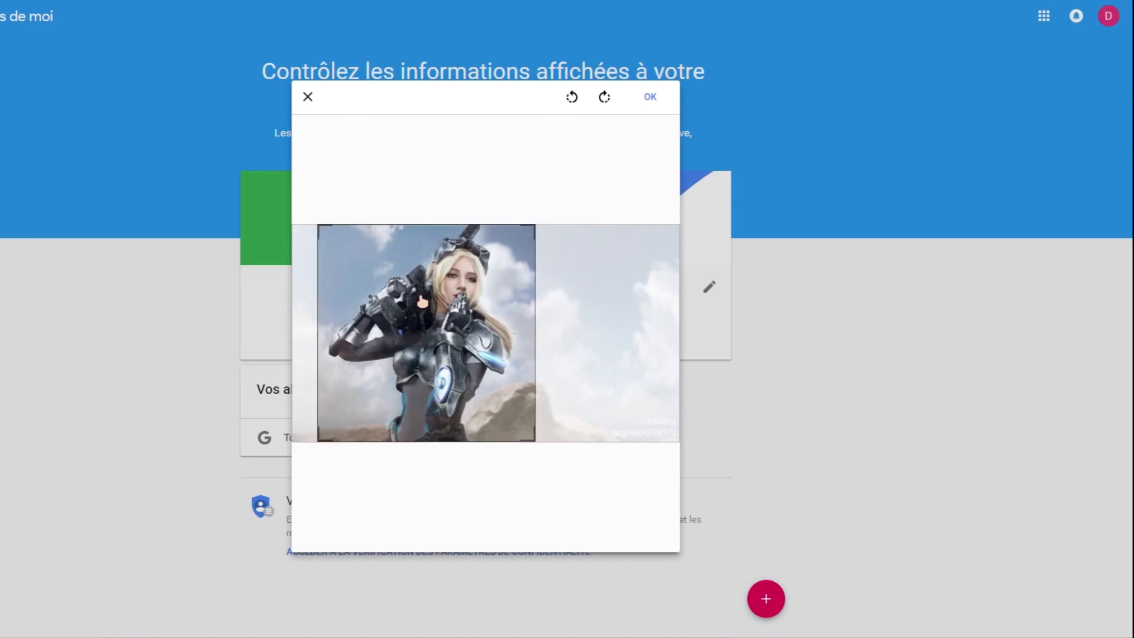
left_click_drag(421, 301, 488, 311)
left_click_drag(598, 444, 539, 382)
left_click_drag(482, 339, 458, 346)
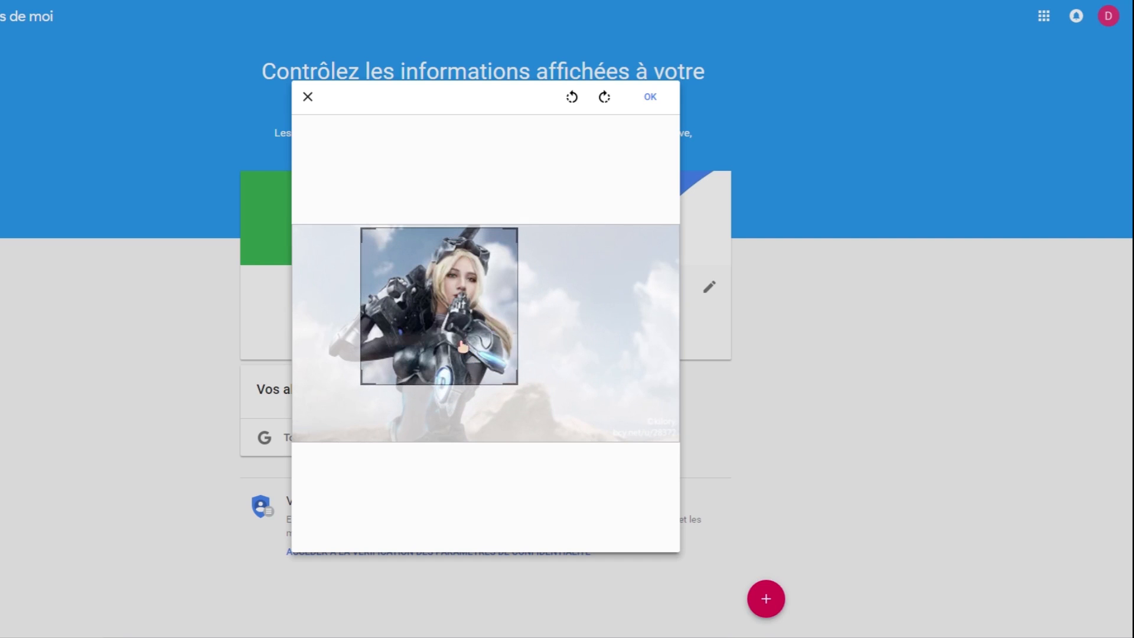
left_click_drag(520, 386, 539, 407)
left_click_drag(477, 339, 630, 340)
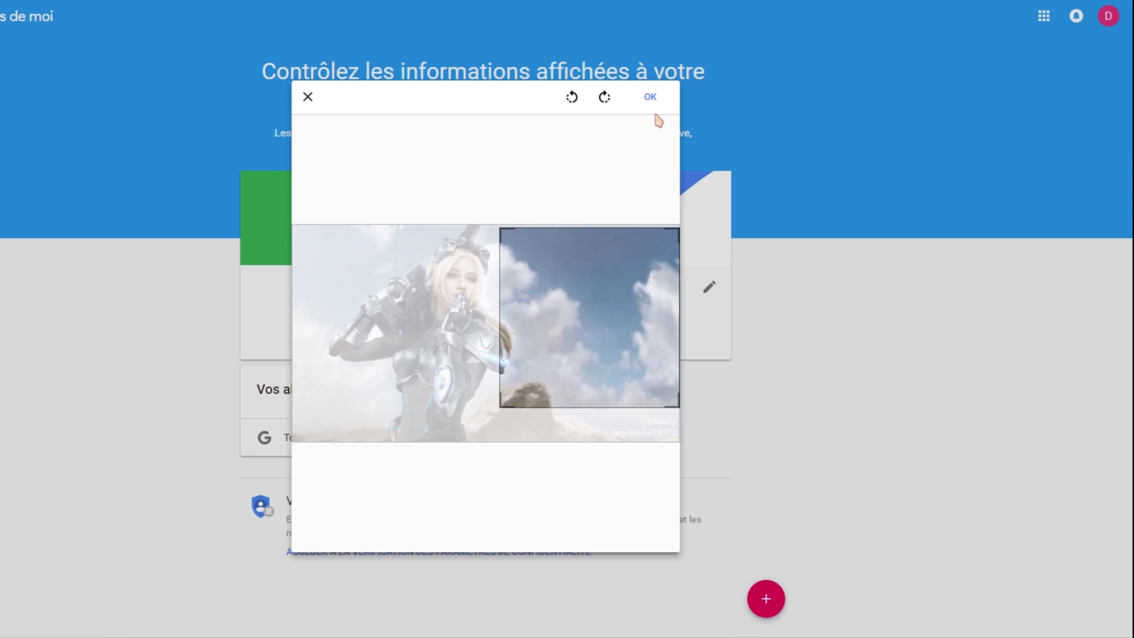
mouse_move(600, 293)
left_mouse_down()
mouse_move(600, 331)
mouse_move(591, 284)
left_mouse_up()
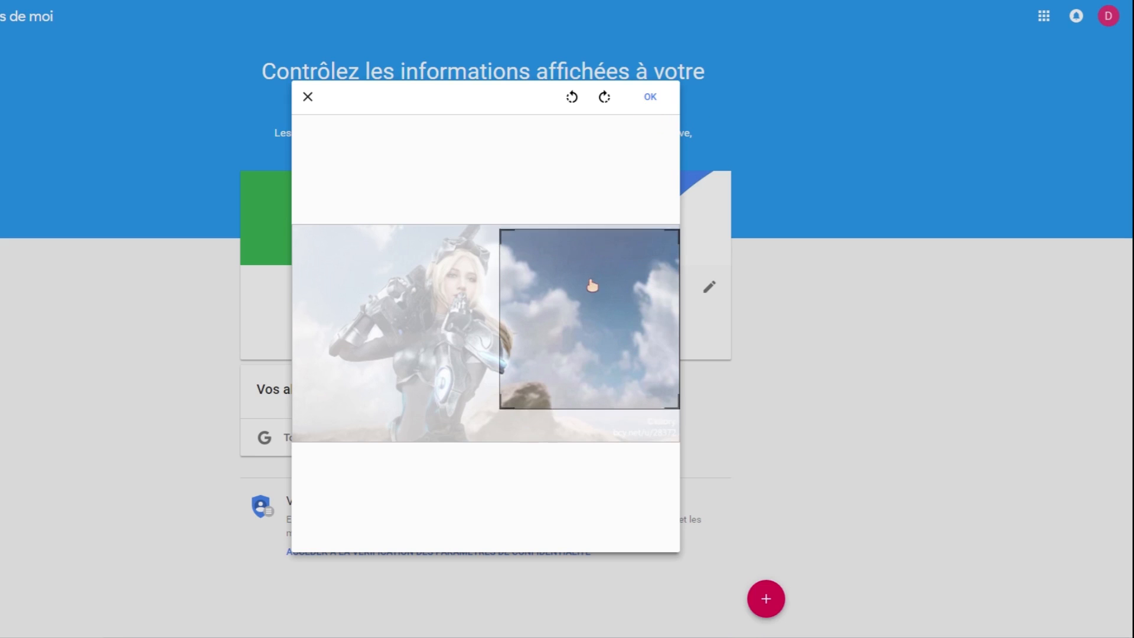
left_click(650, 97)
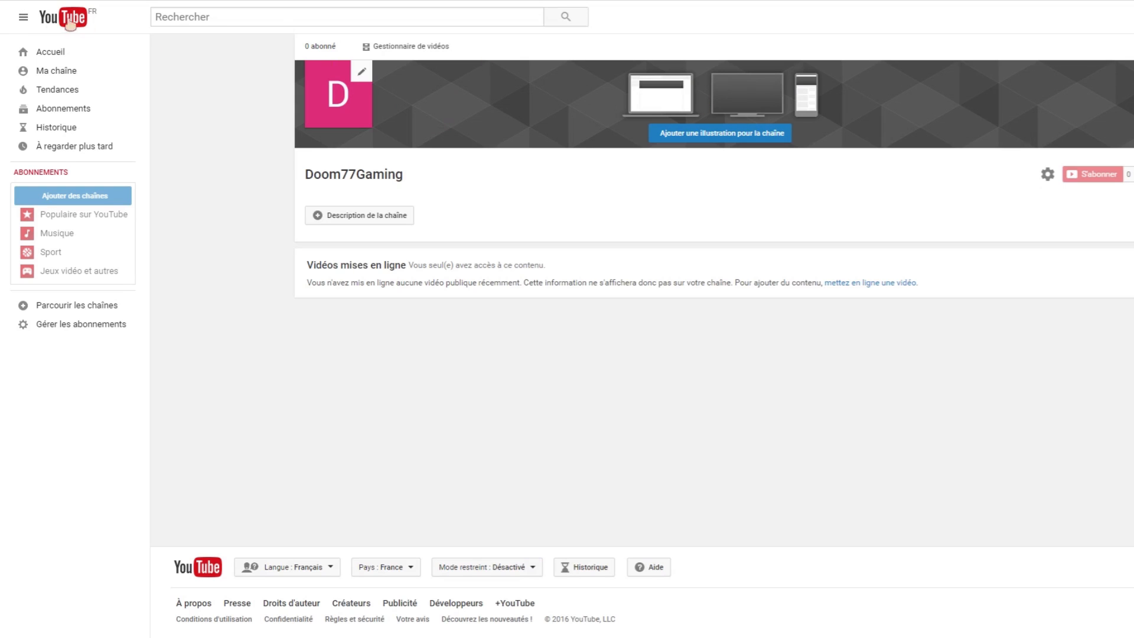
Reload the Doom77Gaming channel page to check the channel icon.
left_click(56, 71)
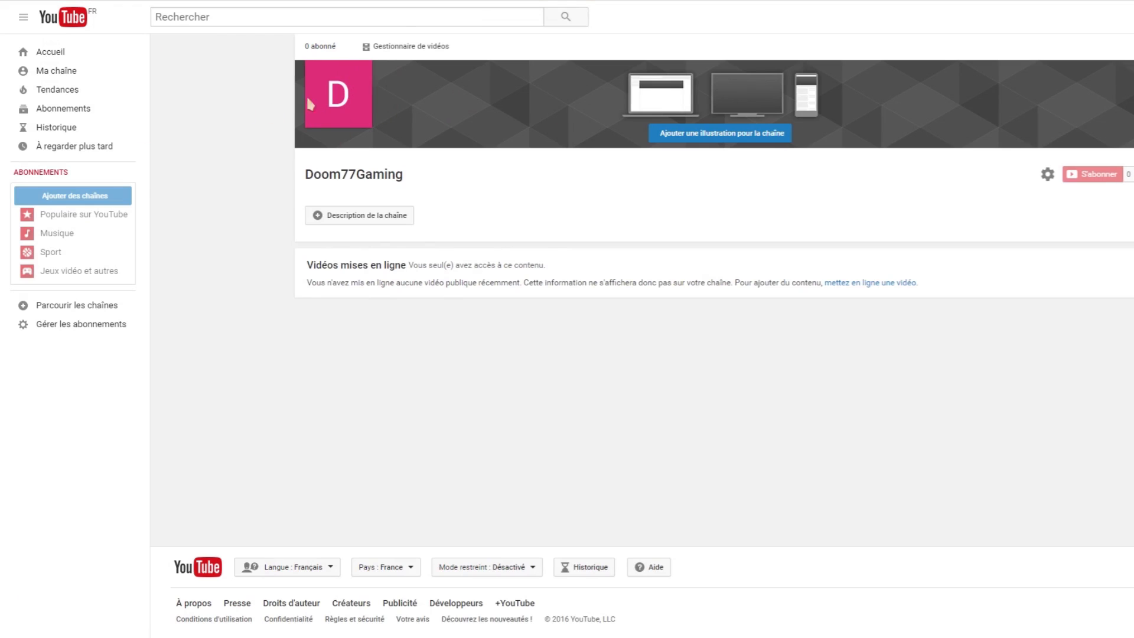
mouse_move(322, 77)
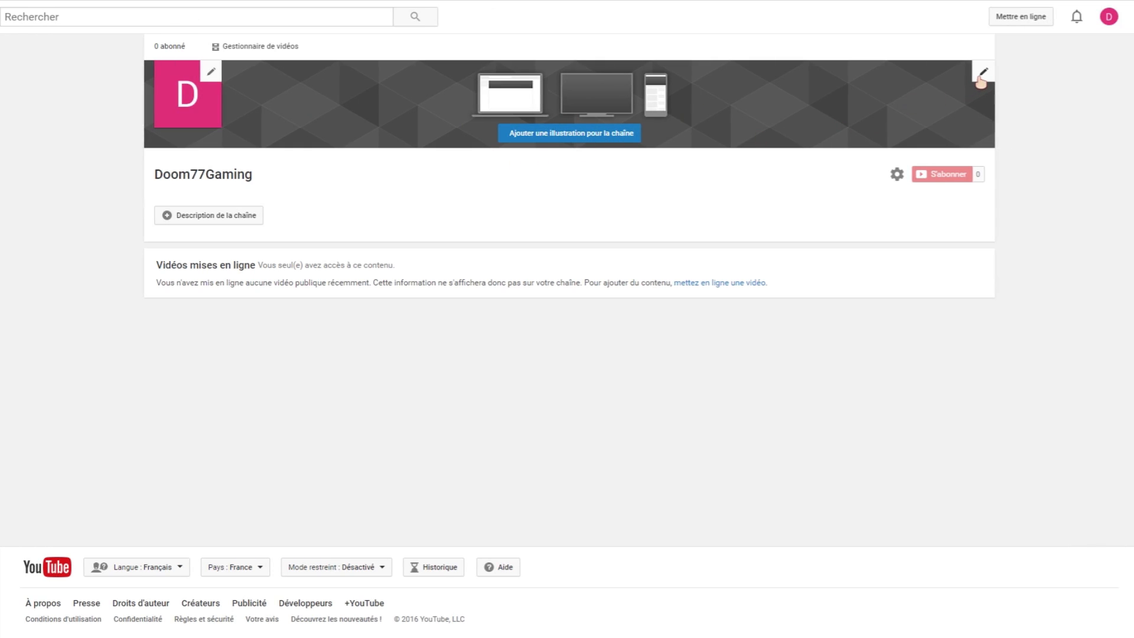
Choose to change the channel banner art and bring up the xSw image folder.
left_click(984, 74)
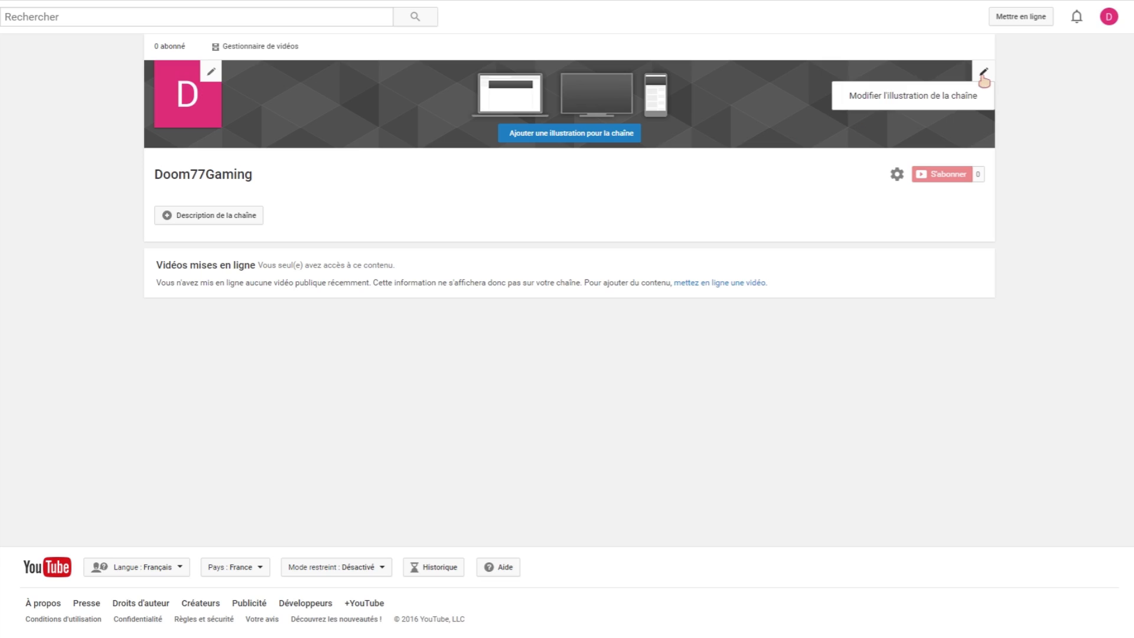
left_click(913, 102)
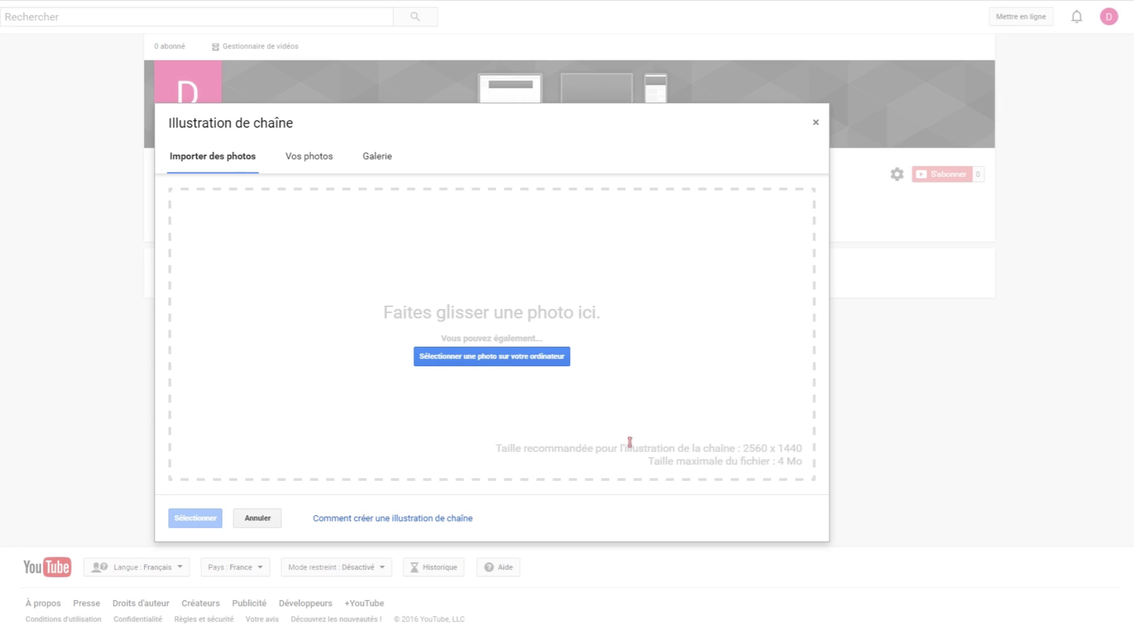
left_click(281, 637)
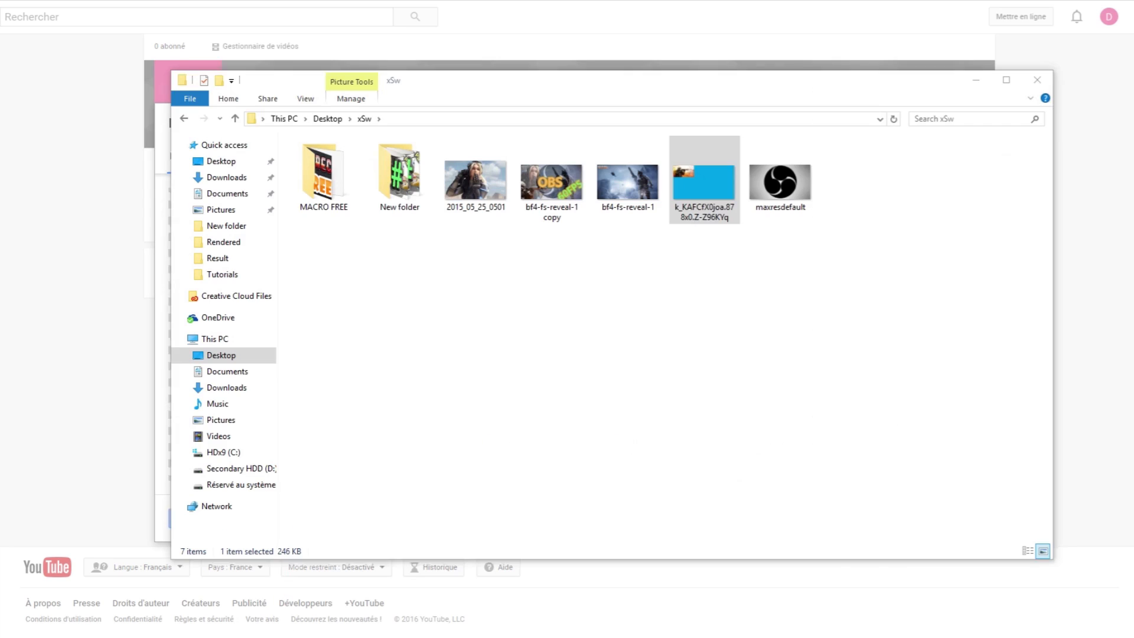
Open the bf4-fs-reveal-1 image from the xSw folder for editing in Paint.
left_click(583, 298)
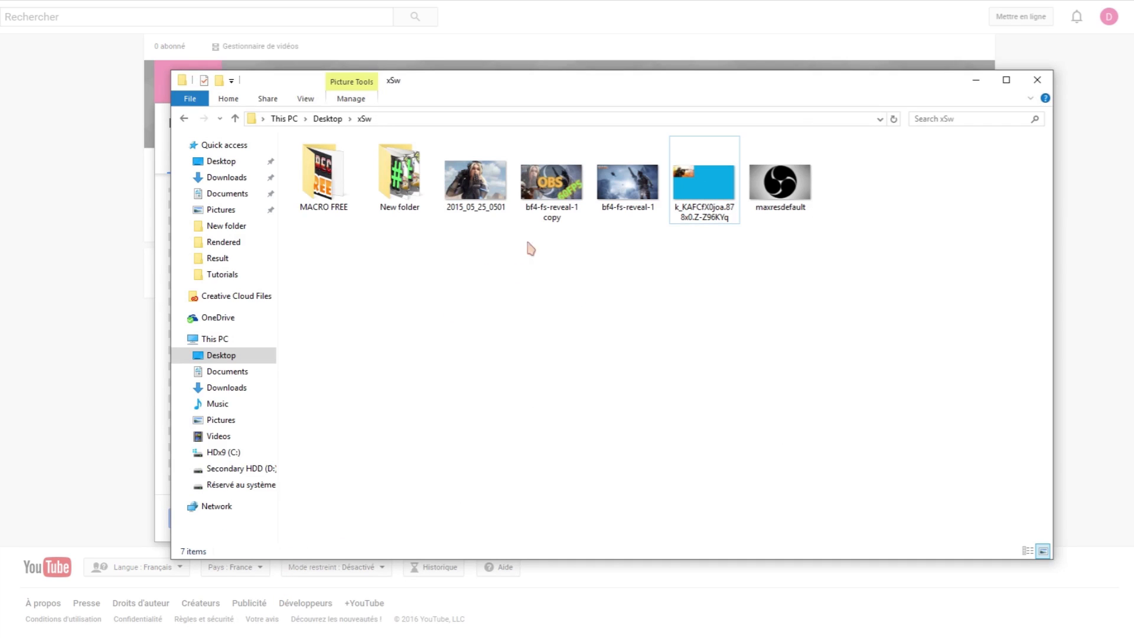
left_click(621, 189)
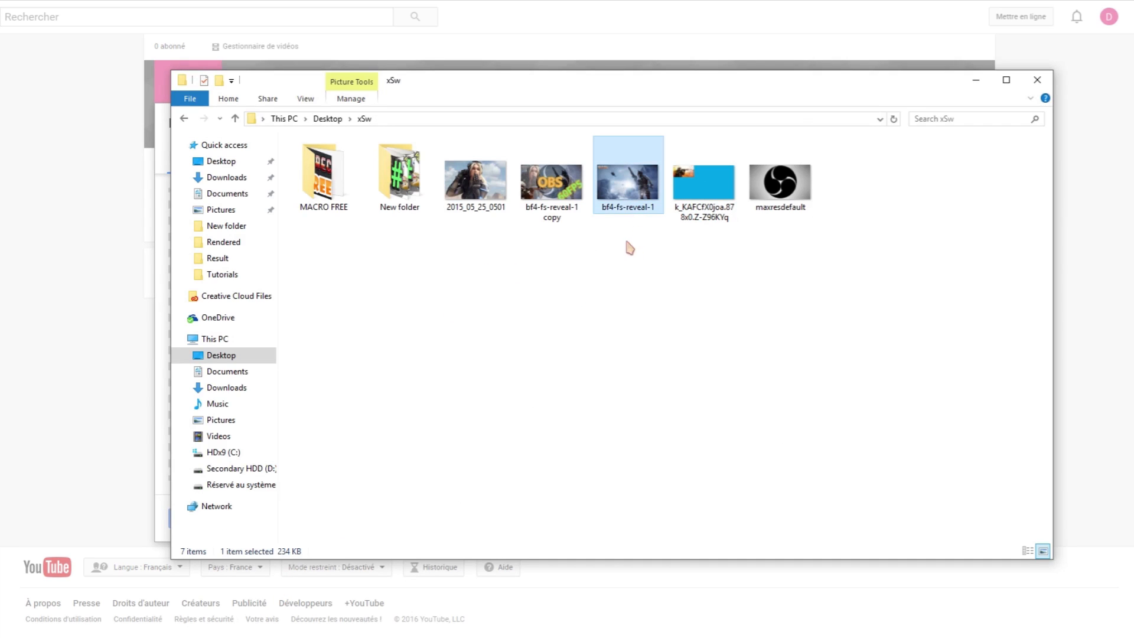
right_click(625, 189)
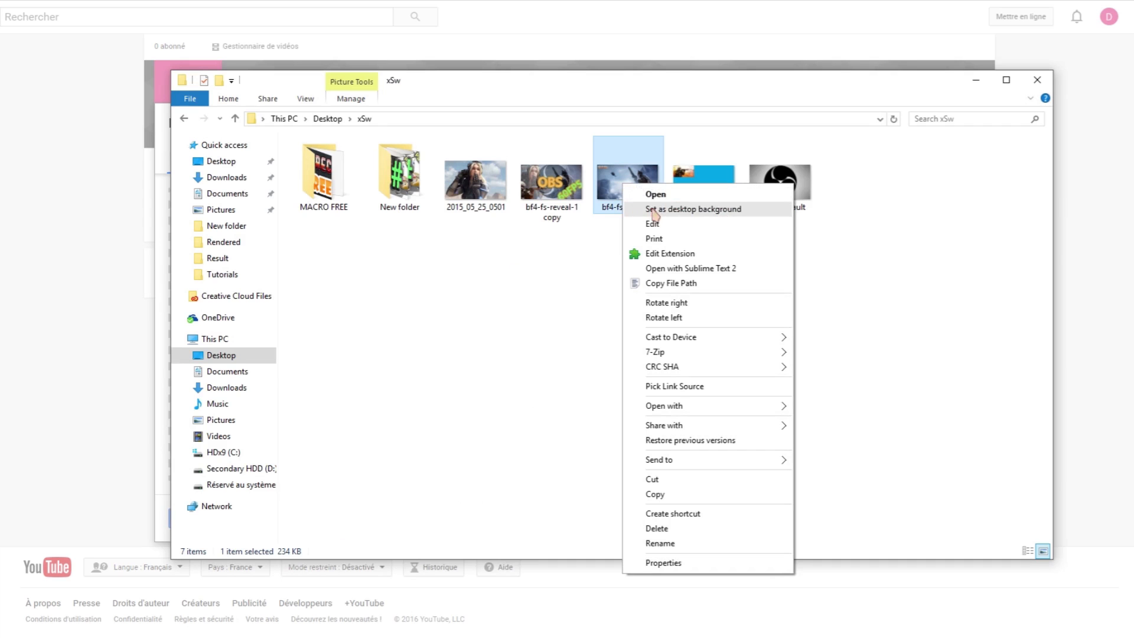
left_click(658, 223)
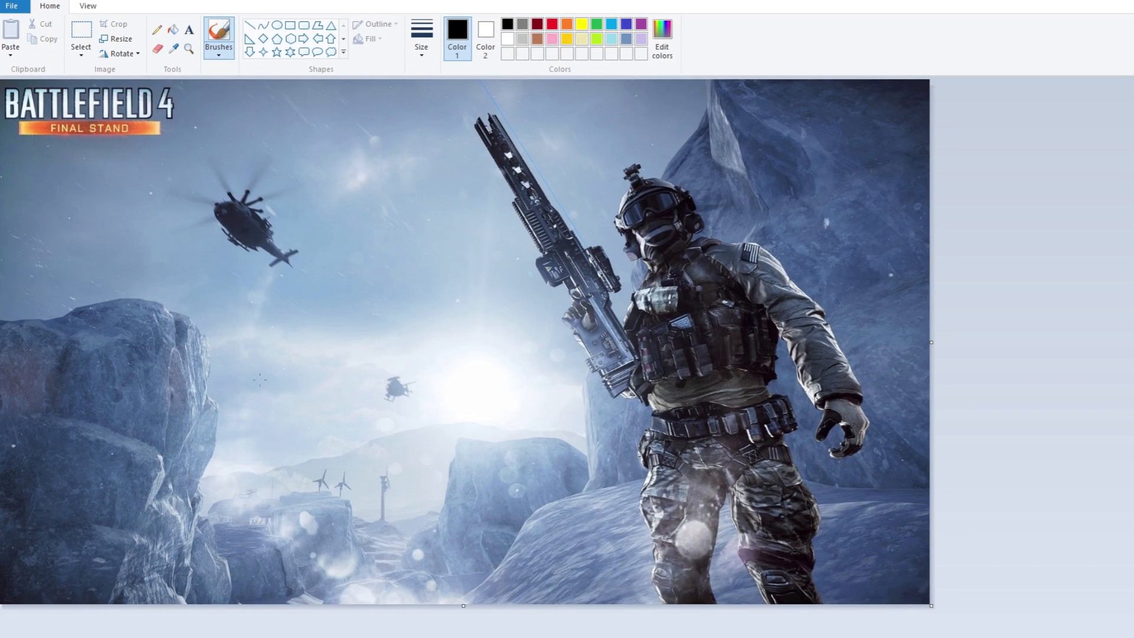
Resize the bf4-fs-reveal-1 image in Paint to 2560 pixels wide, keeping its aspect ratio.
left_click(117, 41)
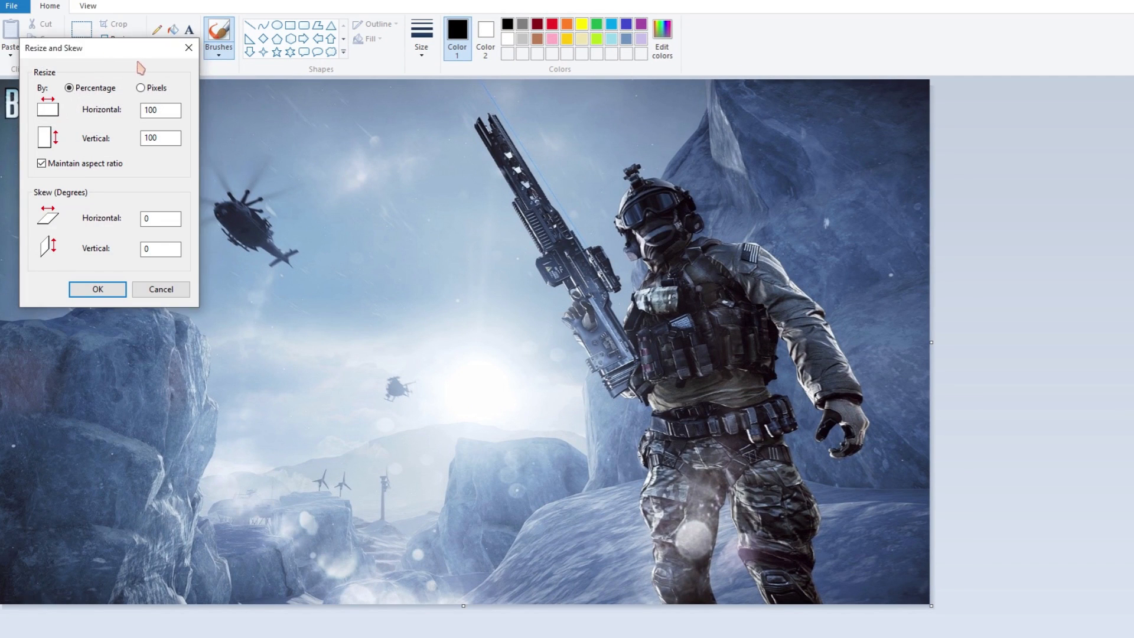
left_click_drag(123, 49, 622, 124)
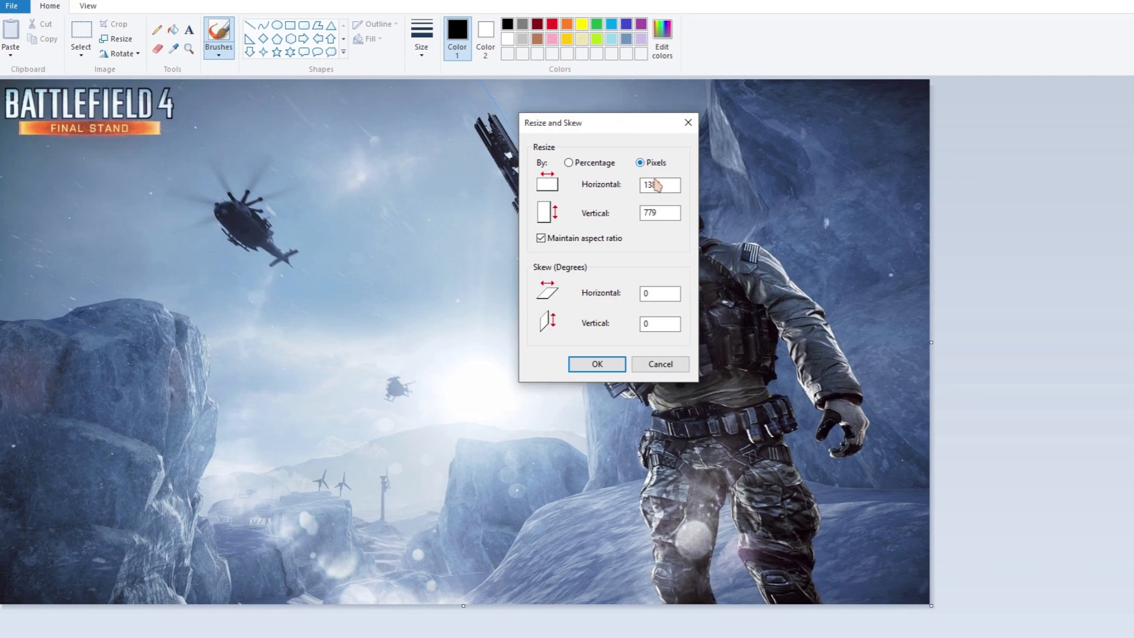
left_click_drag(667, 185, 609, 183)
type("2500")
key("alt+Tab")
key("alt+Tab")
type("560")
key("Return")
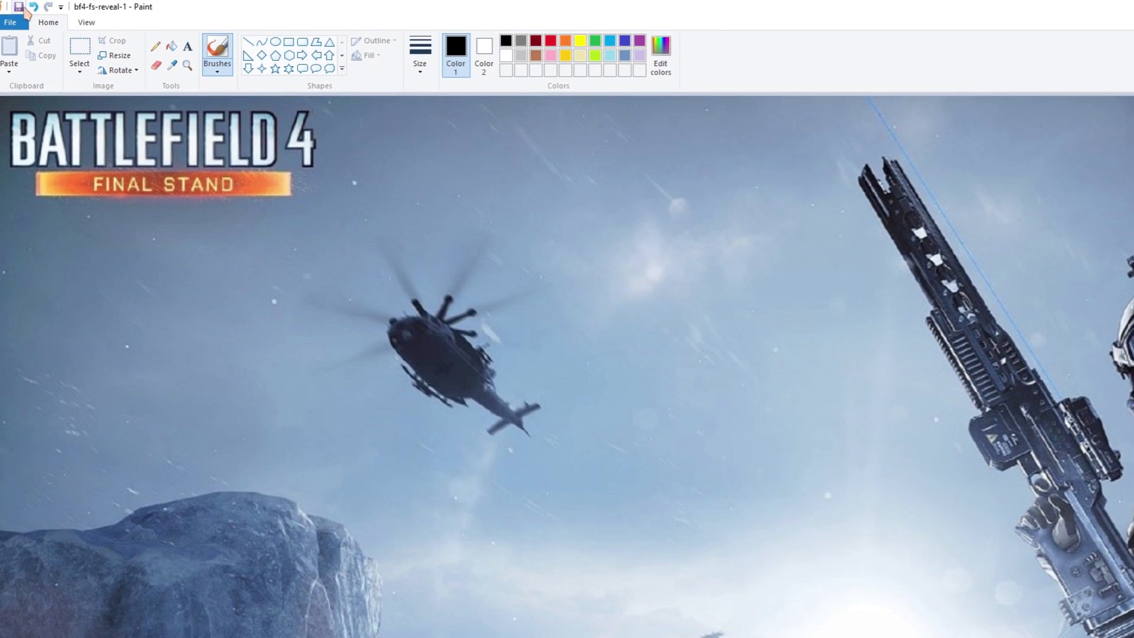
Upload bf4-fs-reveal-1 from the computer as the new channel art.
mouse_move(874, 630)
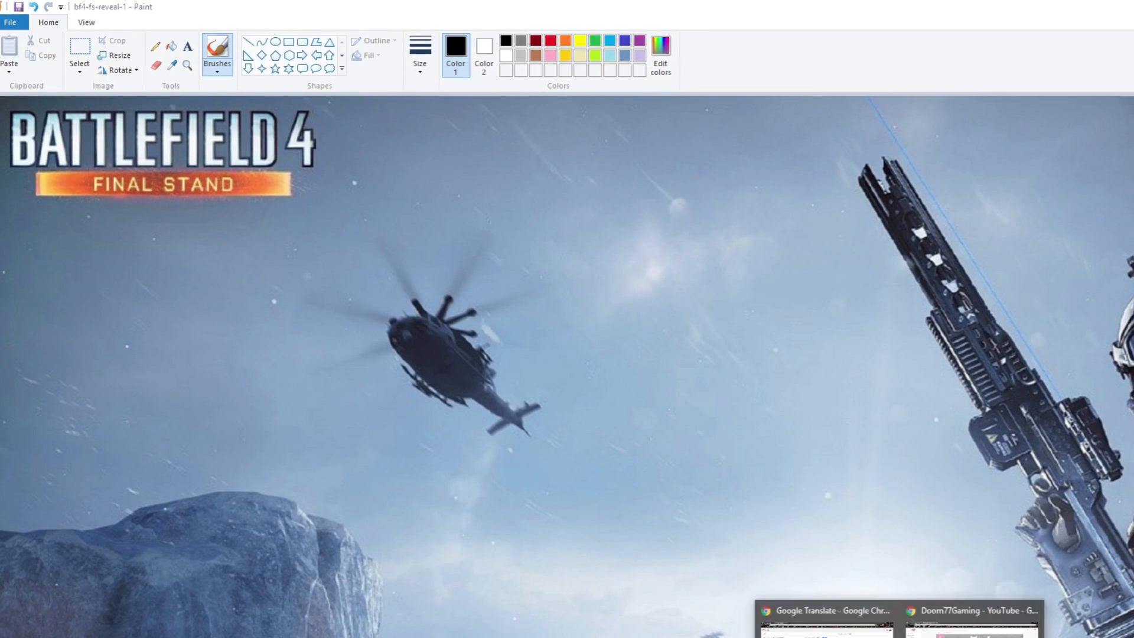
left_click(971, 623)
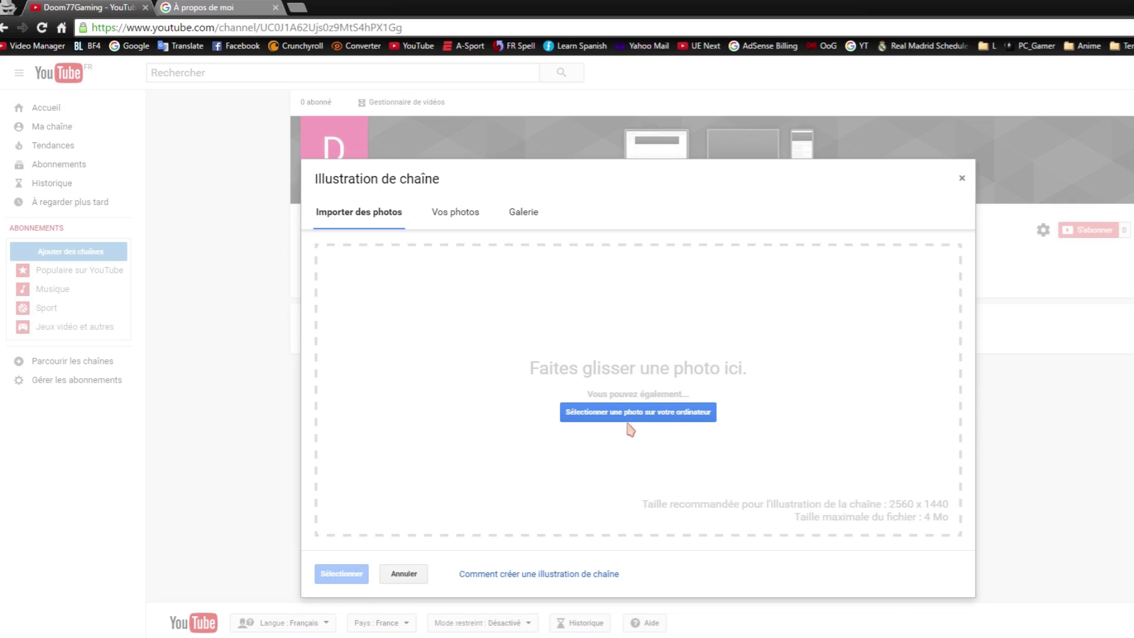
left_click(645, 415)
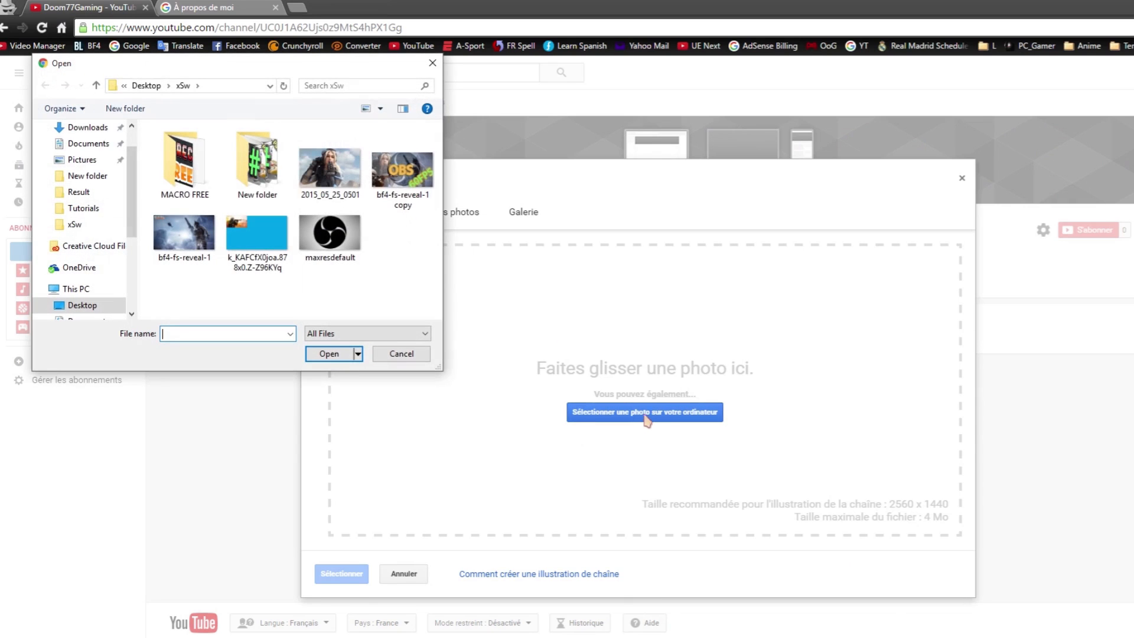
double_click(173, 234)
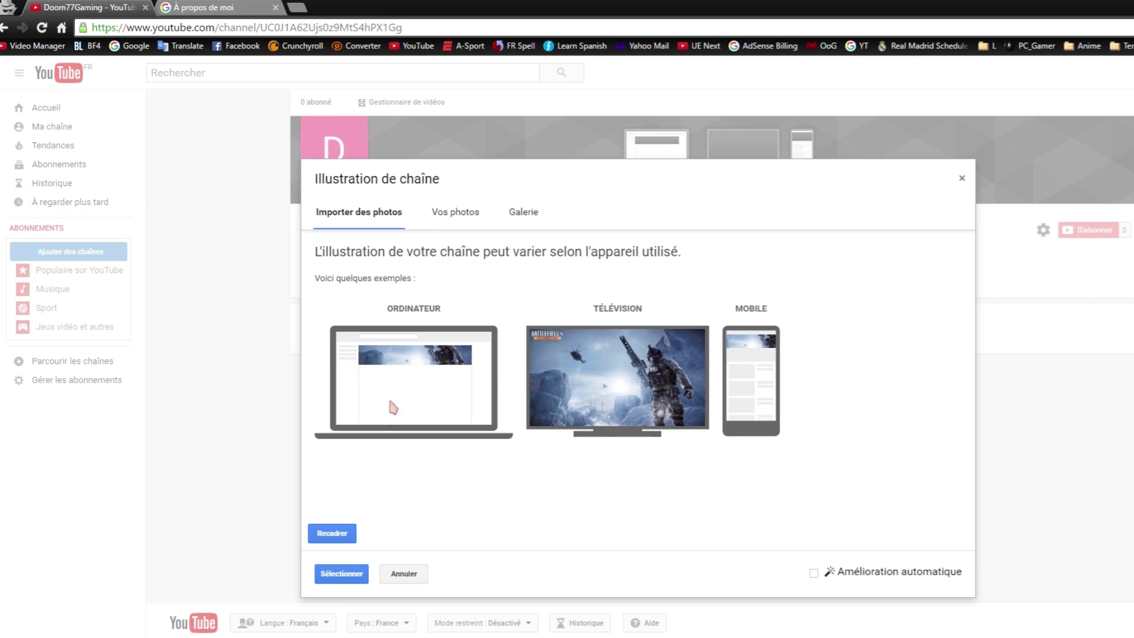
Adjust the banner crop area and confirm the image as the Doom77Gaming banner.
left_click(347, 533)
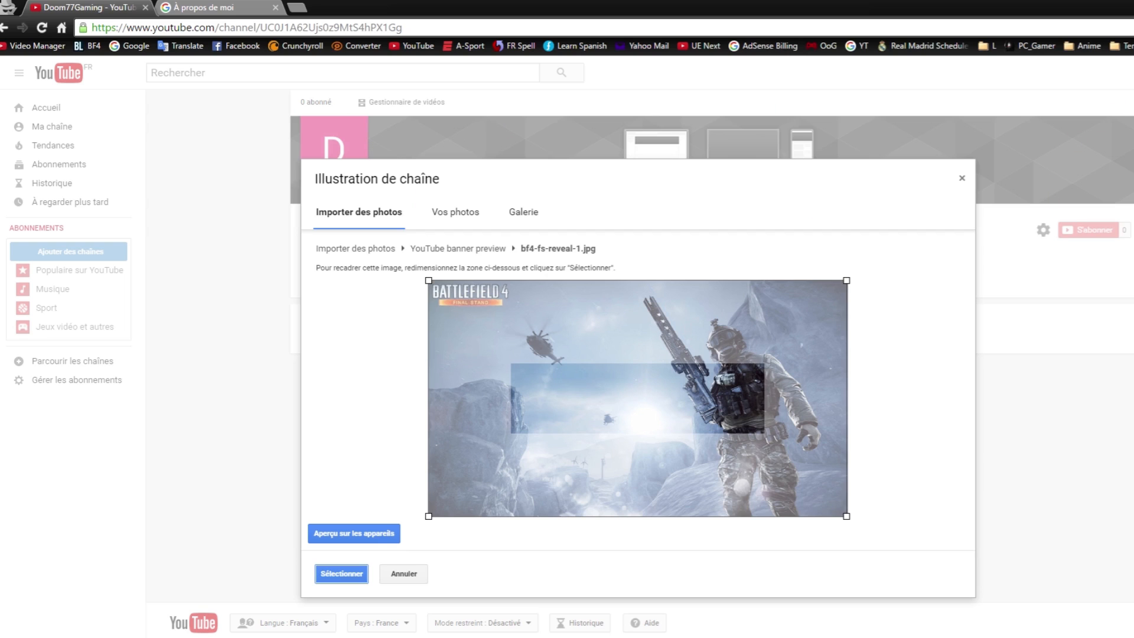
left_click(573, 574)
left_click(342, 574)
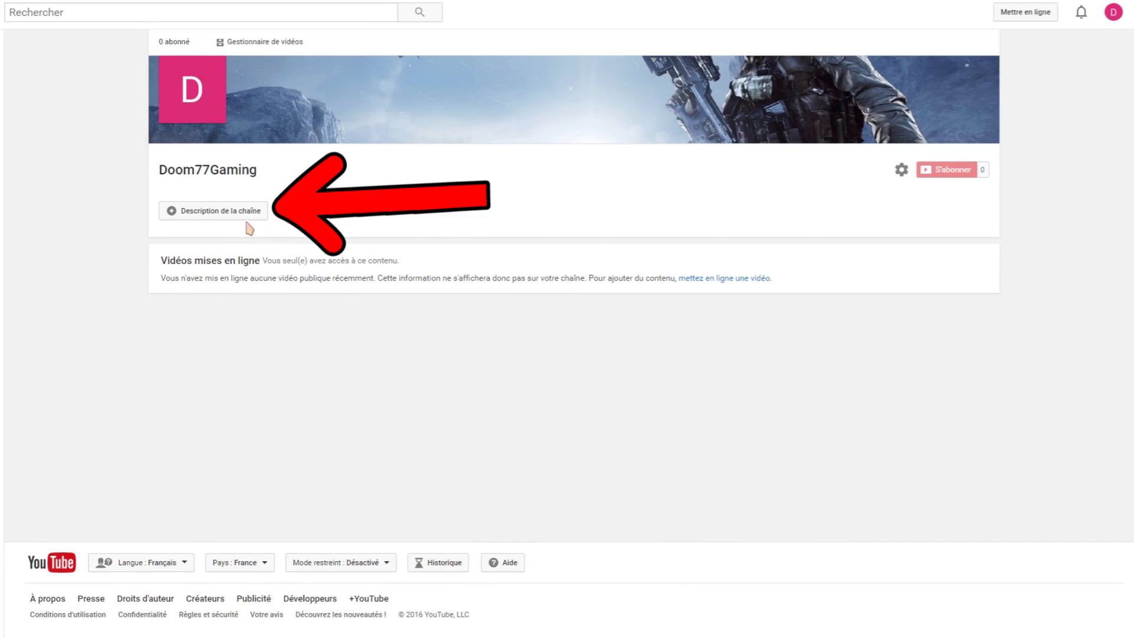
left_click(211, 215)
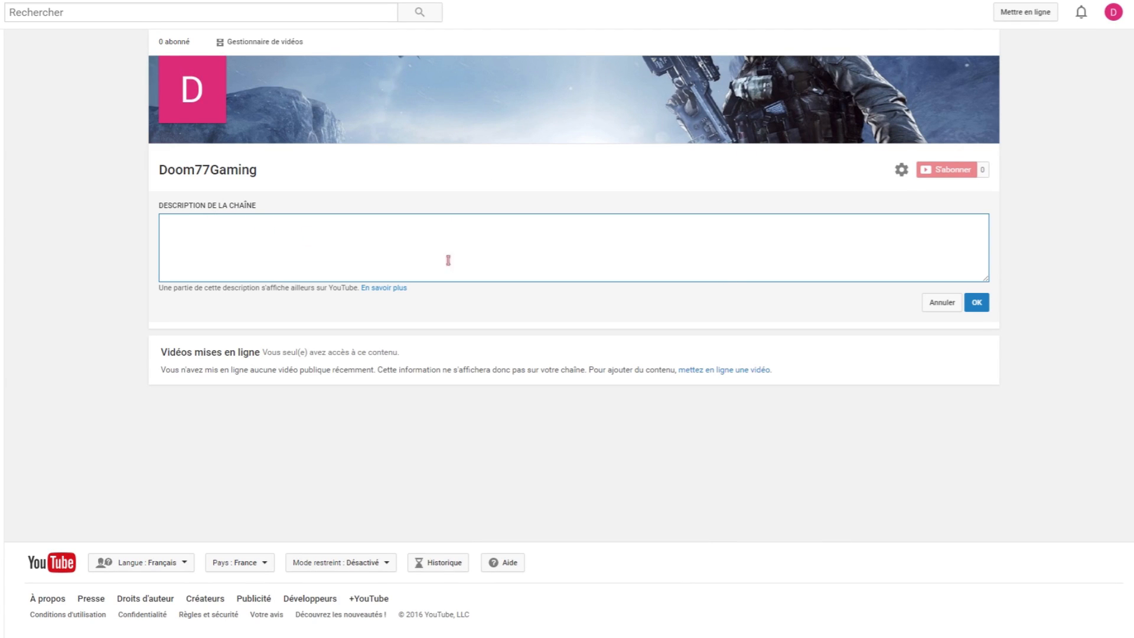
left_click(976, 304)
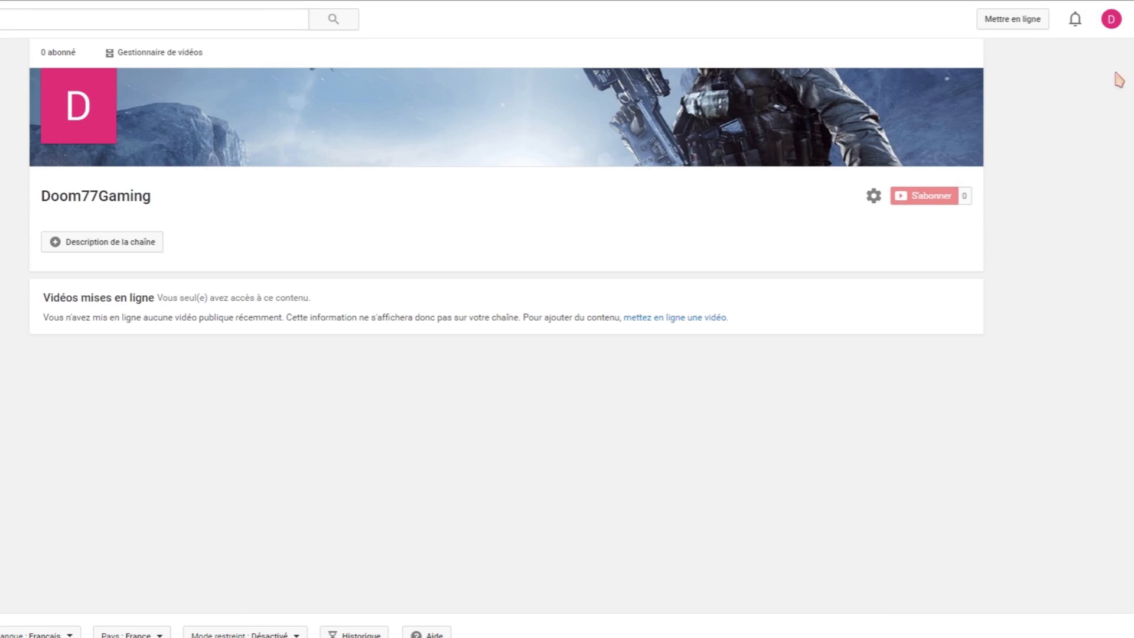
Go to the 'Options avancées' page of Doom77Gaming's YouTube account settings.
left_click(1111, 22)
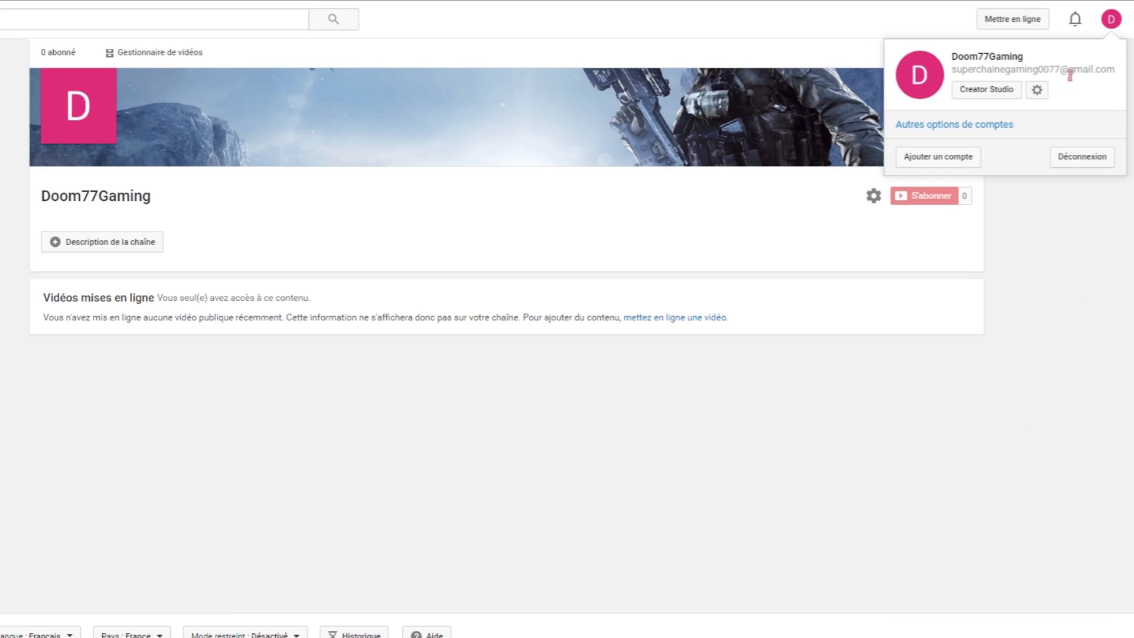
left_click(1037, 92)
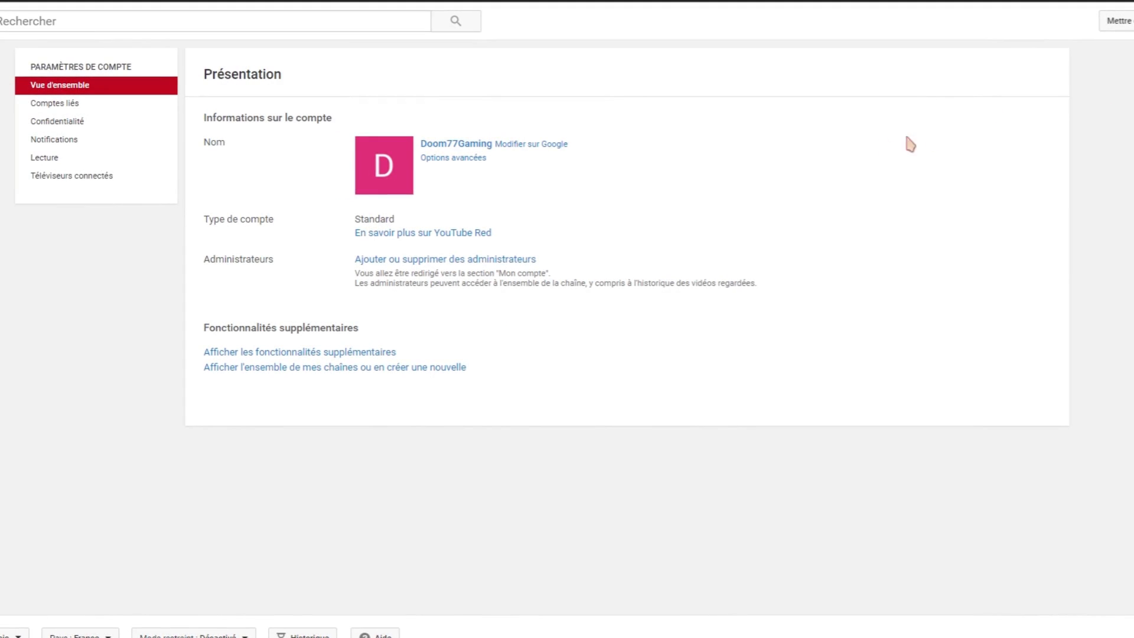
left_click(444, 158)
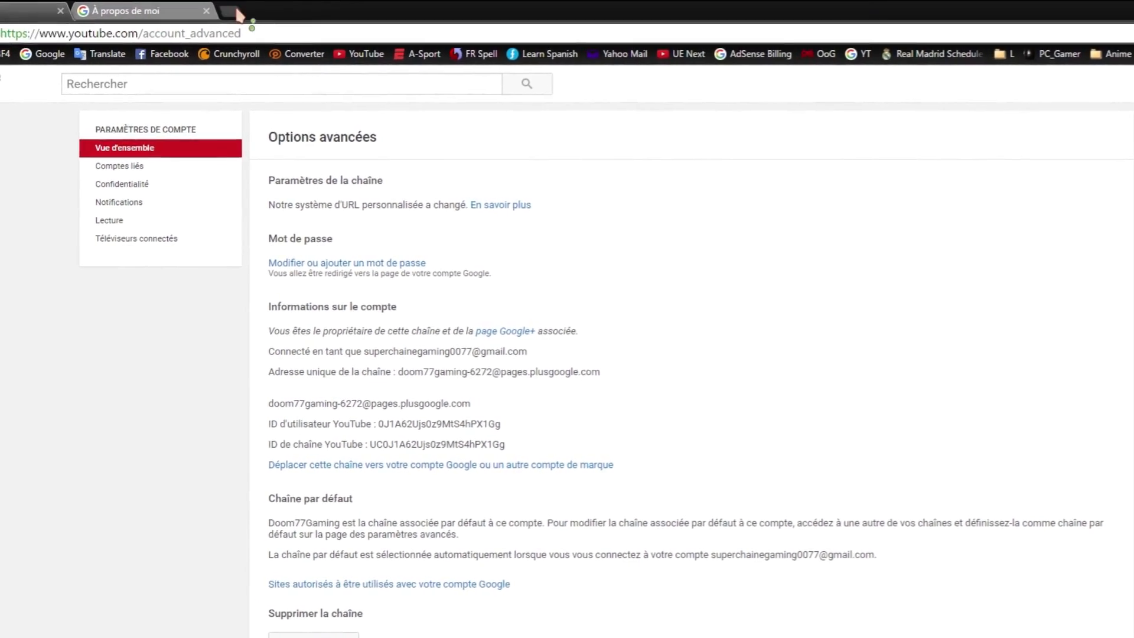
left_click(235, 10)
type("youtube.com")
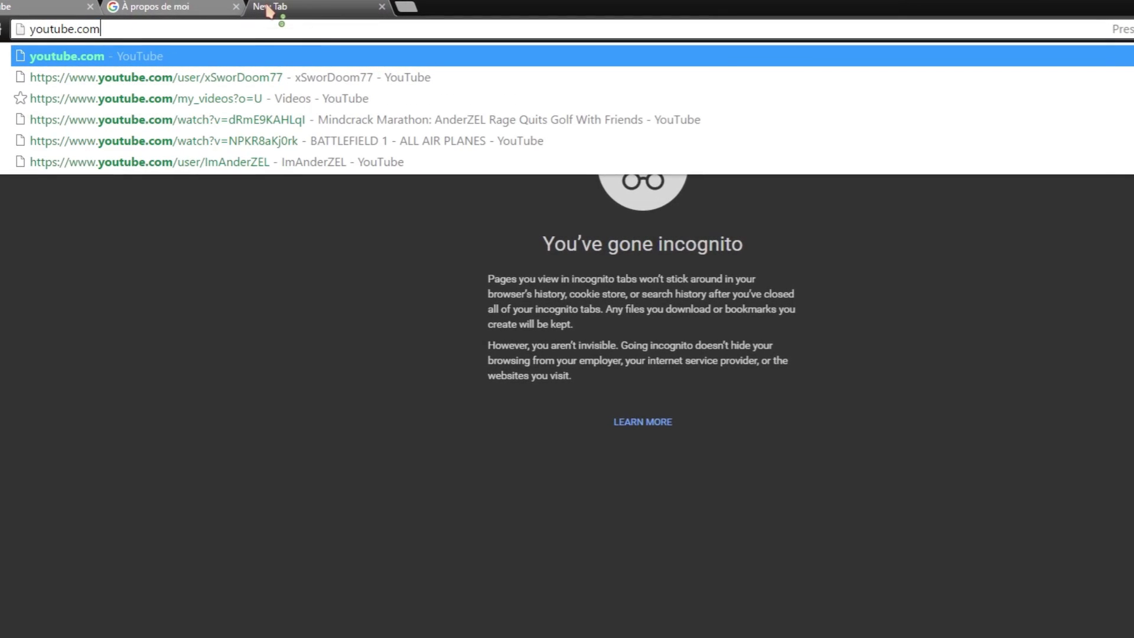
type("/projetx")
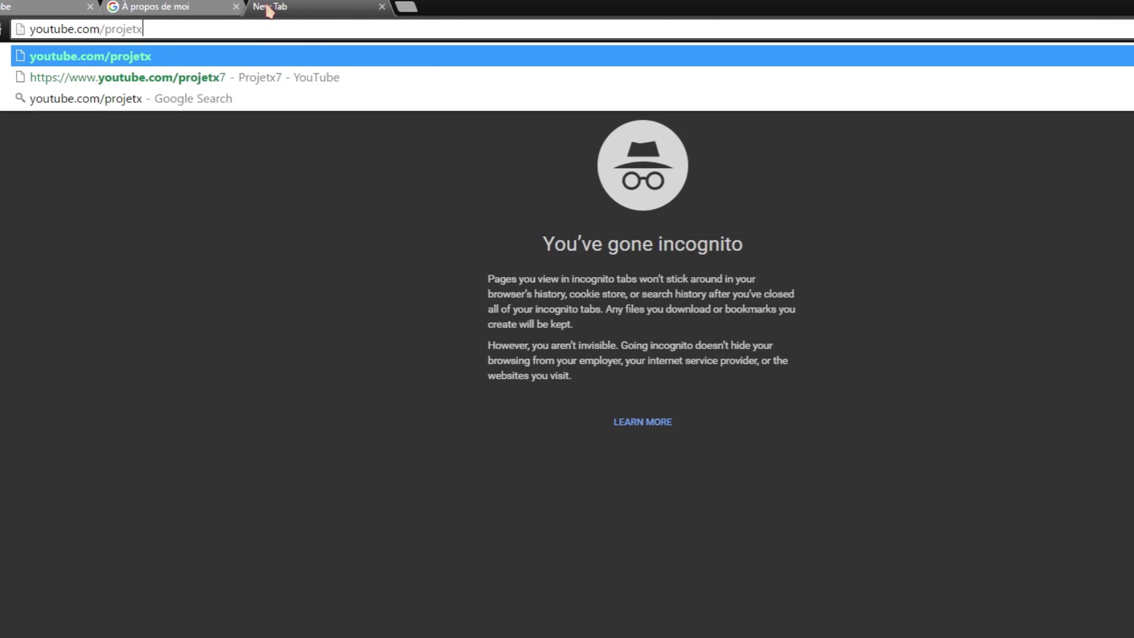
type("7")
key("Return")
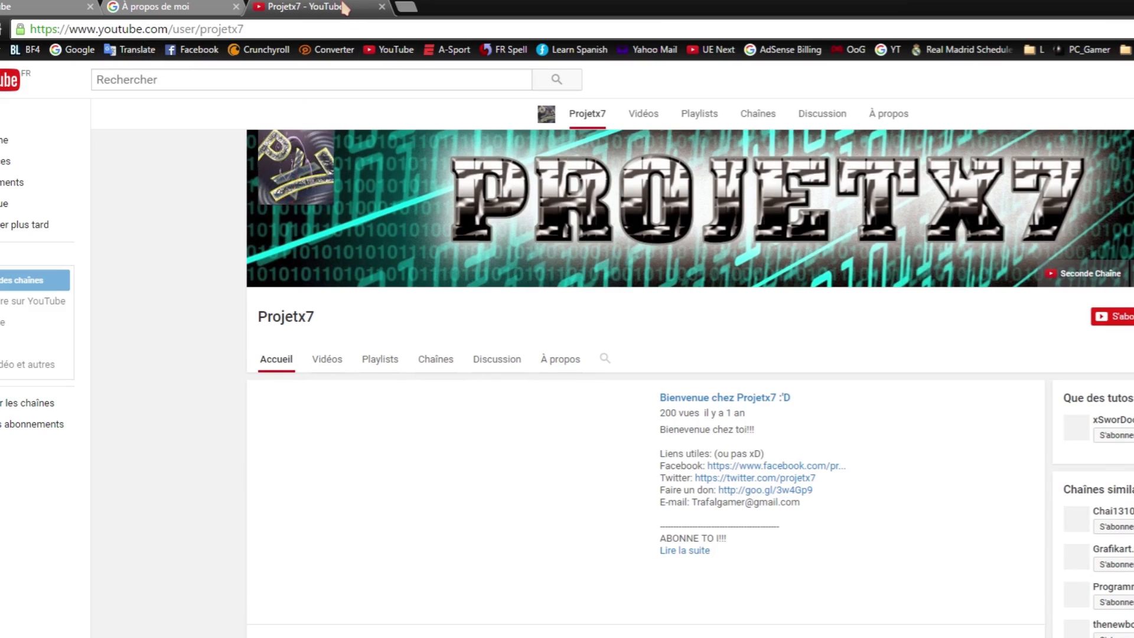
middle_click(342, 5)
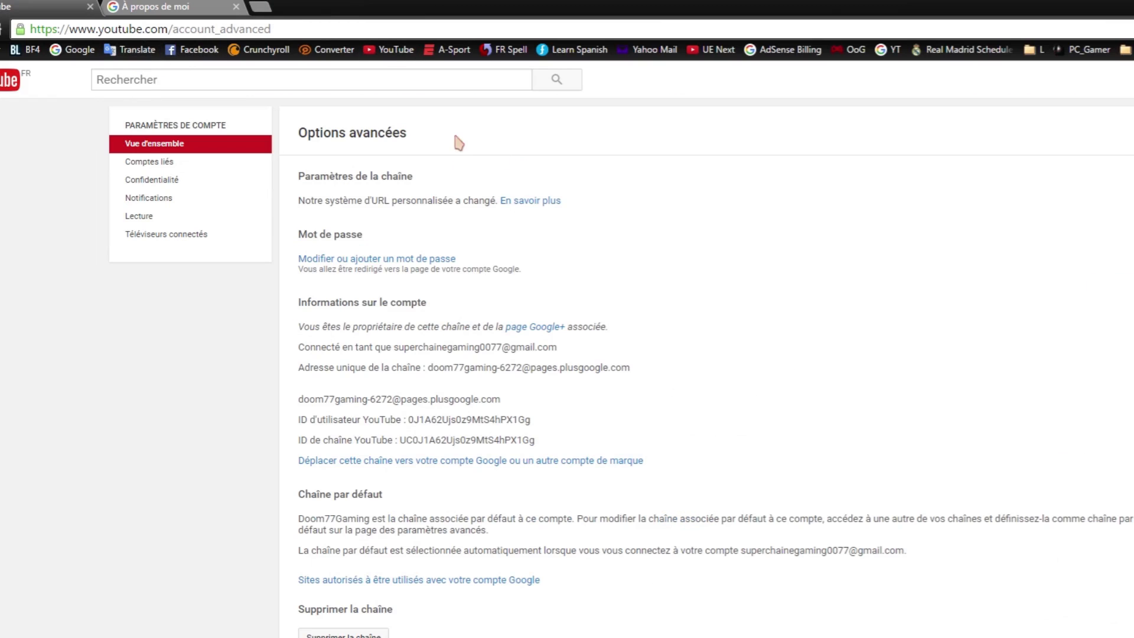
Open the custom URL help article and highlight the eligibility criteria: icon, banner, 100 subscribers.
left_click(528, 202)
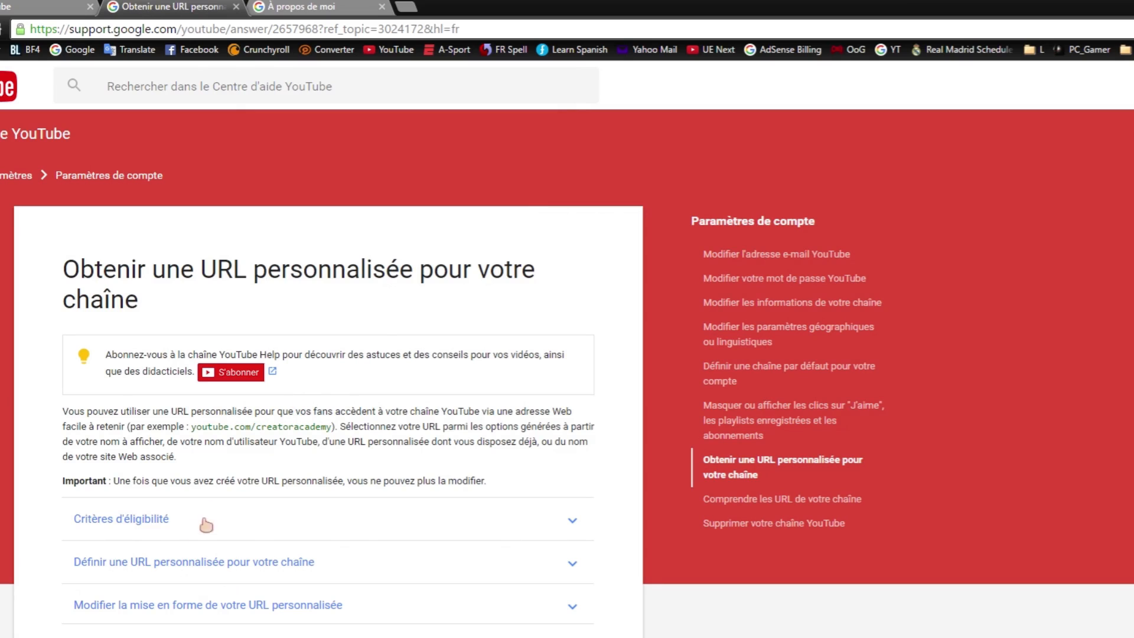
left_click(143, 530)
scroll(169, 528, "down", 1)
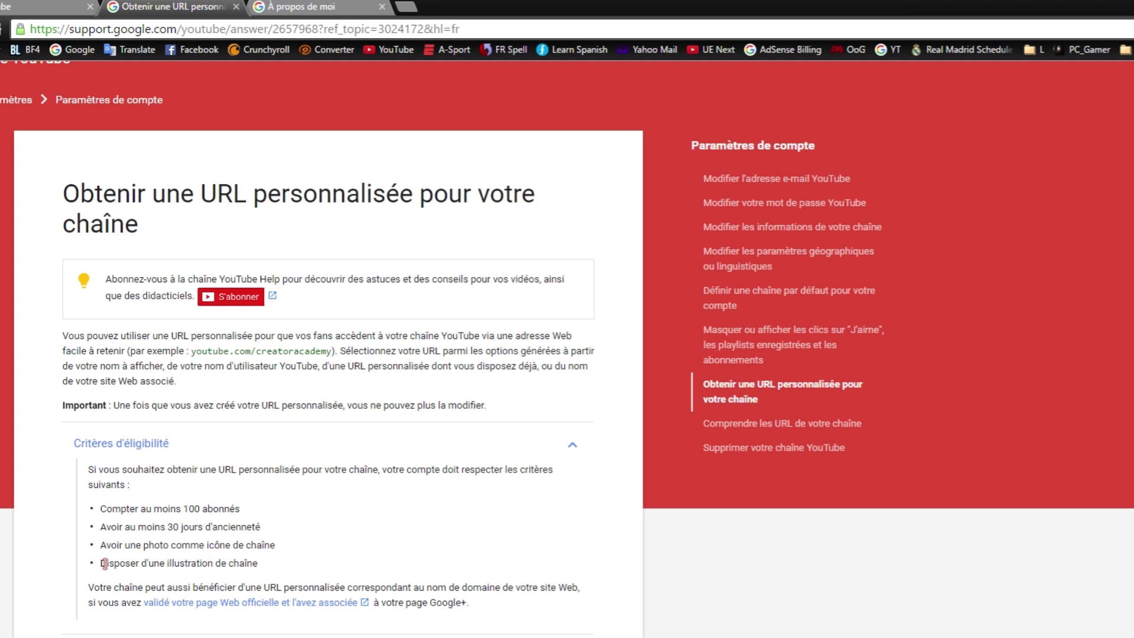
left_click_drag(270, 576, 100, 547)
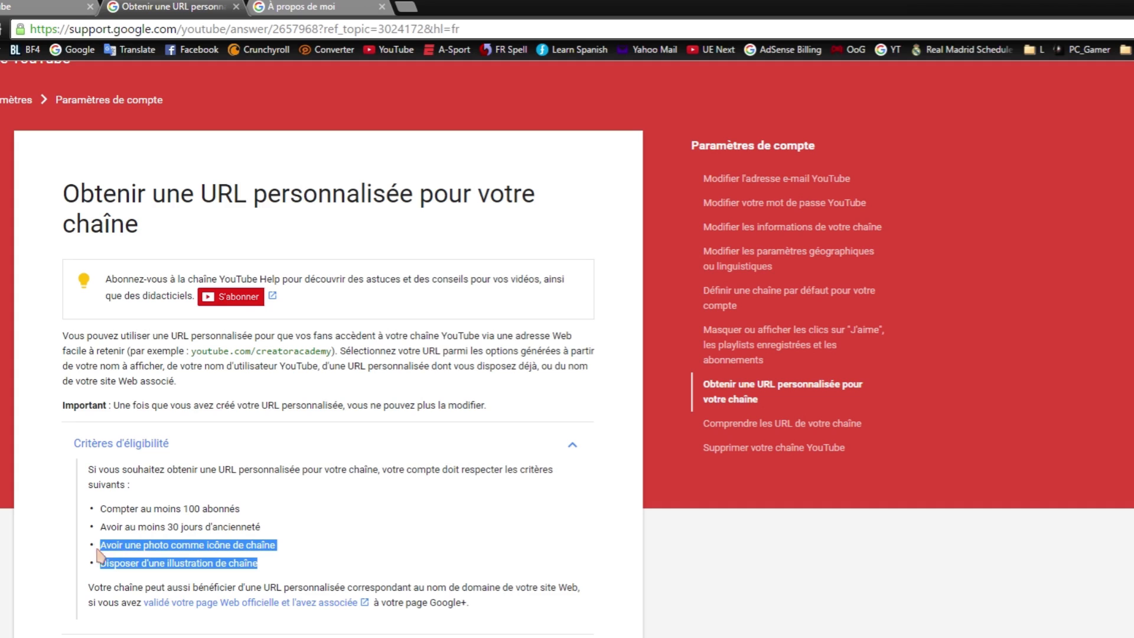
left_click_drag(98, 509, 192, 510)
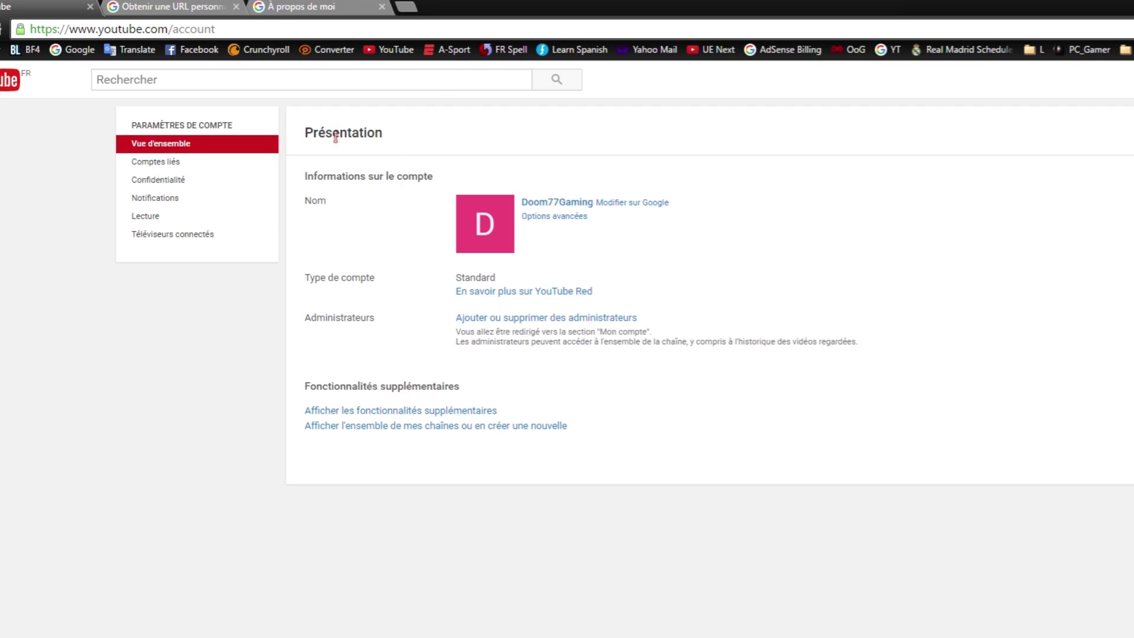
Move from linked accounts to Vue d'ensemble and show the channel's additional features list.
left_click(169, 166)
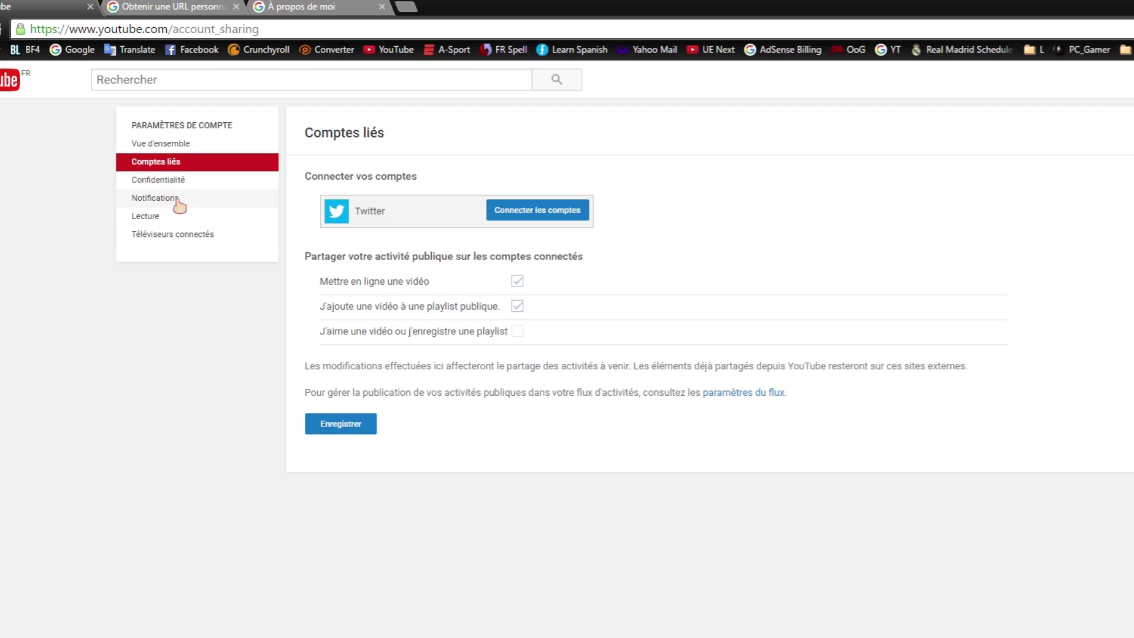
left_click(167, 145)
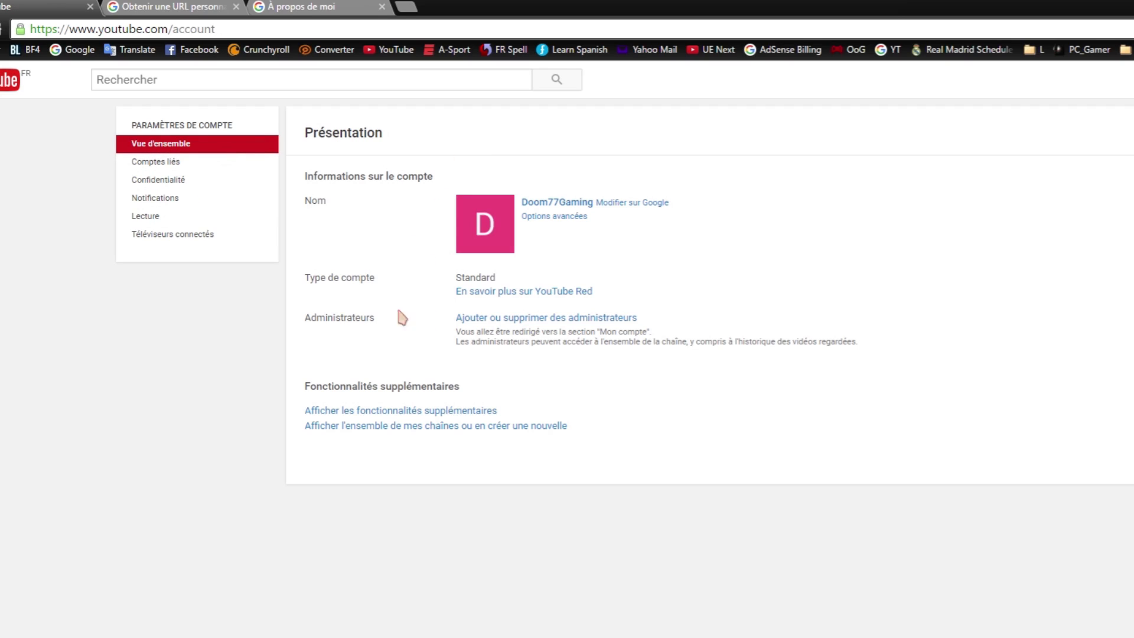
left_click(437, 412)
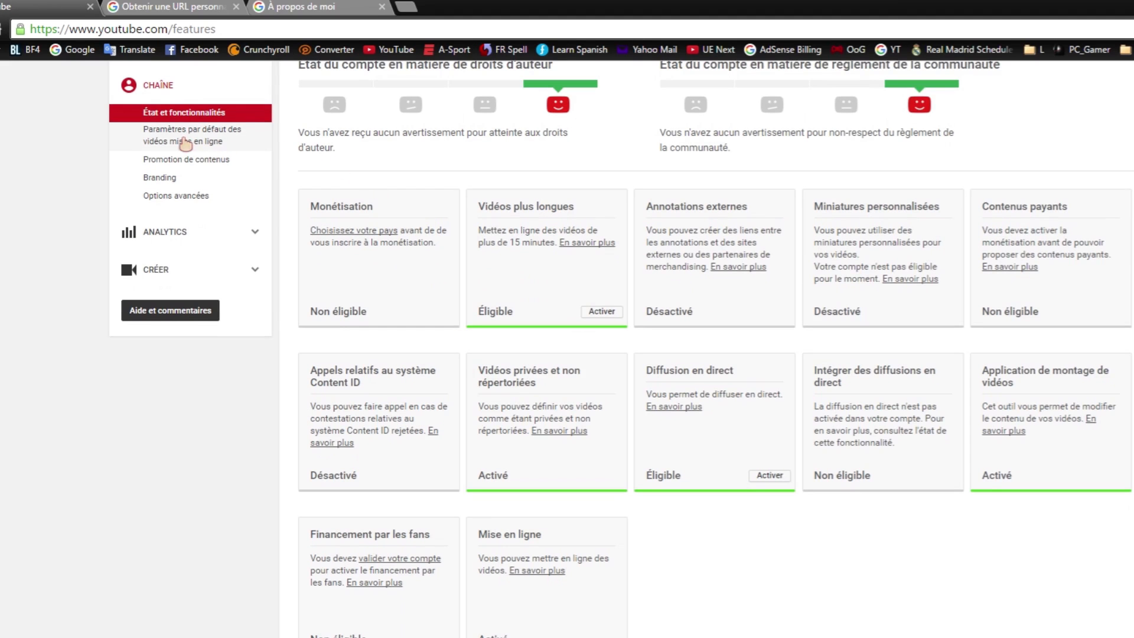
Show the upload defaults page and pass through Titre, Description and Tags, leaving them blank.
left_click(183, 144)
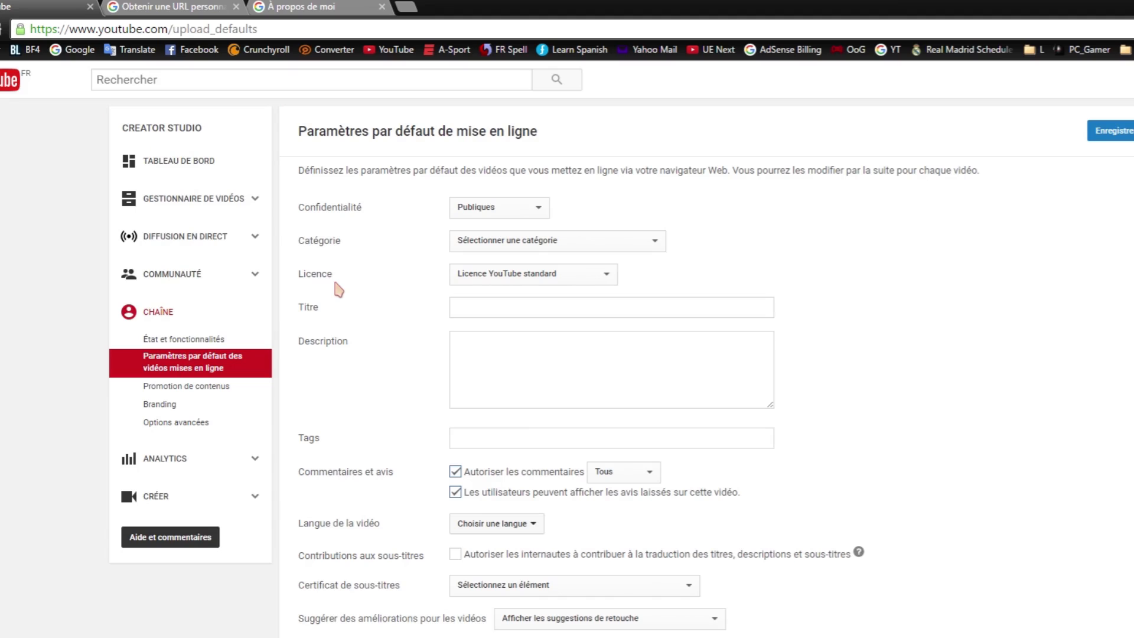
left_click(513, 375)
left_click(472, 307)
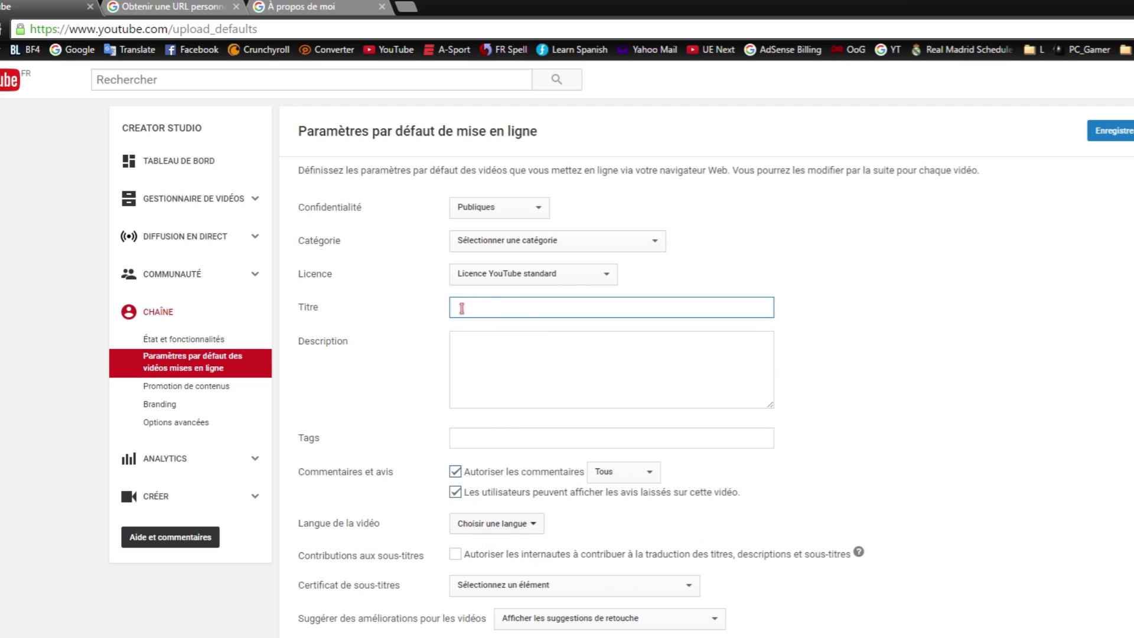
key("Tab")
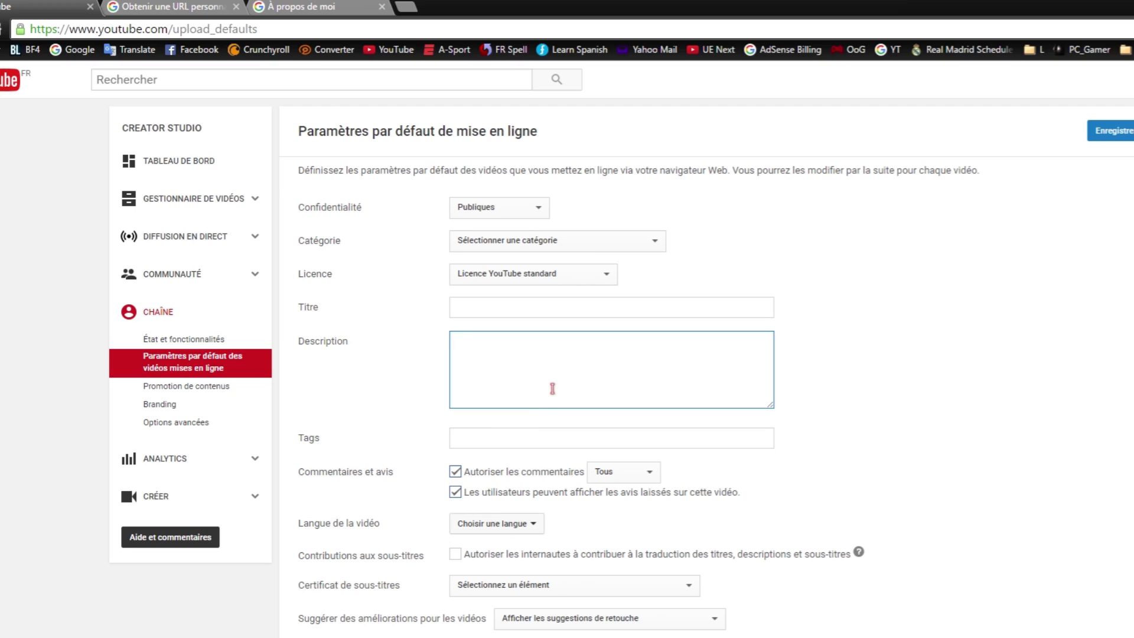
left_click(505, 440)
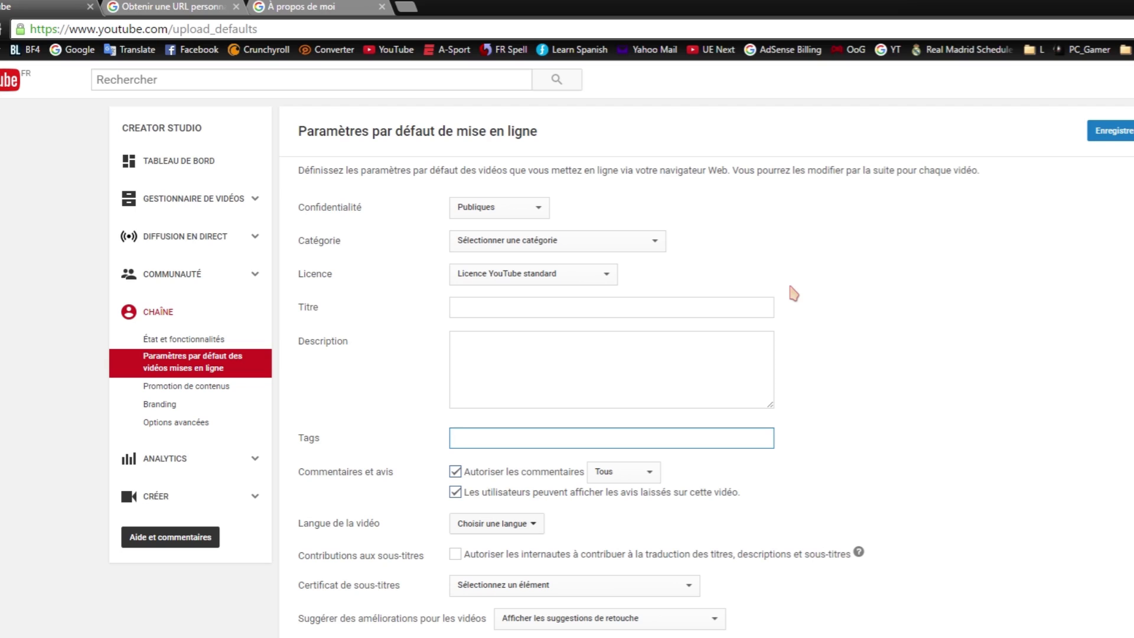
left_click(819, 237)
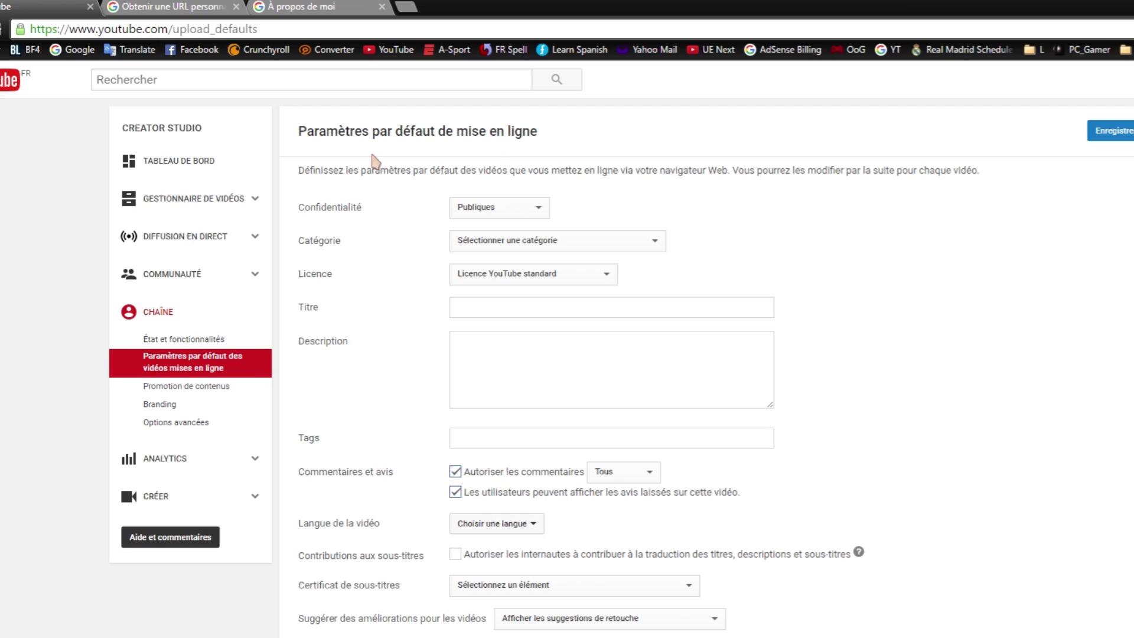
Create a public playlist titled 'CS GO' from the video manager's Playlists page, correcting the capital S.
left_click(205, 210)
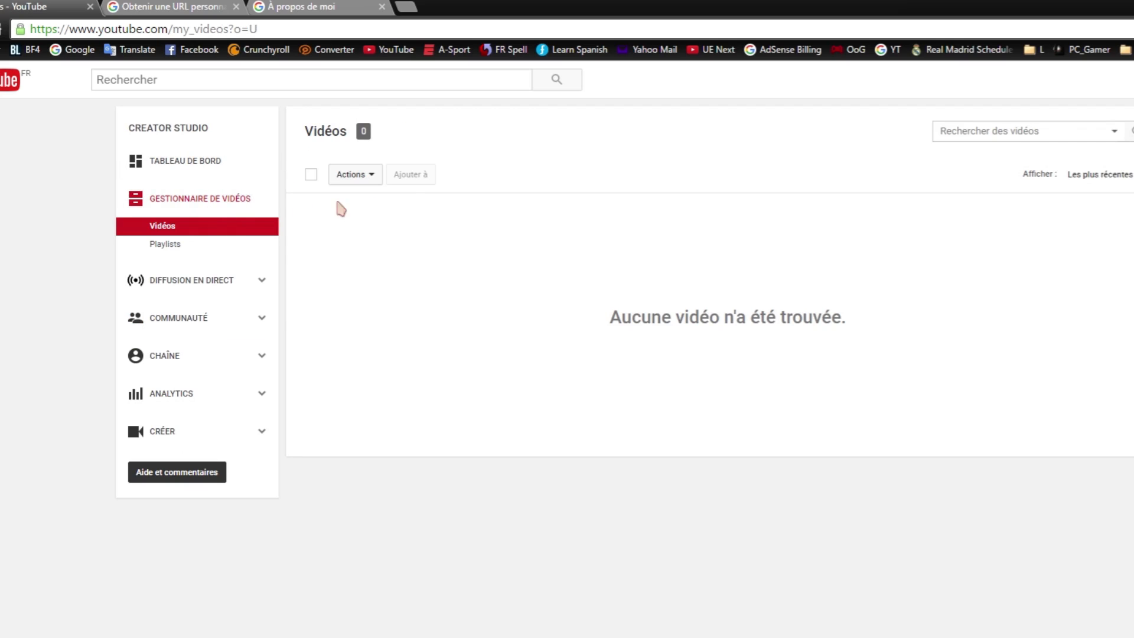
left_click(178, 244)
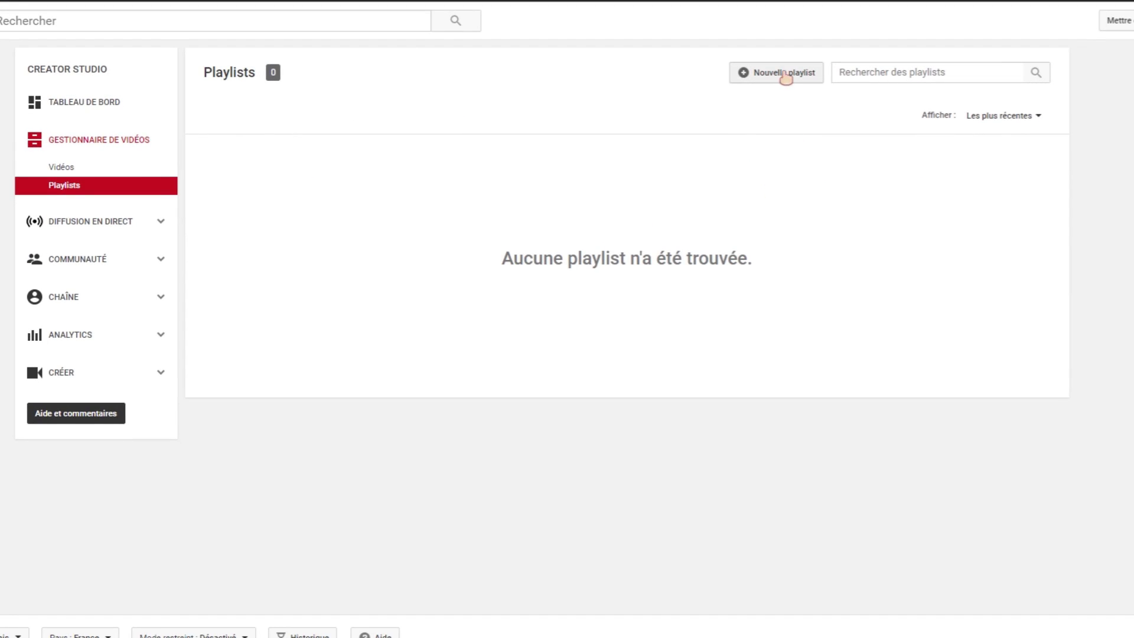
left_click(786, 73)
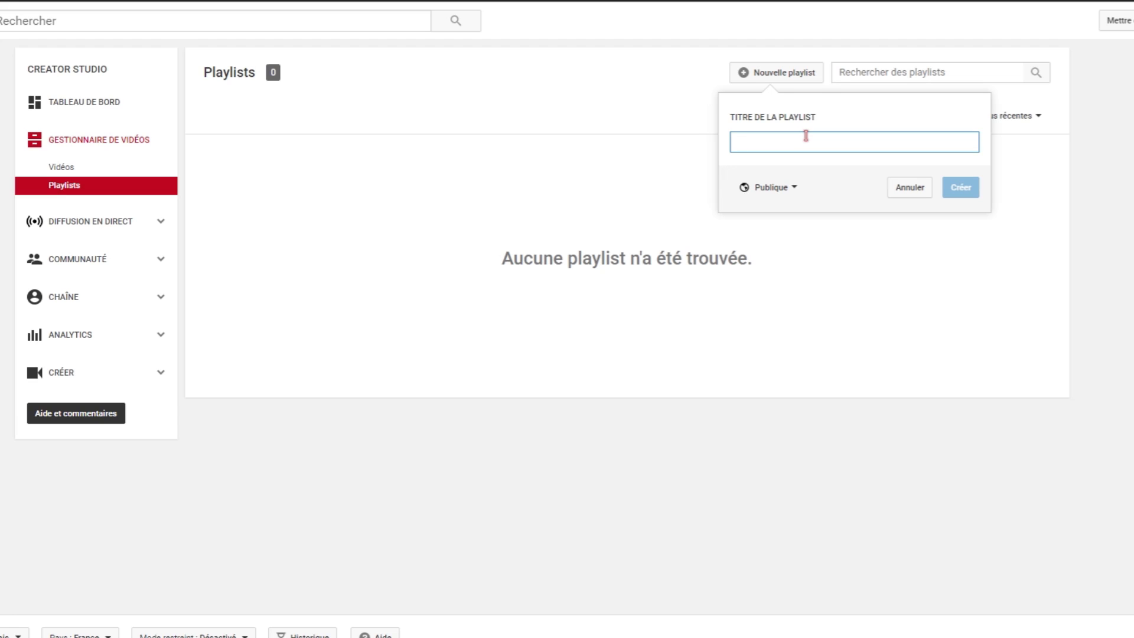
type("Cs GO")
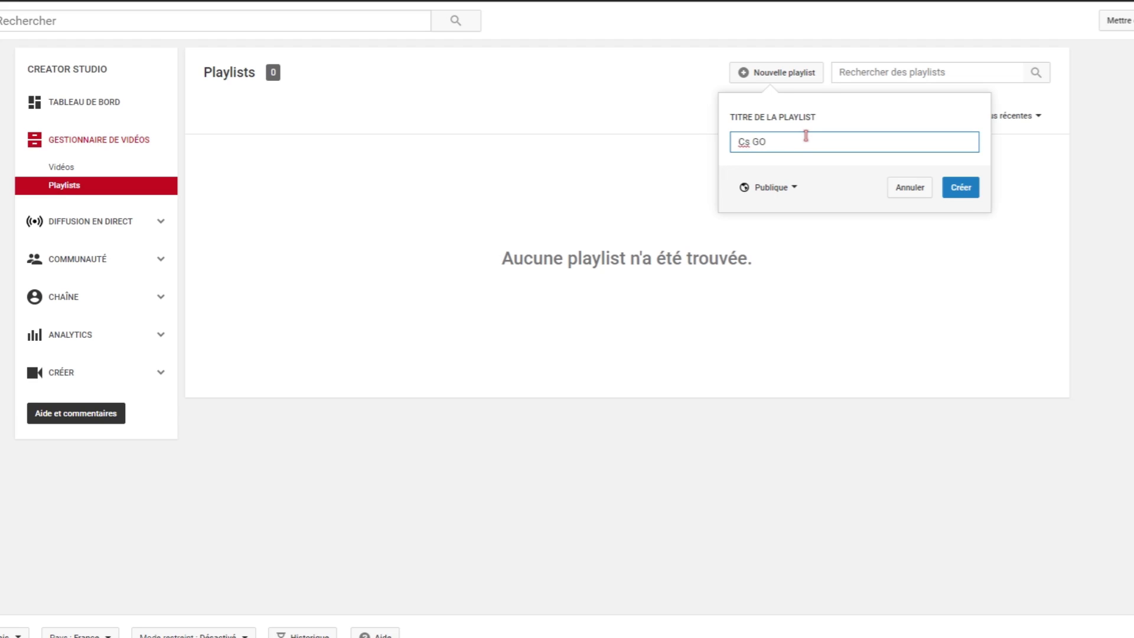
left_click(754, 145)
key("BackSpace")
type("S GO")
left_click(971, 190)
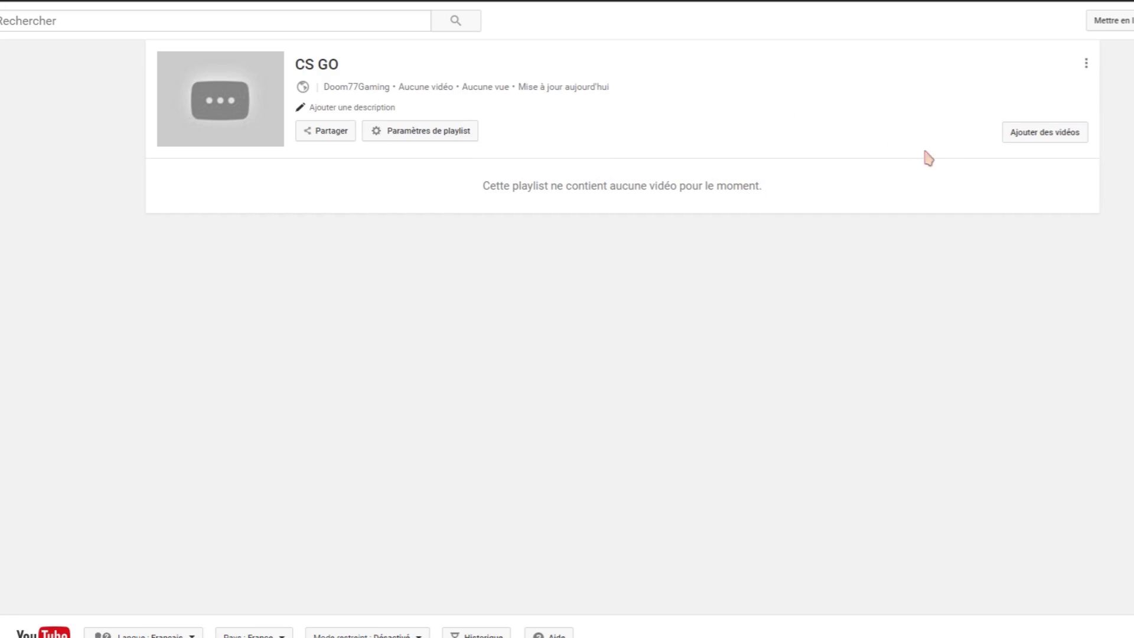
left_click(1043, 134)
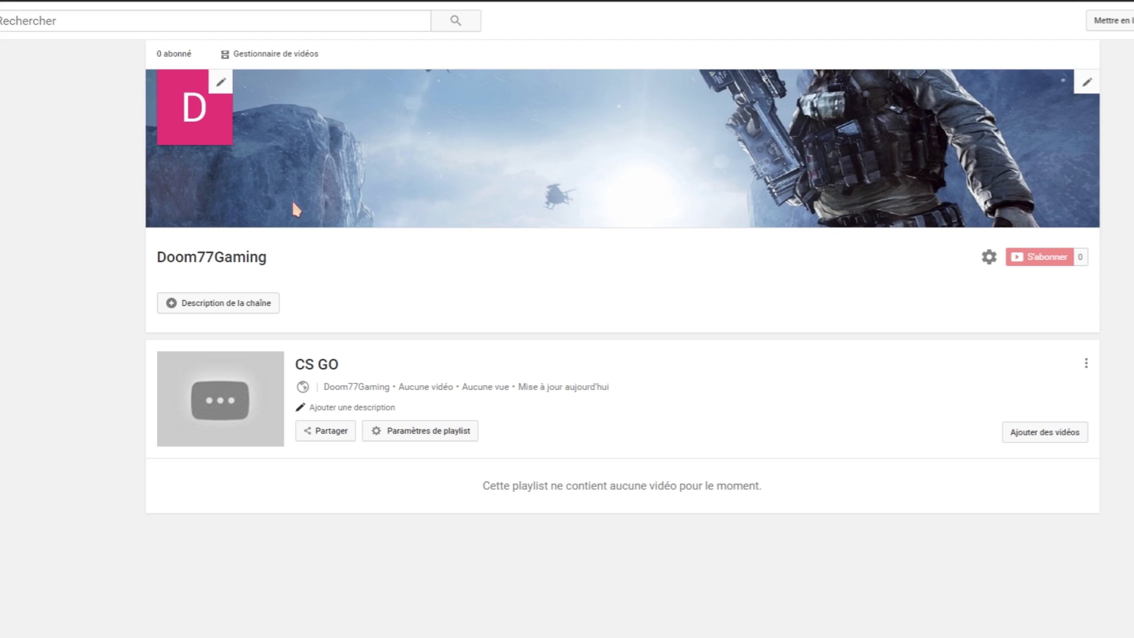
Add a new 'Tutos' playlist from the video manager's Playlists page, then bring up channel settings.
left_click(260, 54)
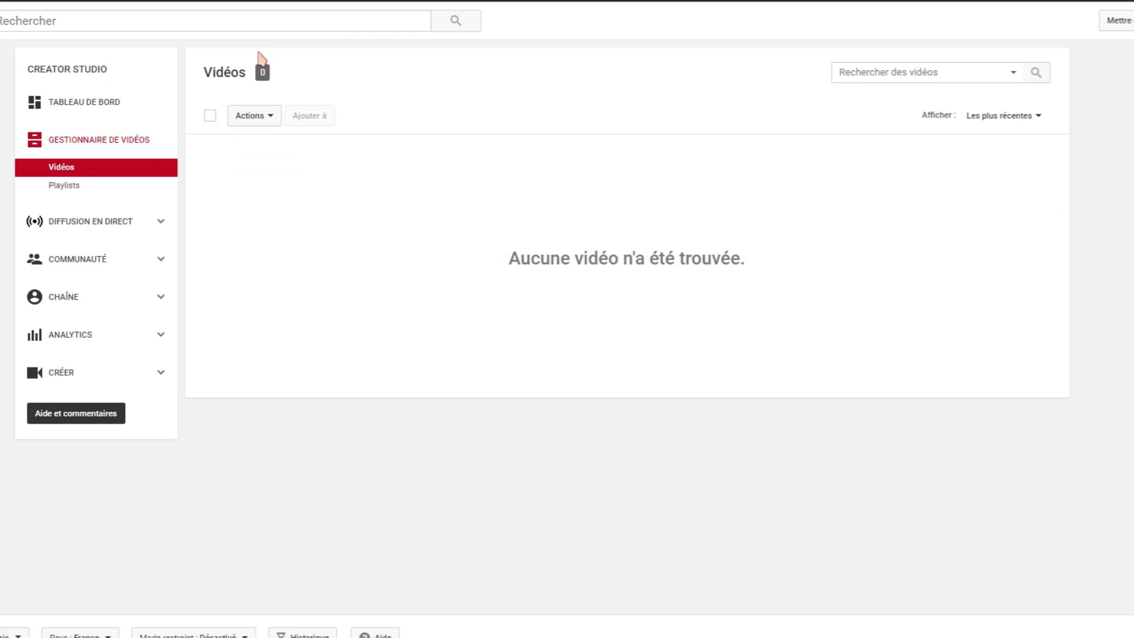
left_click(65, 186)
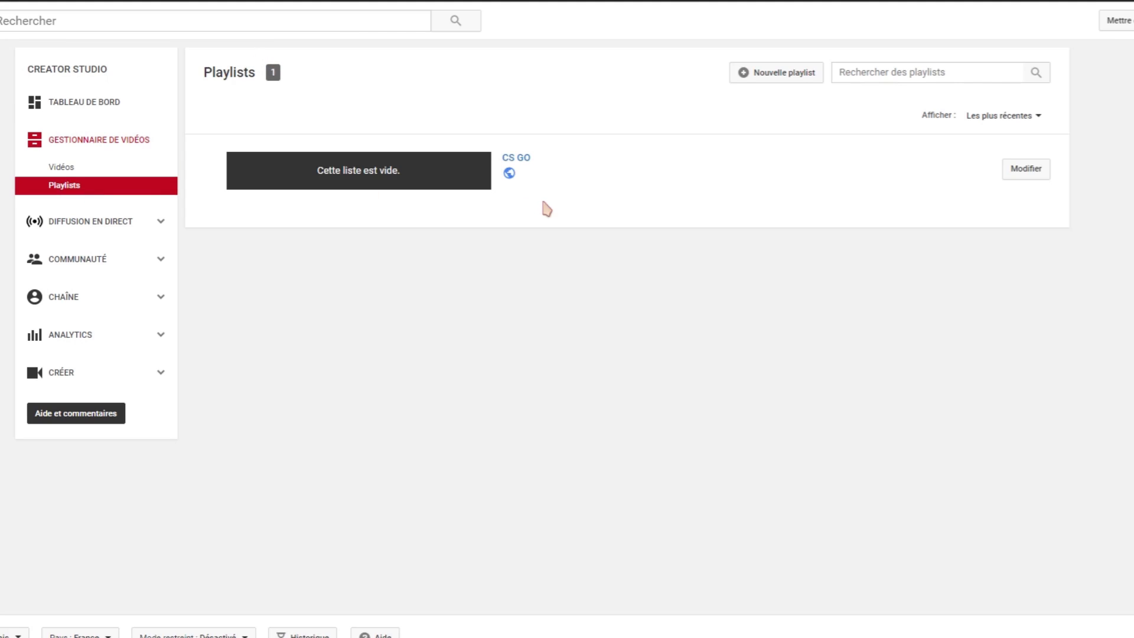
left_click(775, 82)
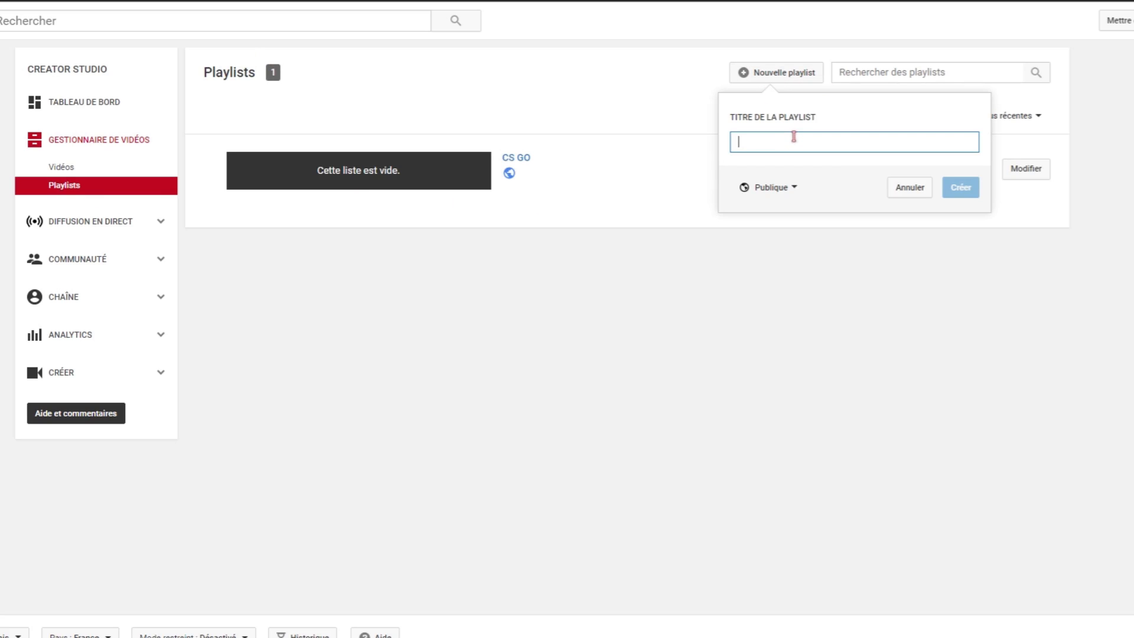
type("Tutos")
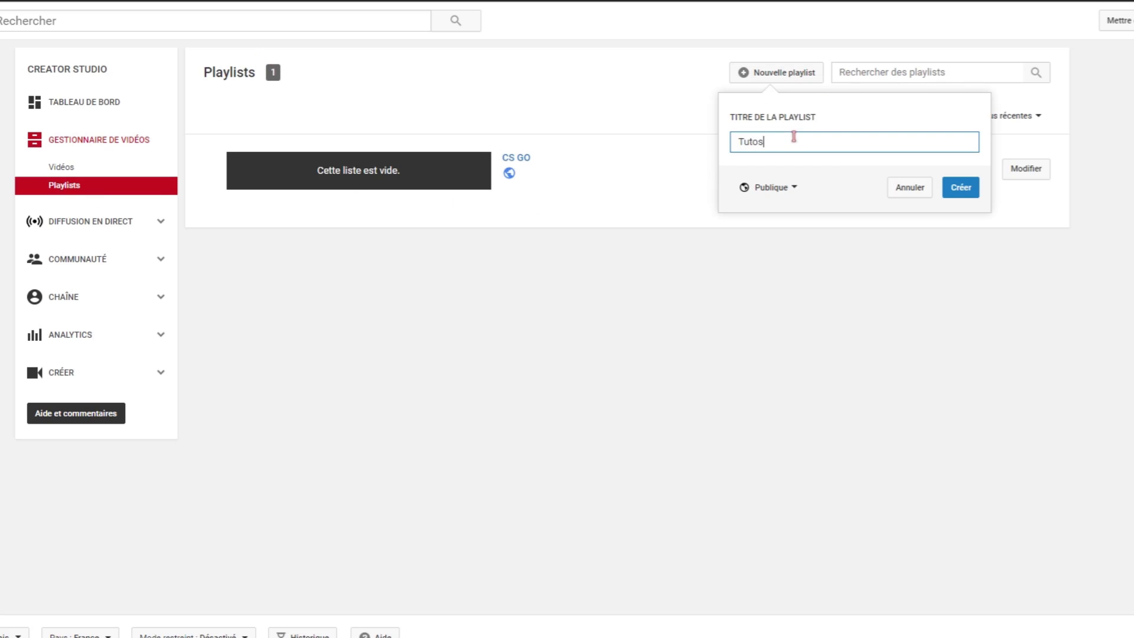
left_click(964, 190)
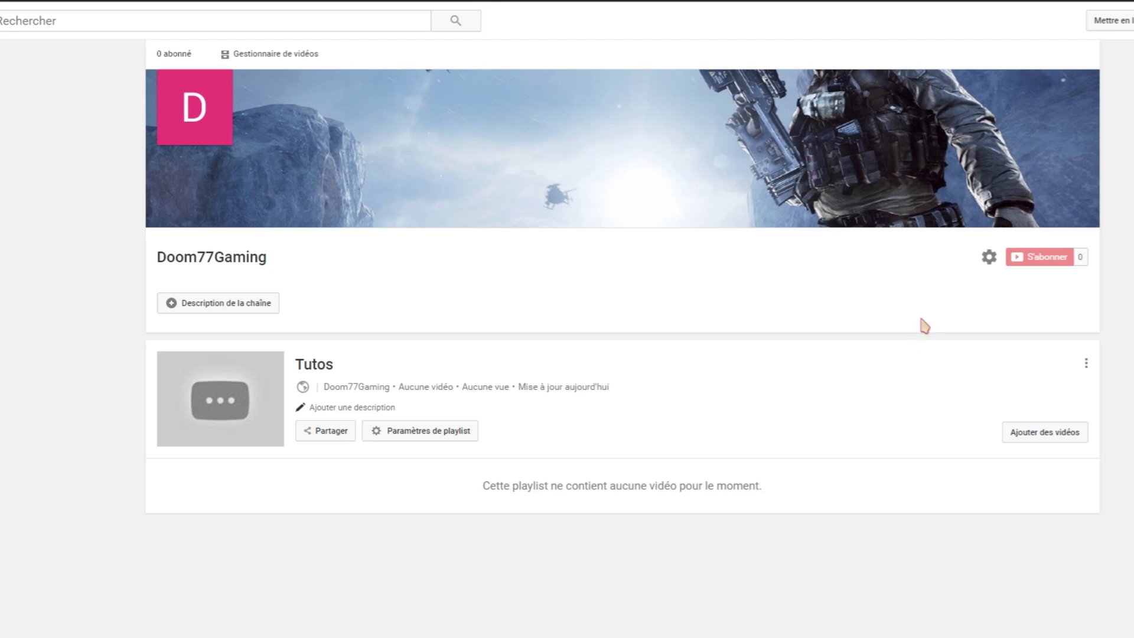
left_click(988, 258)
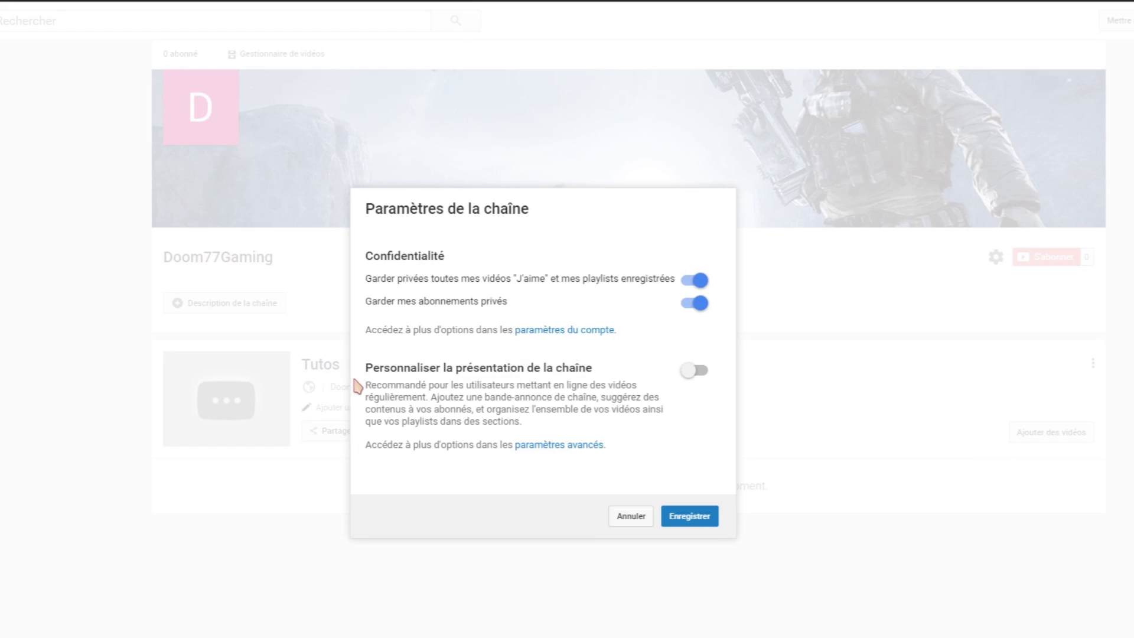
Turn on 'Personnaliser la présentation de la chaîne', save, skip the trailer, and view 'Pour les abonnés'.
left_click(686, 371)
left_click(685, 519)
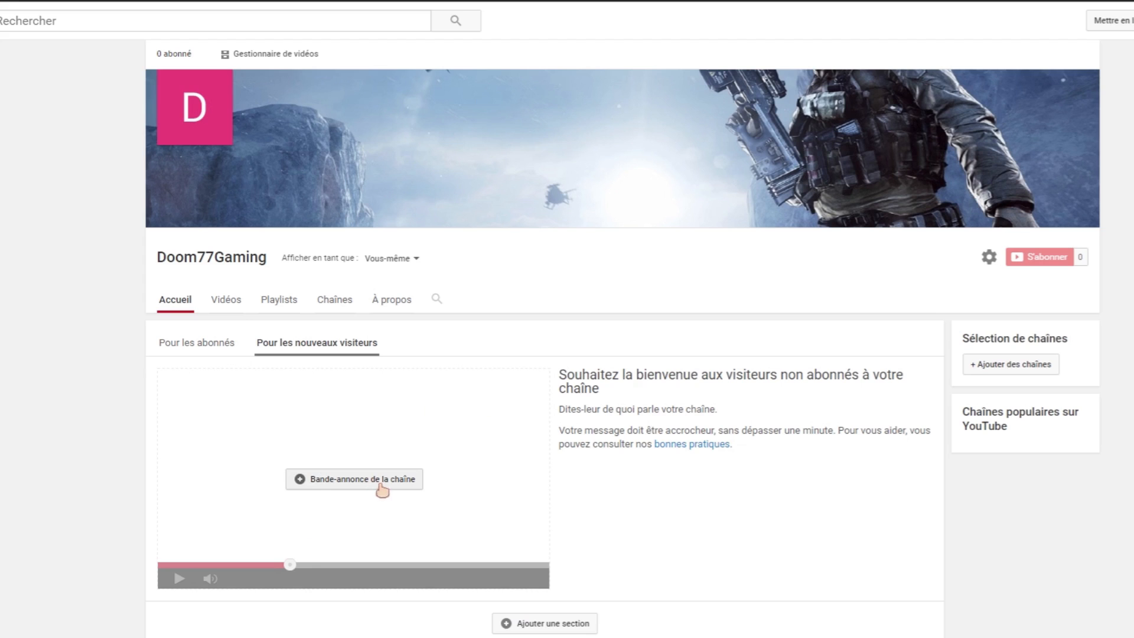
left_click(345, 486)
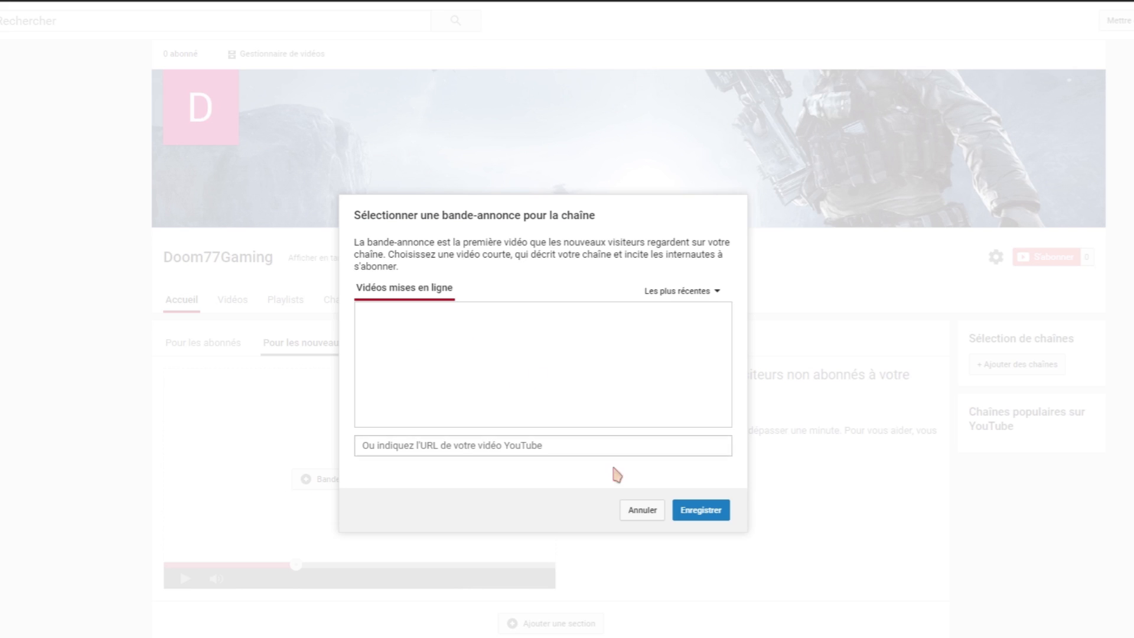
left_click(642, 510)
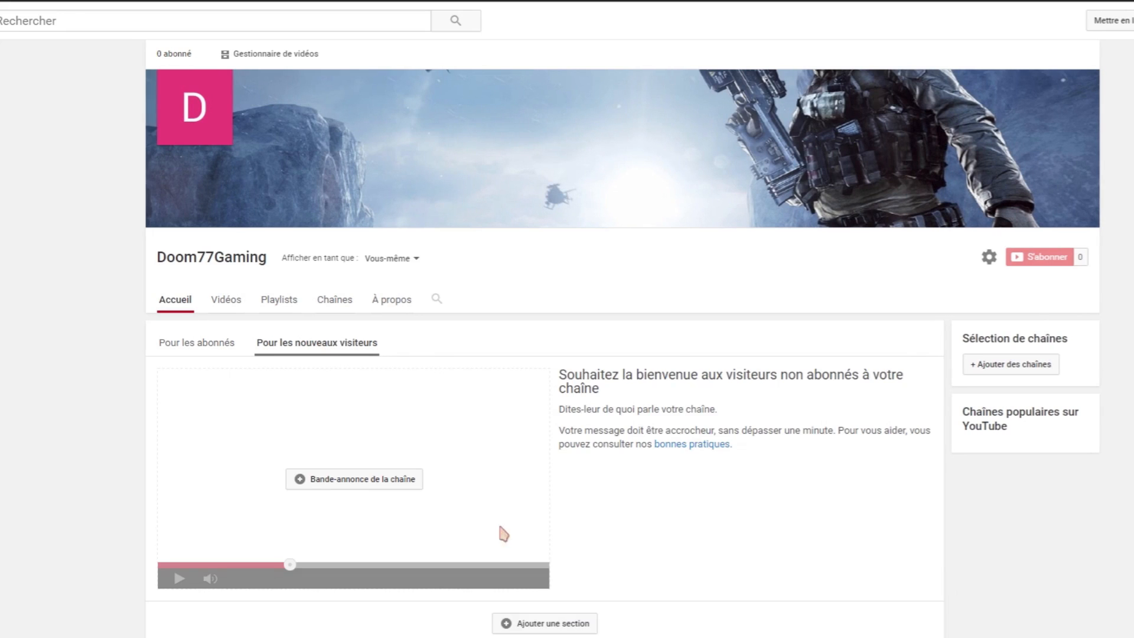
left_click(184, 346)
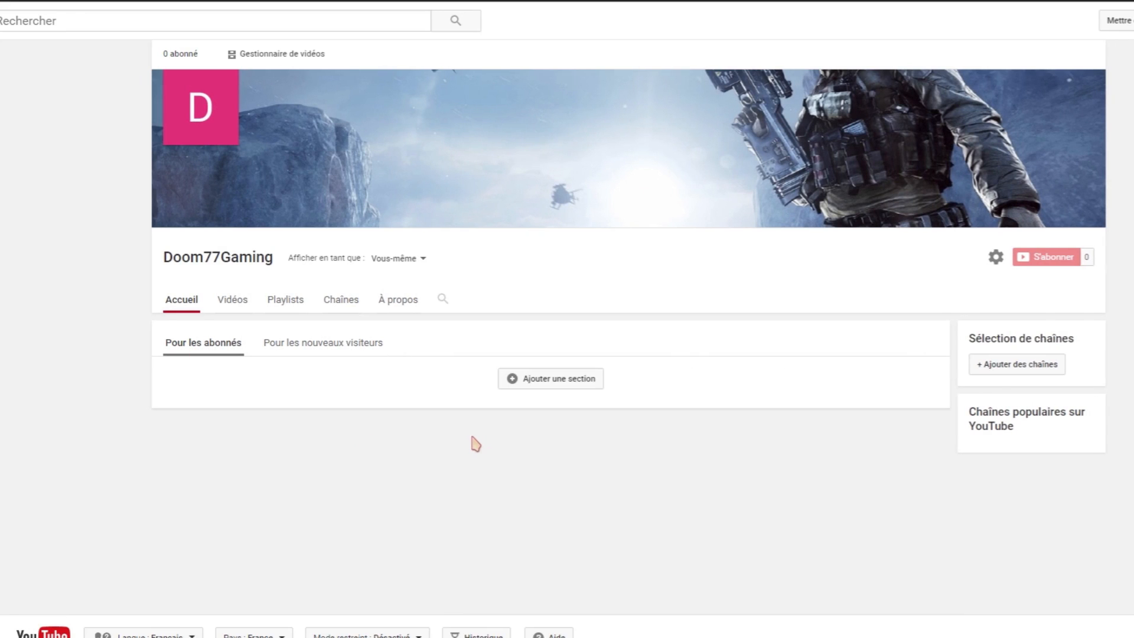
left_click(549, 380)
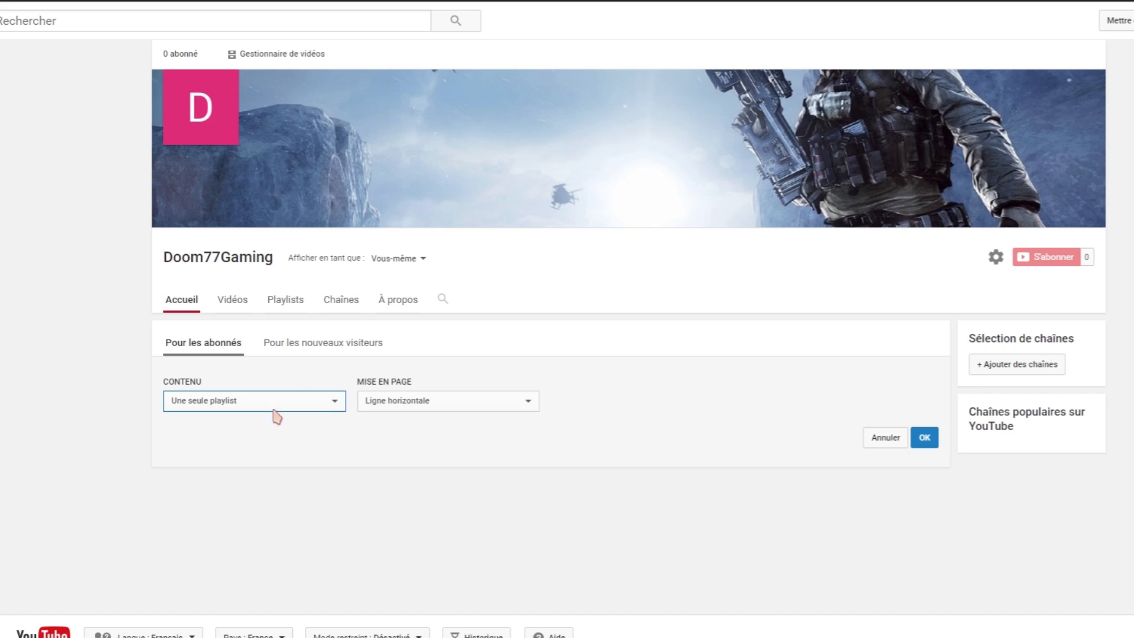
left_click(222, 400)
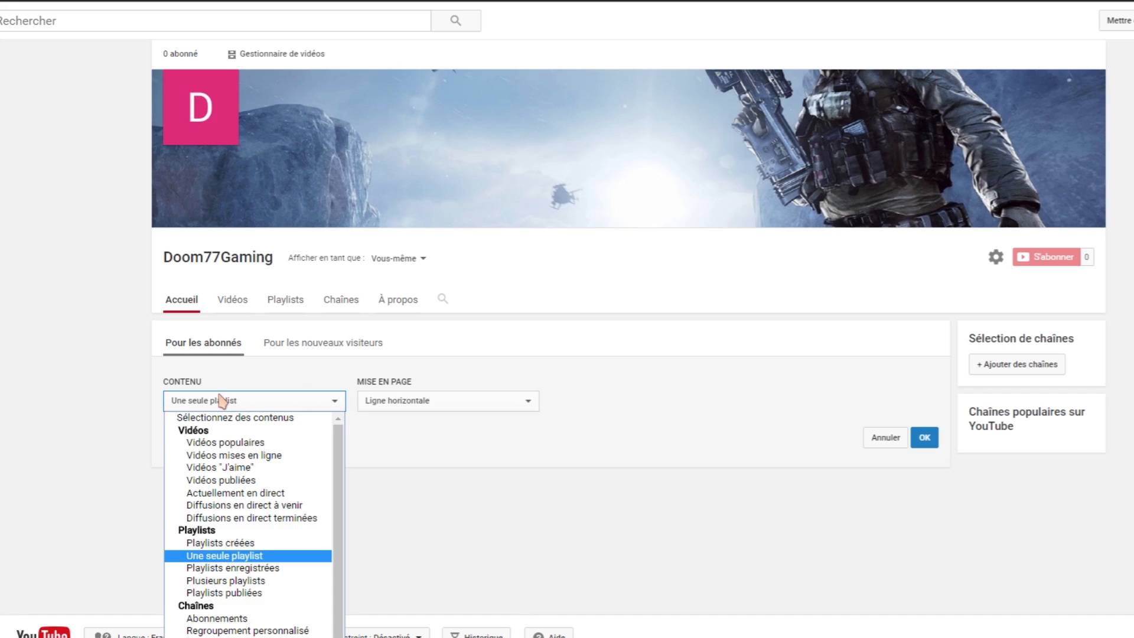
left_click(226, 443)
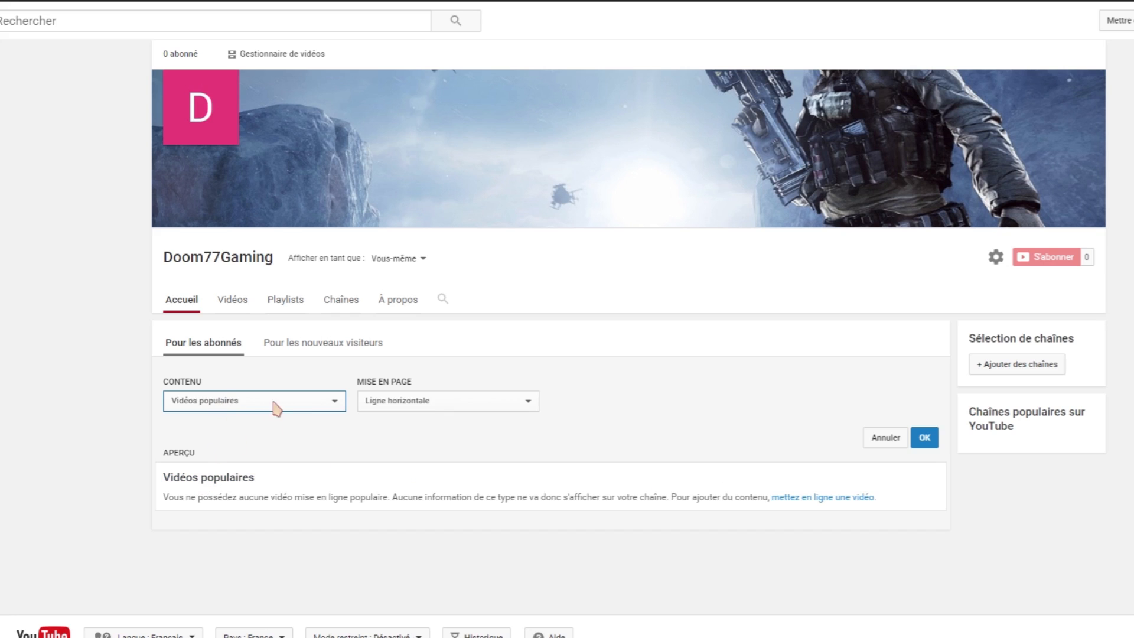
left_click(239, 405)
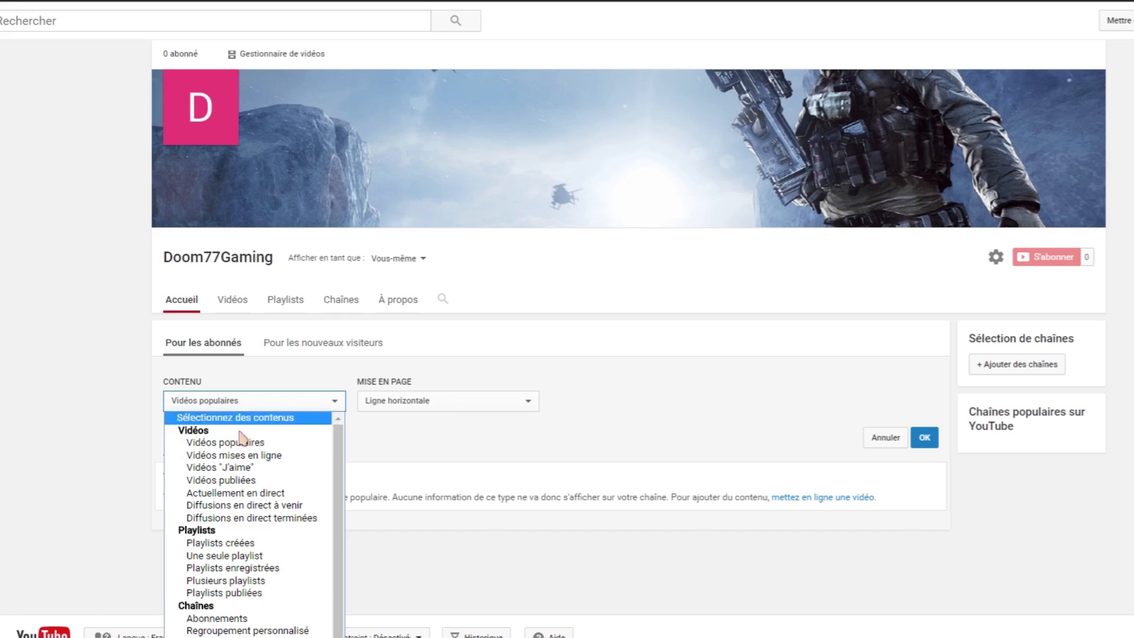
left_click(251, 558)
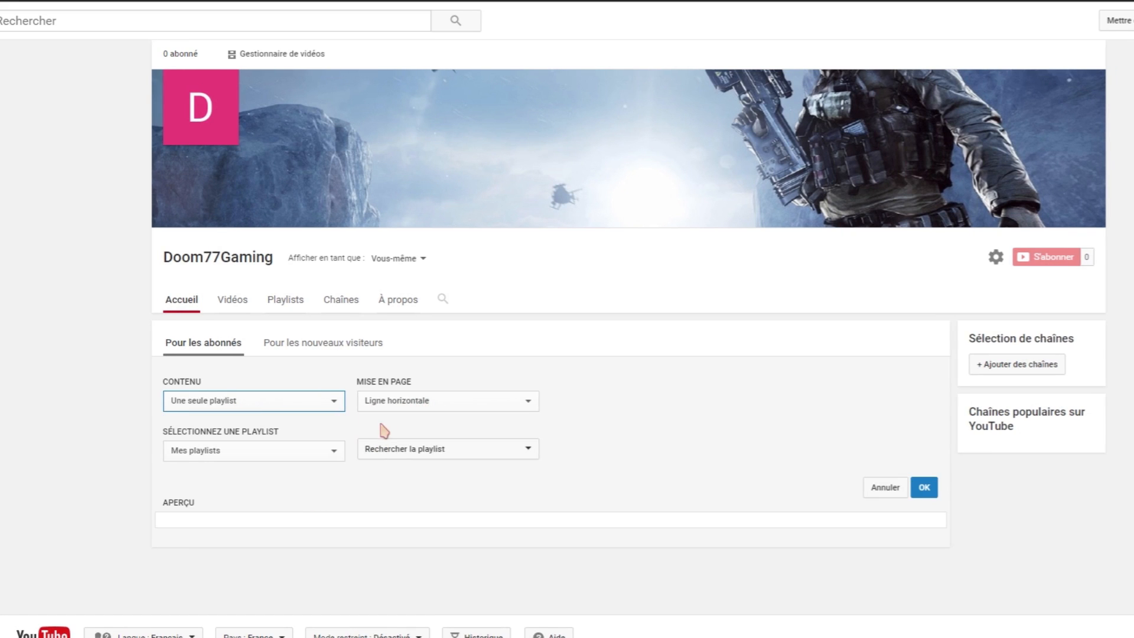
left_click(399, 405)
left_click(398, 407)
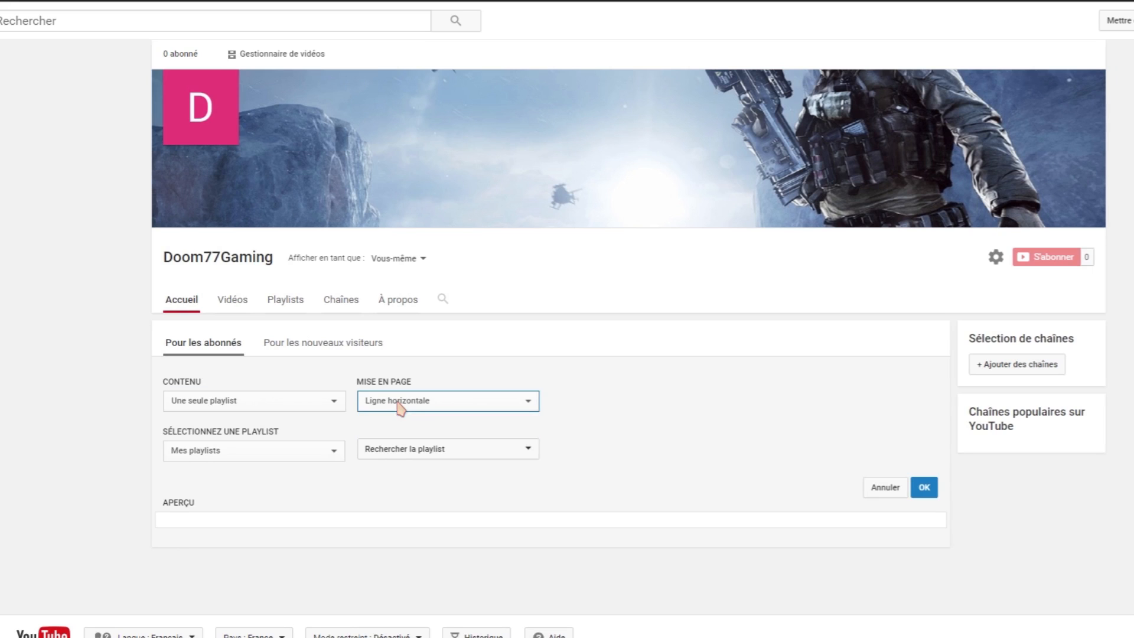
left_click(399, 405)
left_click(399, 405)
left_click(209, 455)
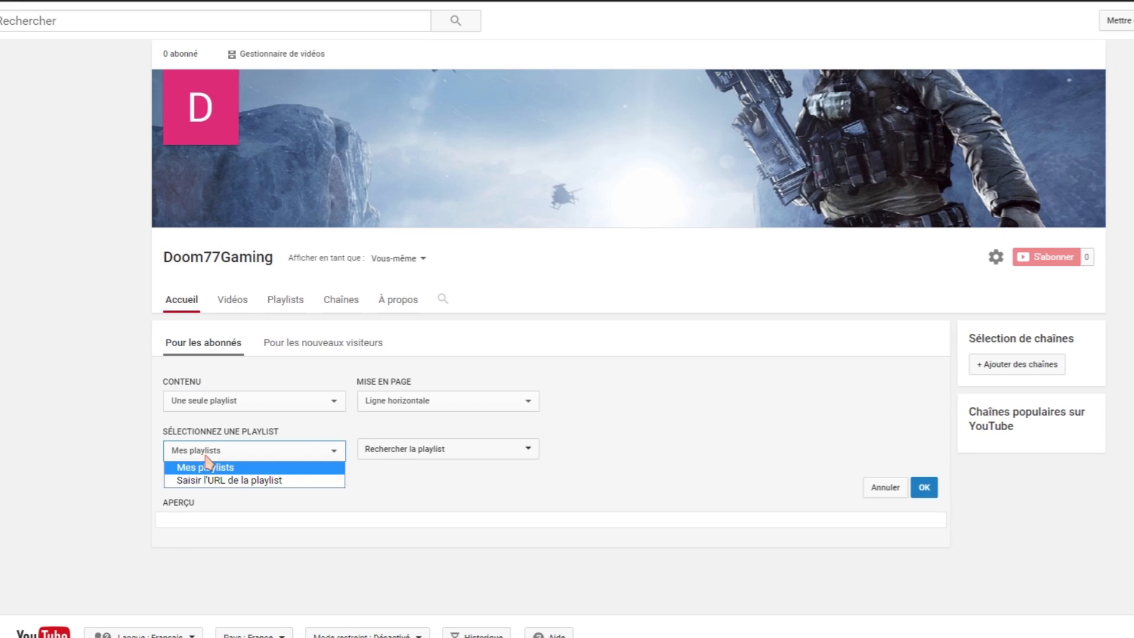
left_click(233, 466)
left_click(425, 456)
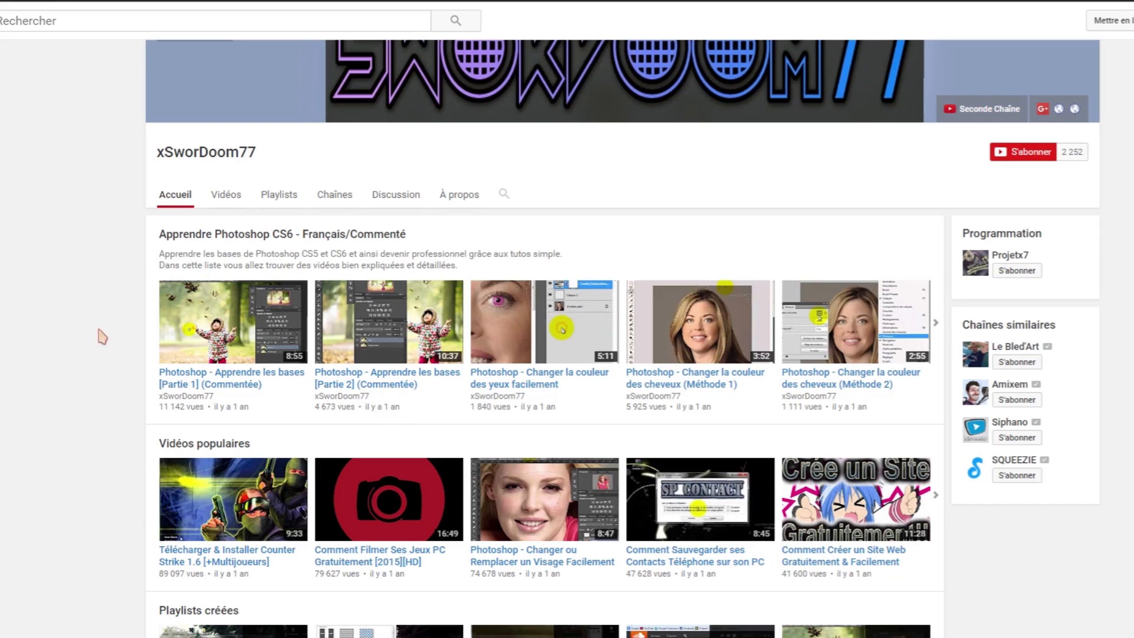
scroll(101, 336, "down", 5)
scroll(201, 309, "up", 5)
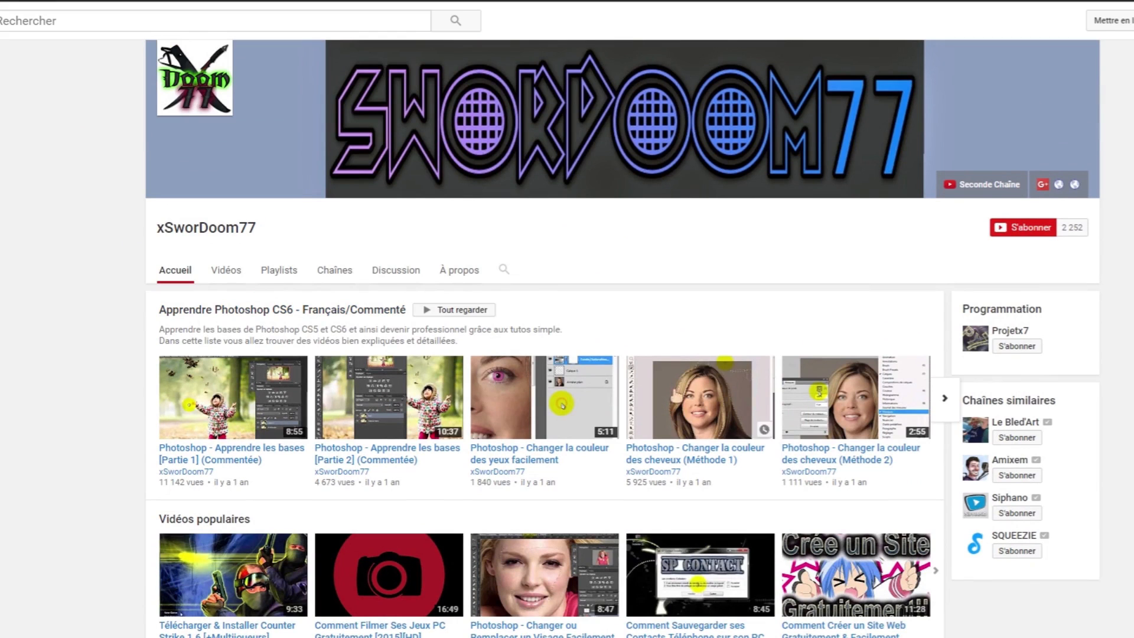
scroll(118, 396, "down", 3)
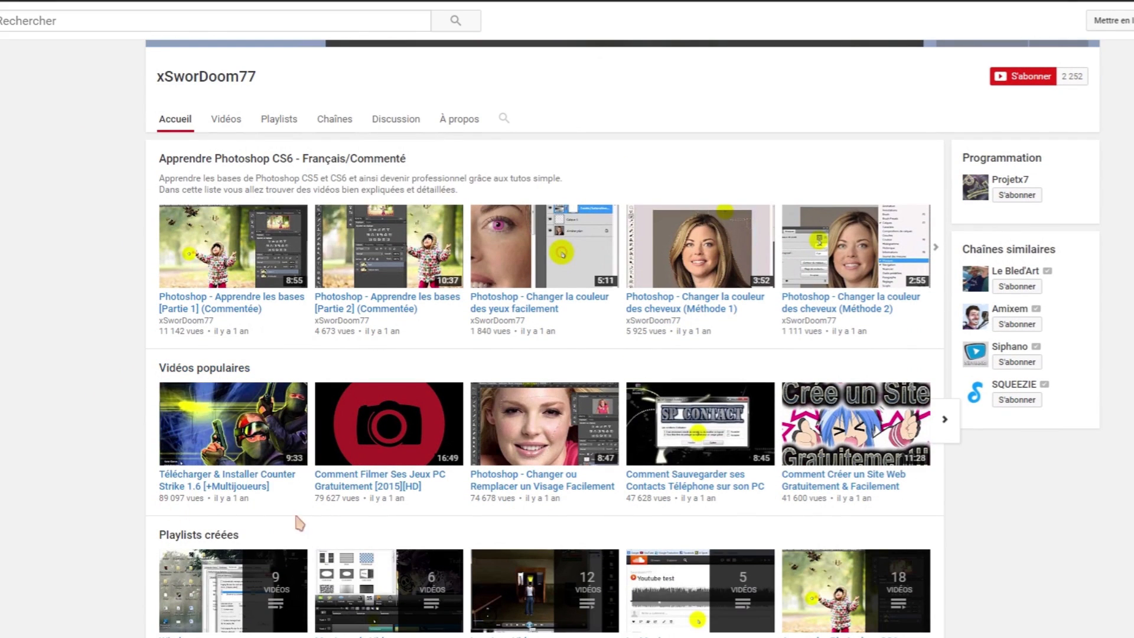
scroll(51, 420, "down", 2)
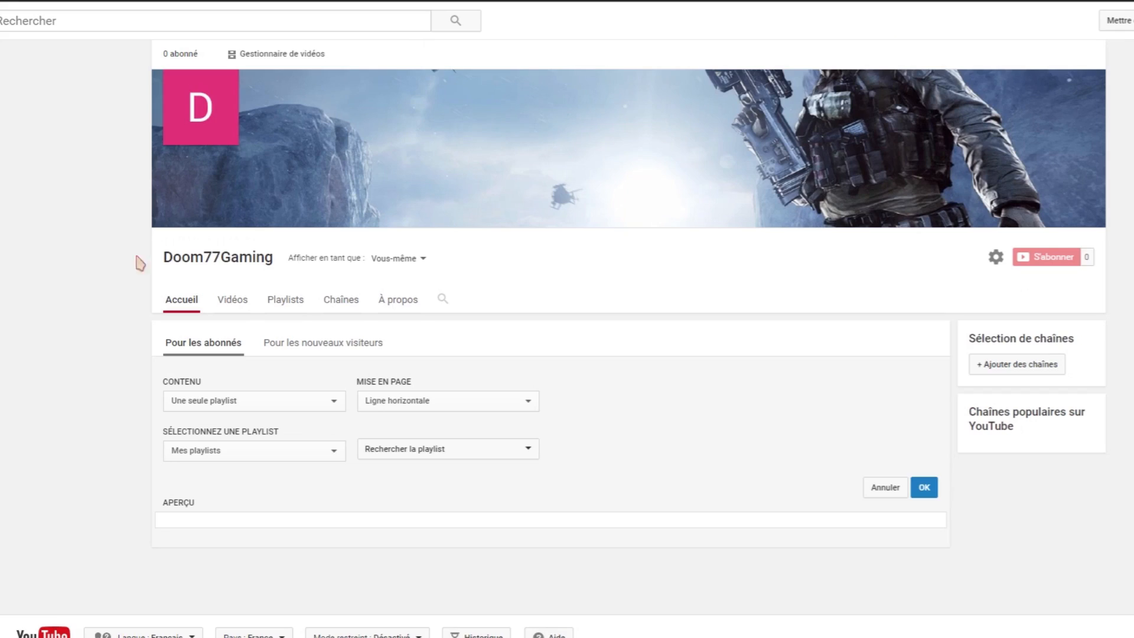
Set the home page section's content to 'Playlists créées' and save it.
left_click(220, 407)
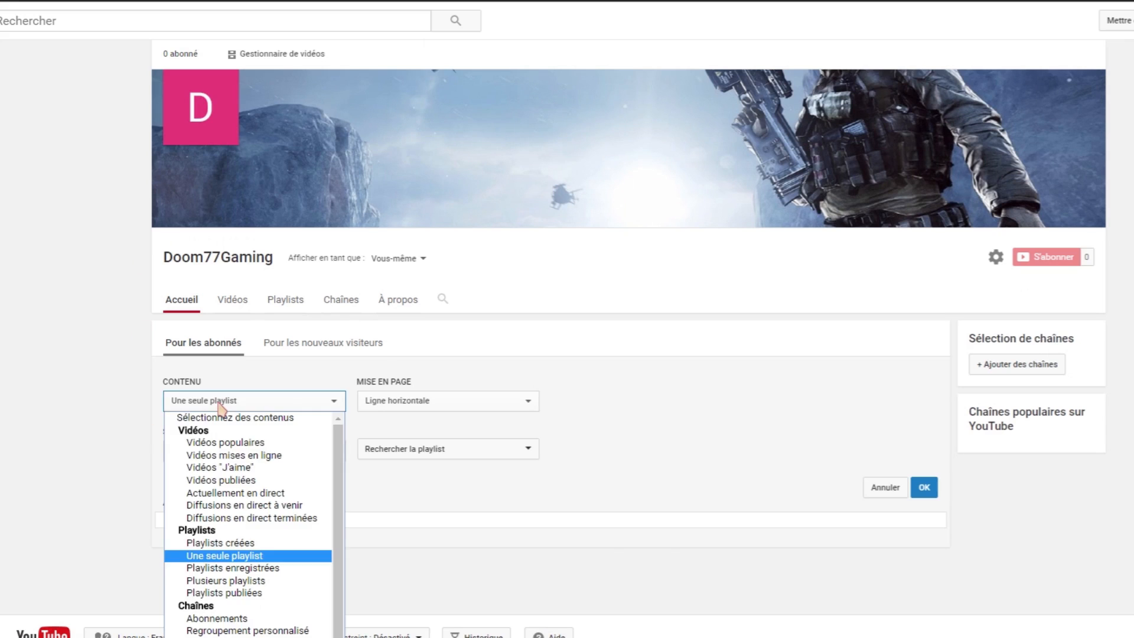
left_click(236, 547)
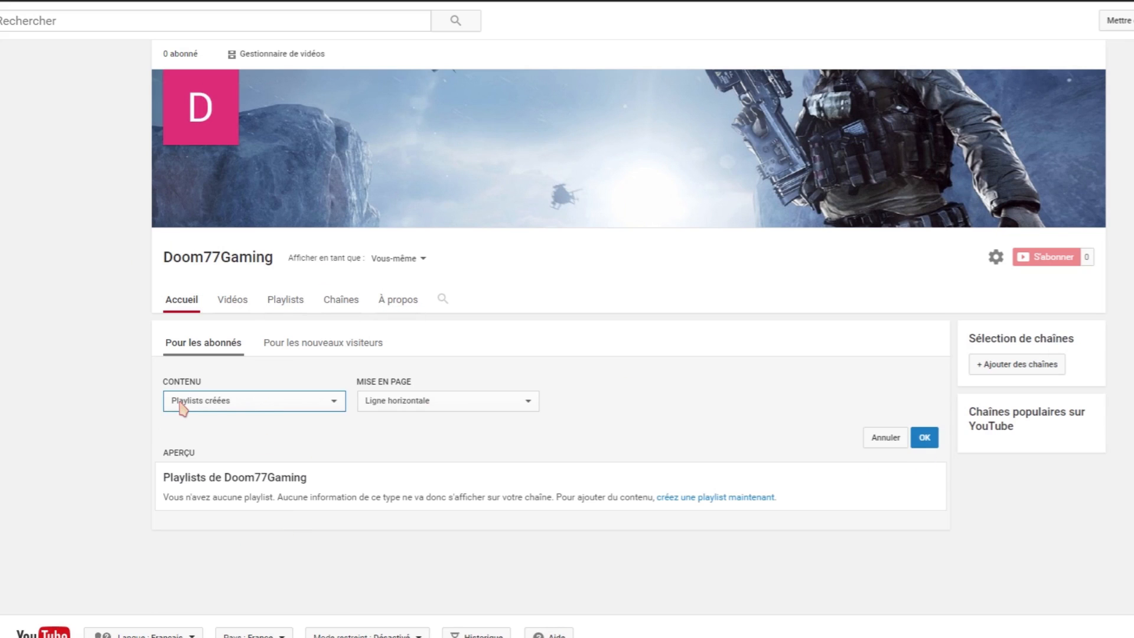
left_click(926, 435)
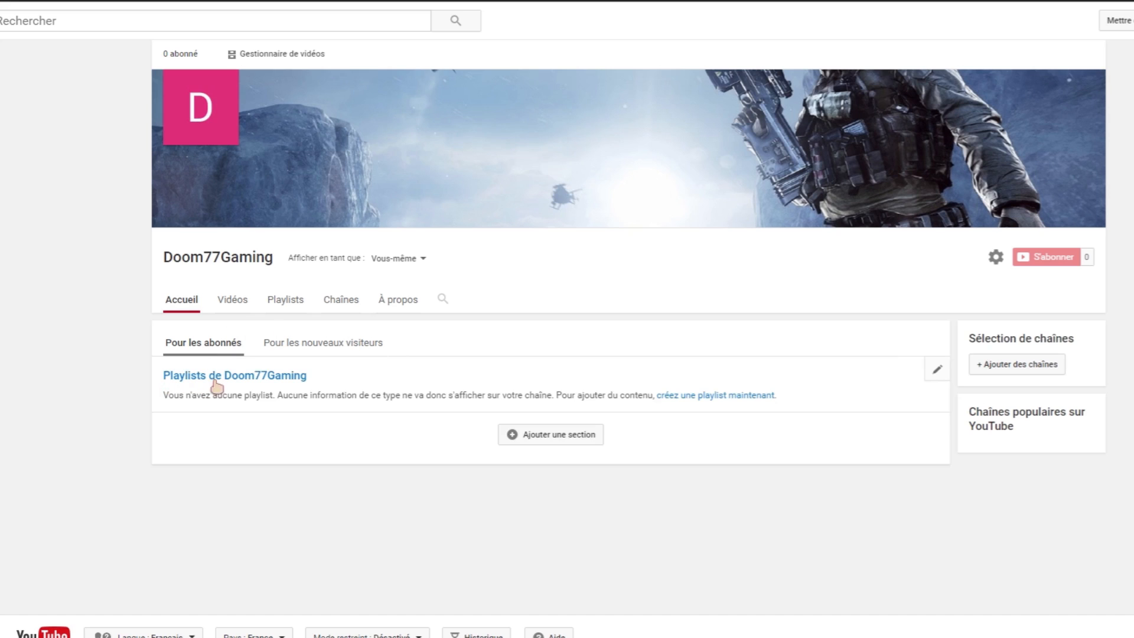
Add a second home page section showing 'Vidéos populaires'.
left_click(571, 442)
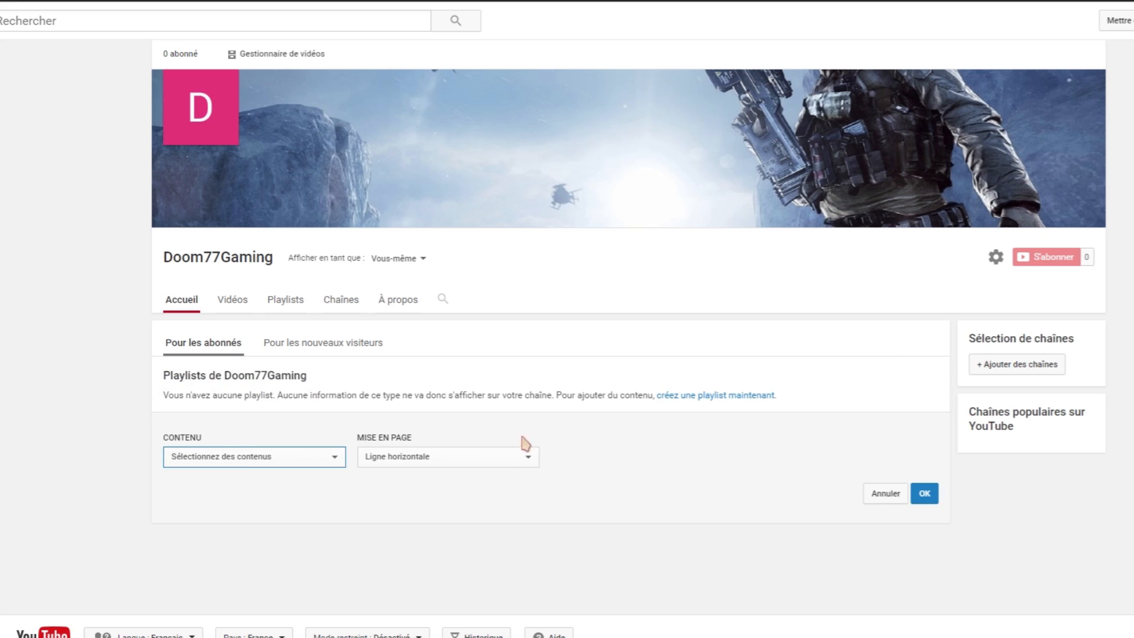
left_click(232, 457)
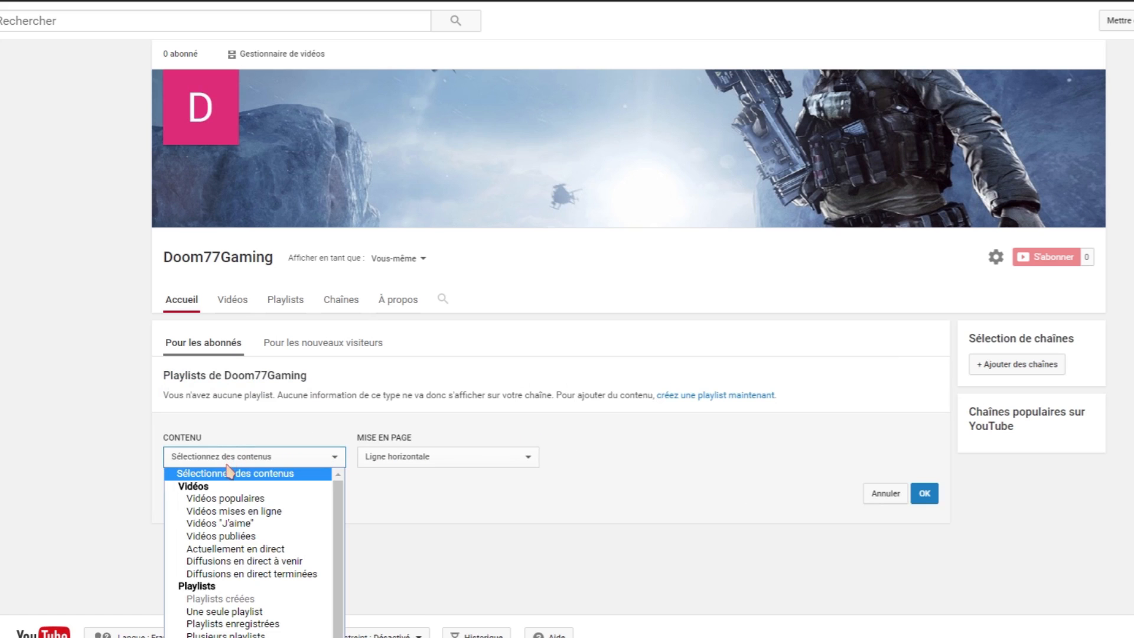
left_click(212, 501)
left_click(918, 493)
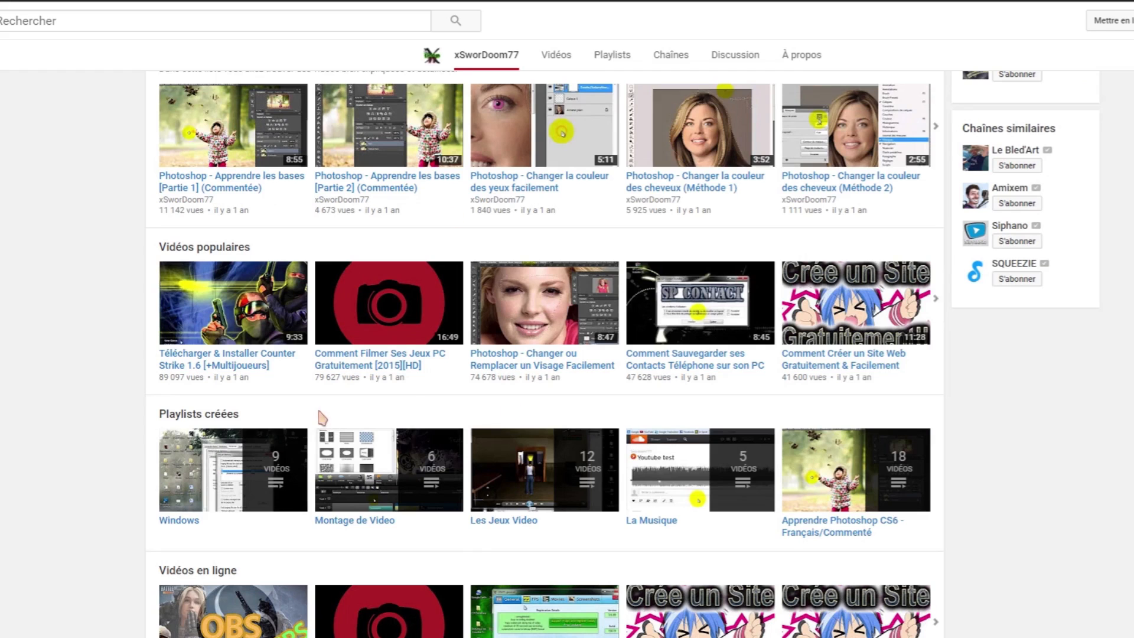
scroll(311, 413, "down", 8)
scroll(280, 354, "up", 12)
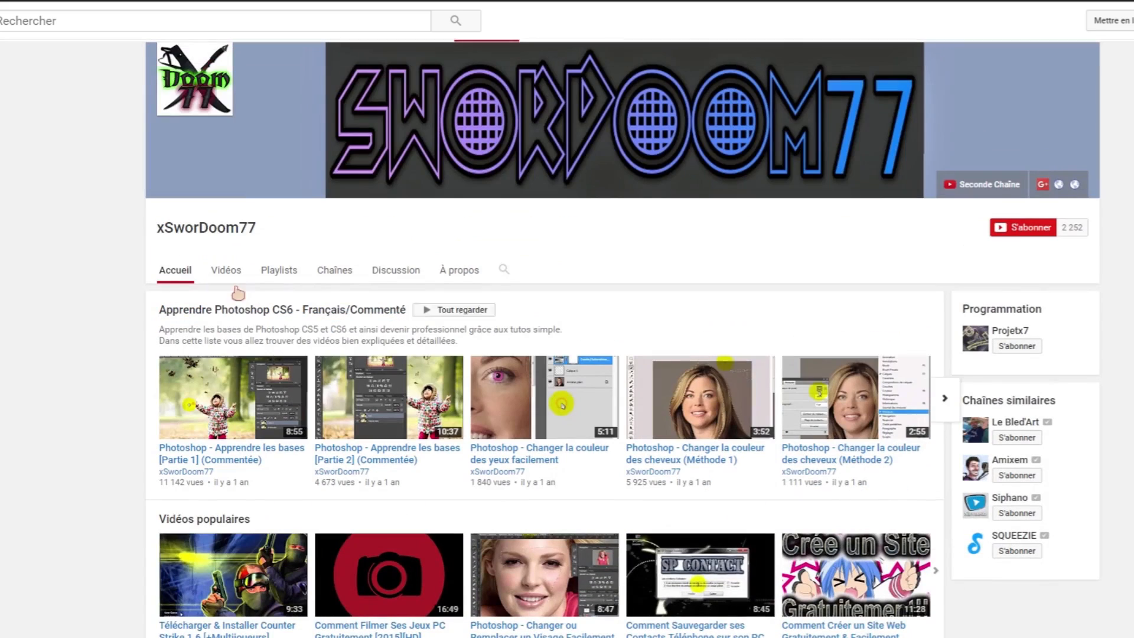
scroll(237, 313, "down", 4)
scroll(210, 177, "up", 1)
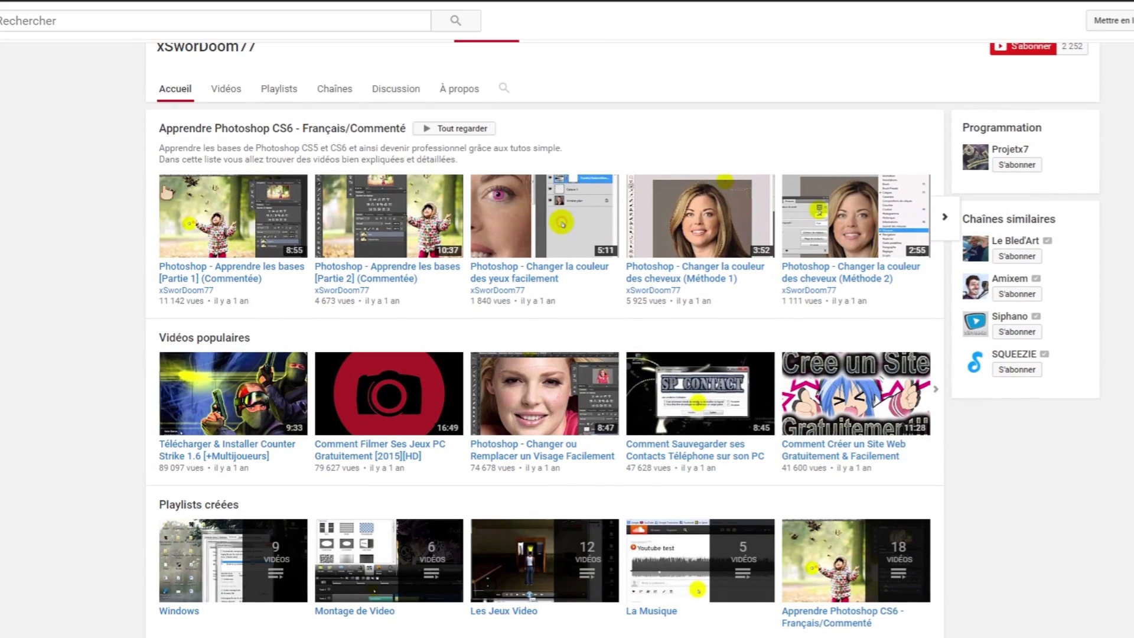
scroll(69, 371, "down", 3)
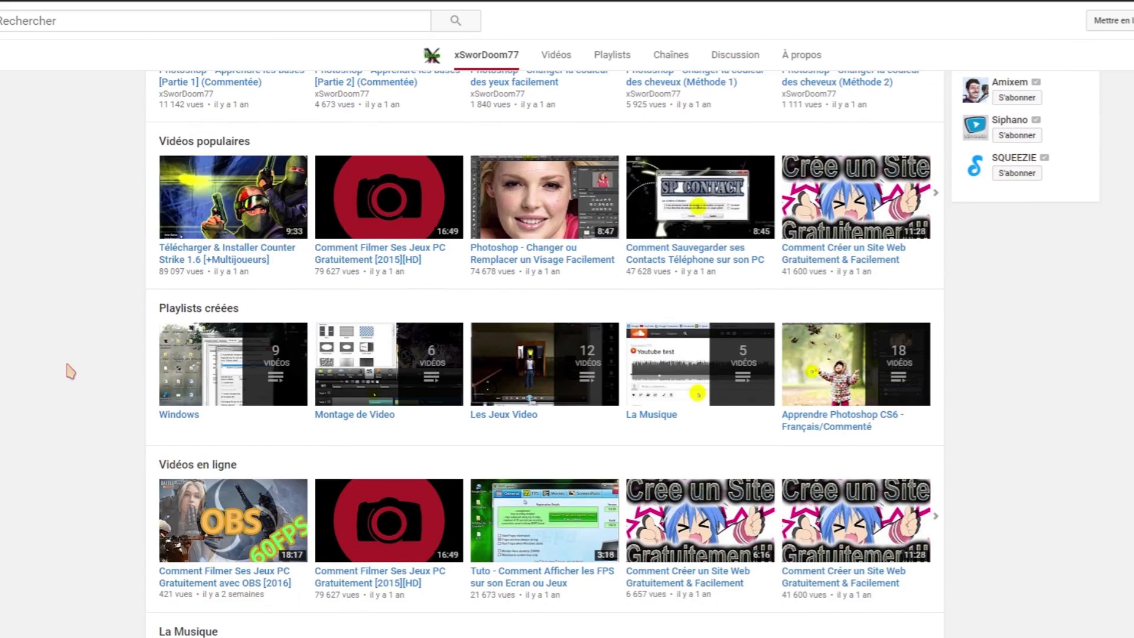
scroll(69, 370, "up", 4)
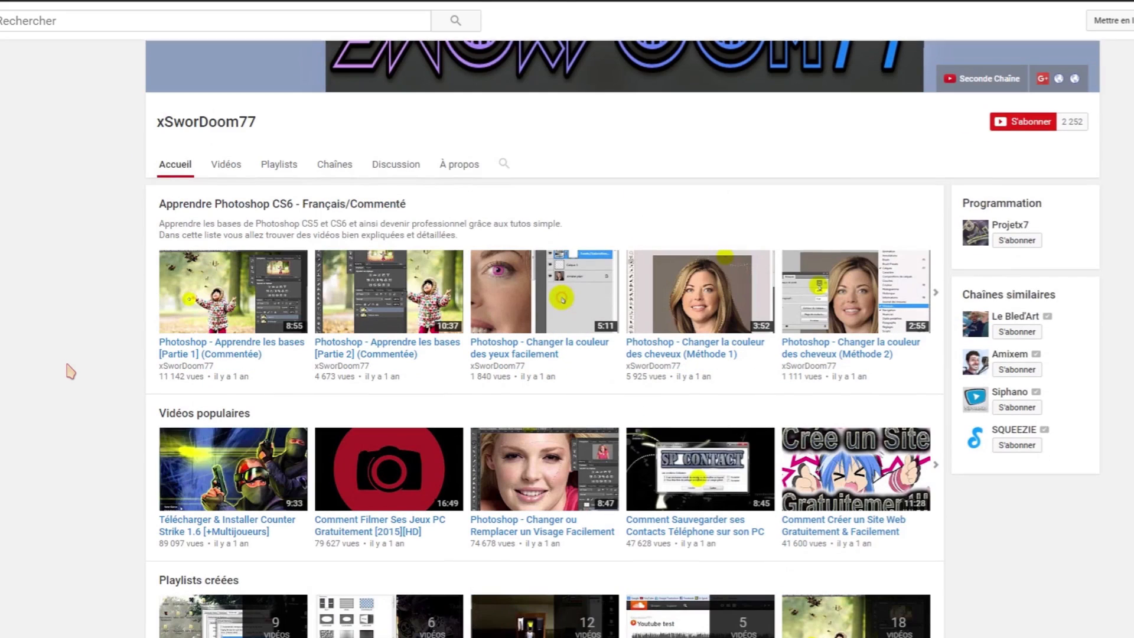
scroll(70, 371, "up", 2)
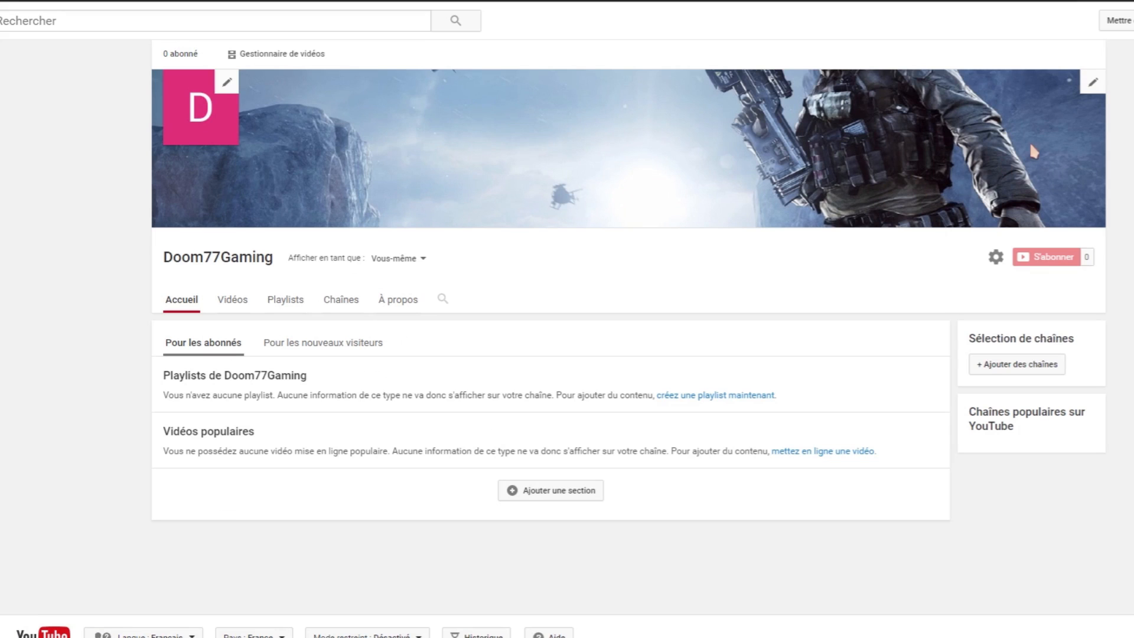
Add a custom channel link titled 'Facebook' that points to facebook.com.
left_click(1092, 85)
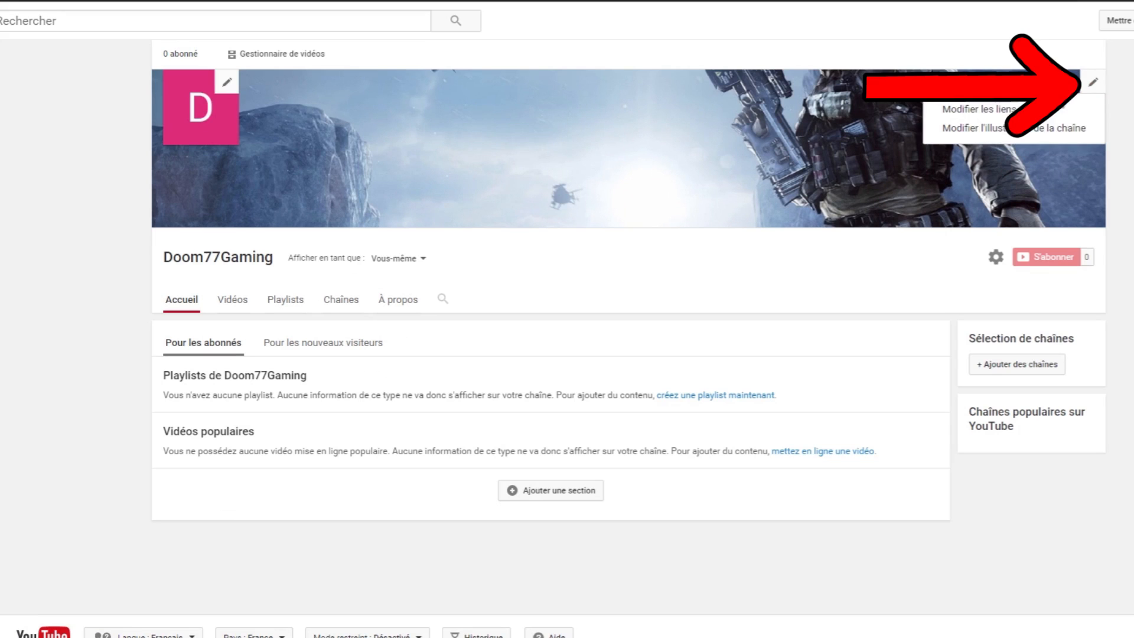
left_click(966, 112)
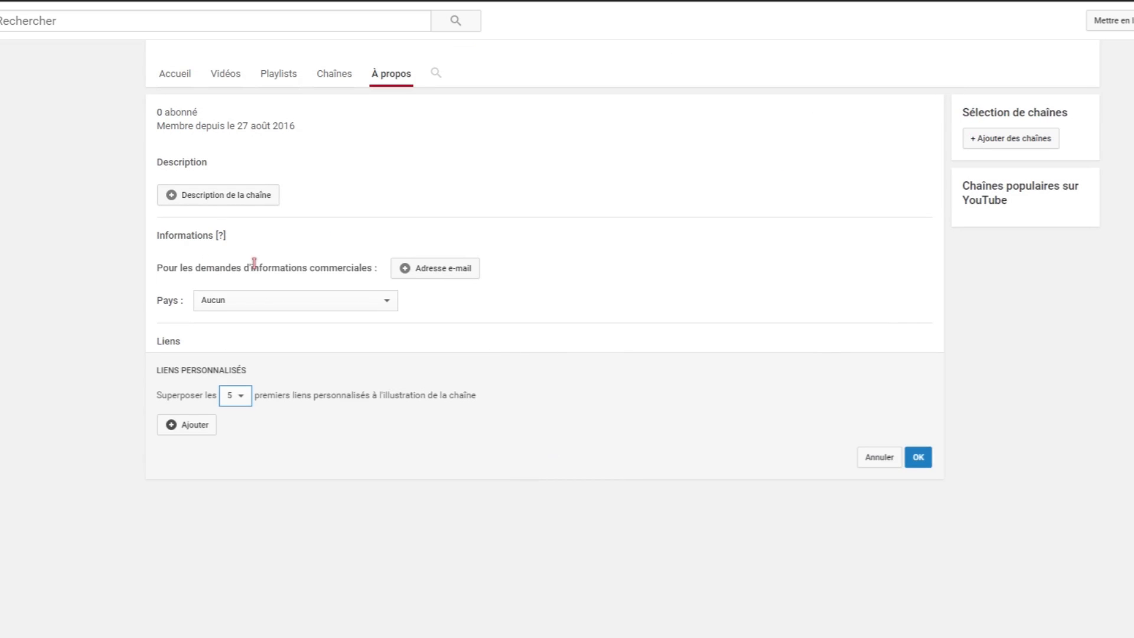
scroll(413, 245, "up", 1)
scroll(564, 261, "down", 2)
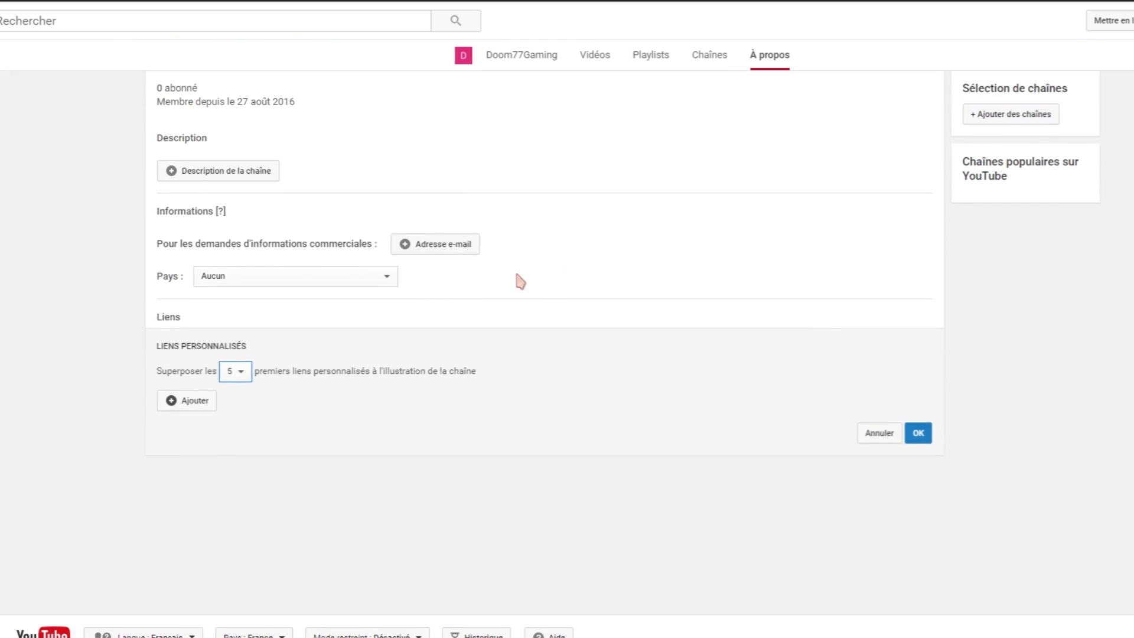
left_click(192, 407)
left_click(205, 404)
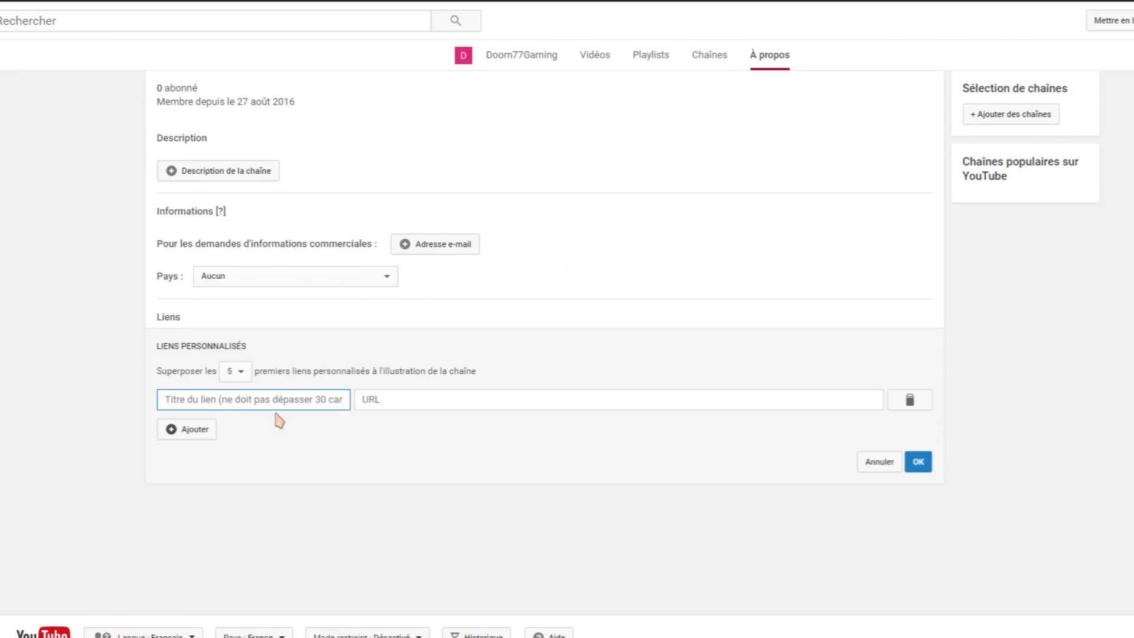
type("Facebook")
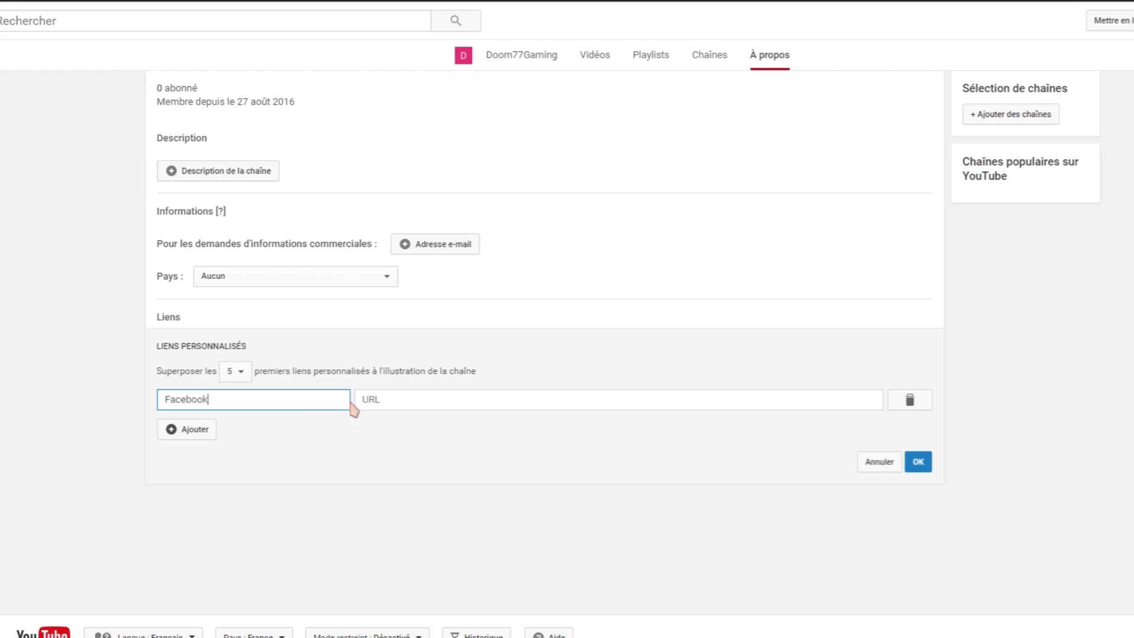
left_click(392, 401)
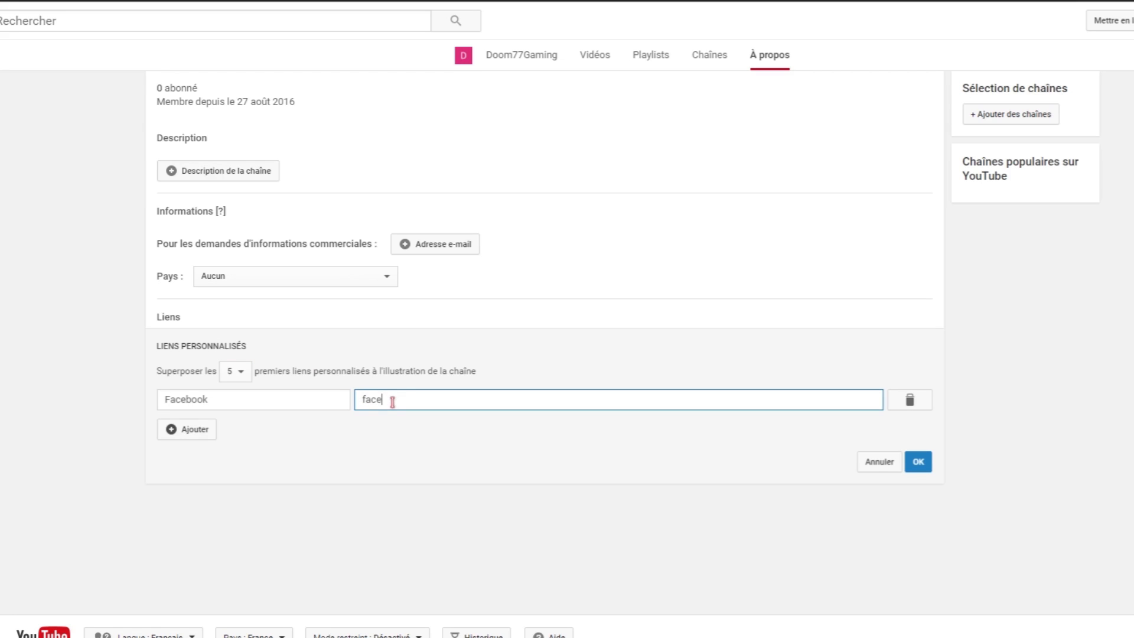
type(".com")
Remove the empty extra link row, save the custom links, and return to the channel home.
left_click(918, 461)
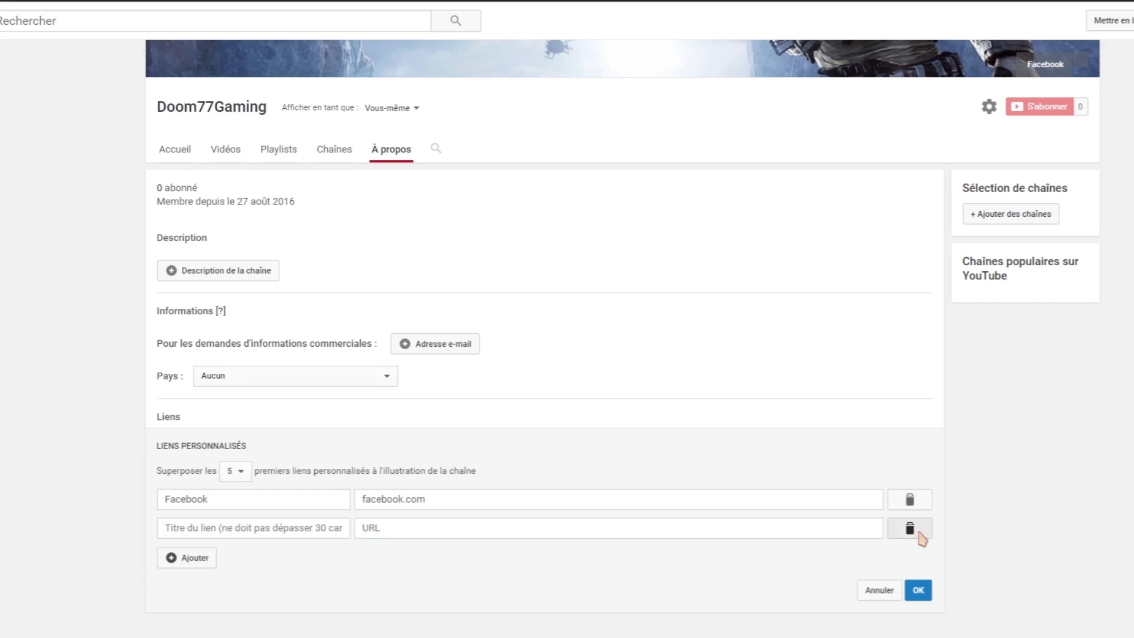
left_click(911, 531)
left_click(208, 533)
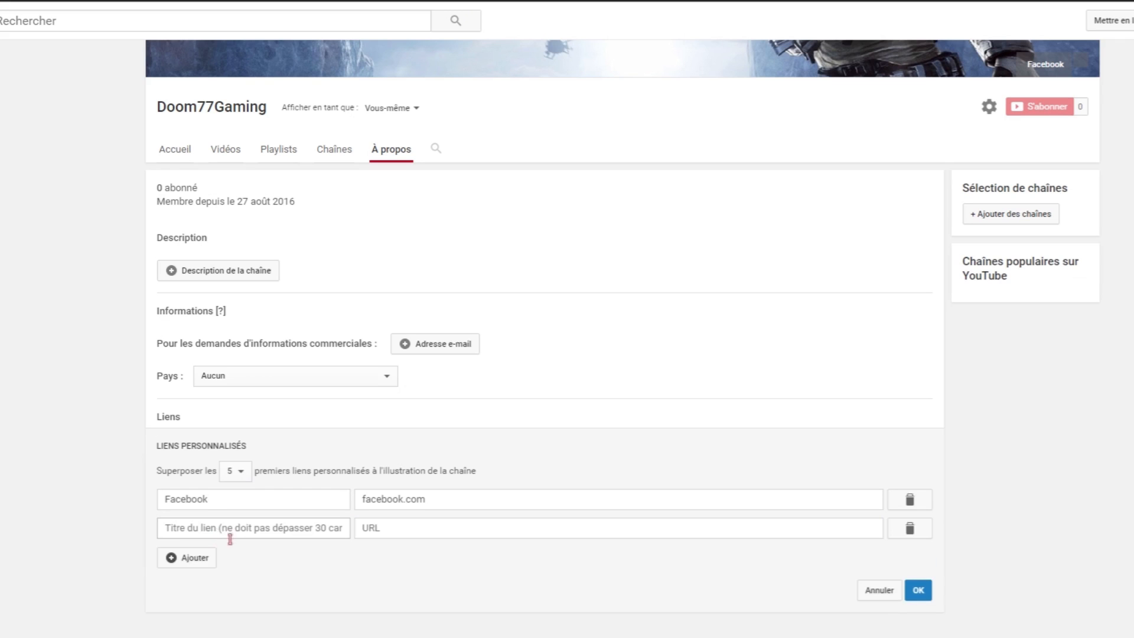
left_click(215, 531)
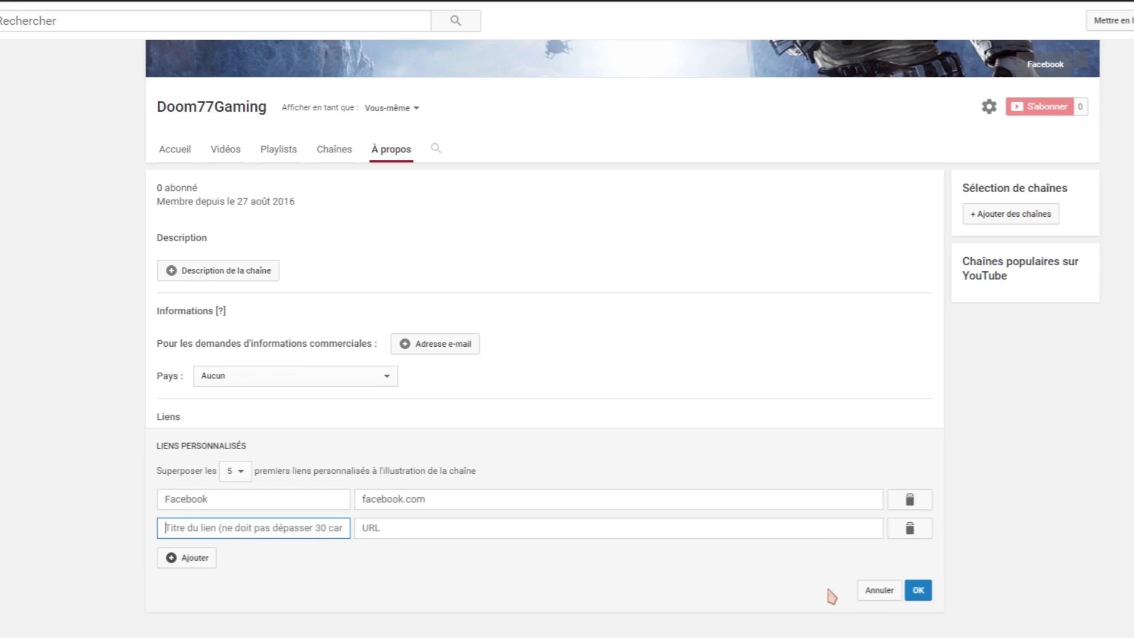
left_click(910, 527)
left_click(918, 561)
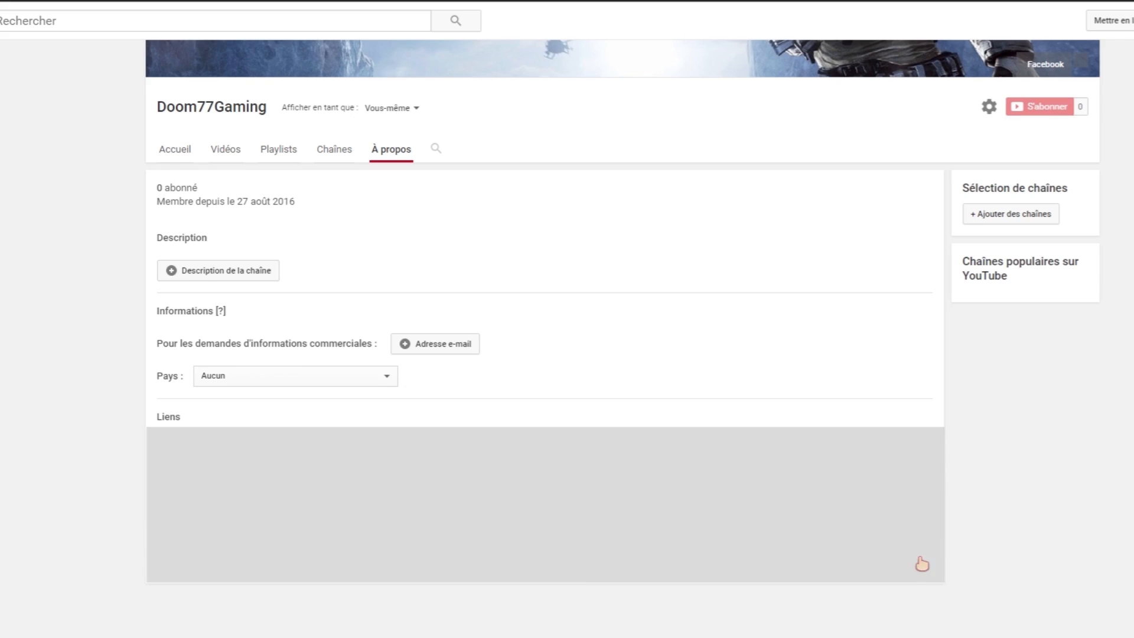
scroll(590, 425, "up", 3)
left_click(173, 300)
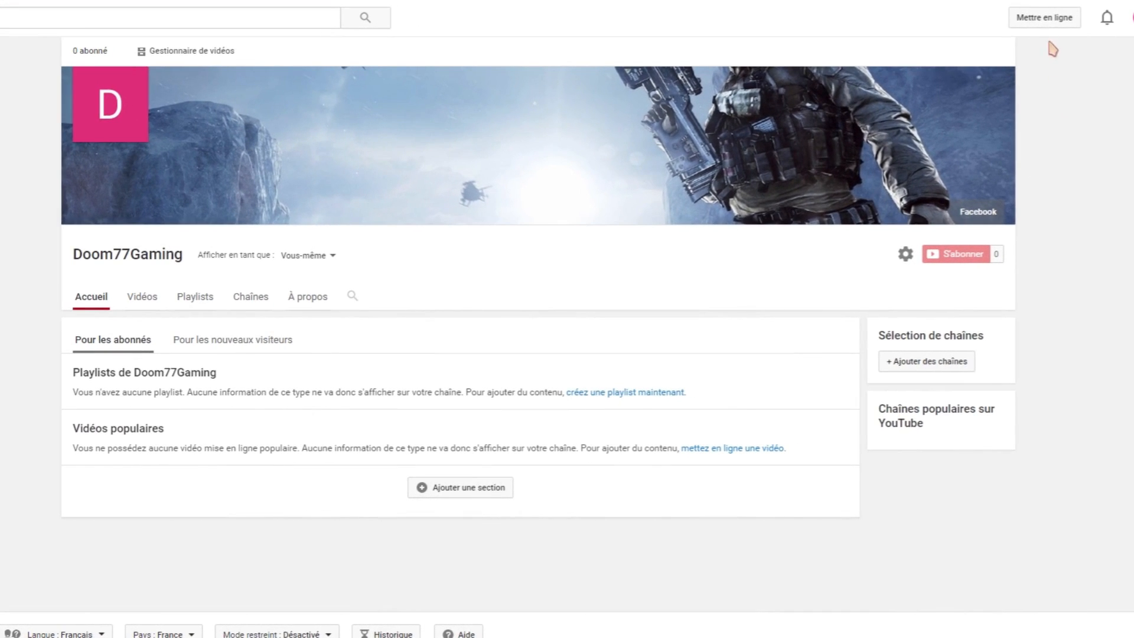
On the upload page, set the upload privacy to Privée and bring up the file chooser.
left_click(1039, 23)
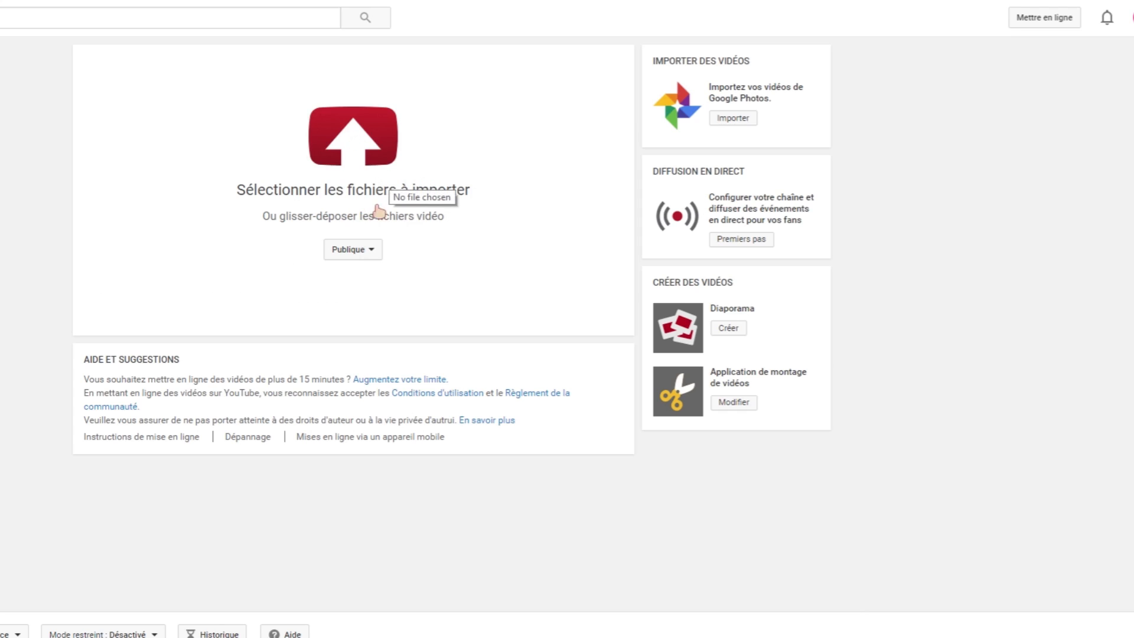
left_click(357, 254)
left_click(359, 311)
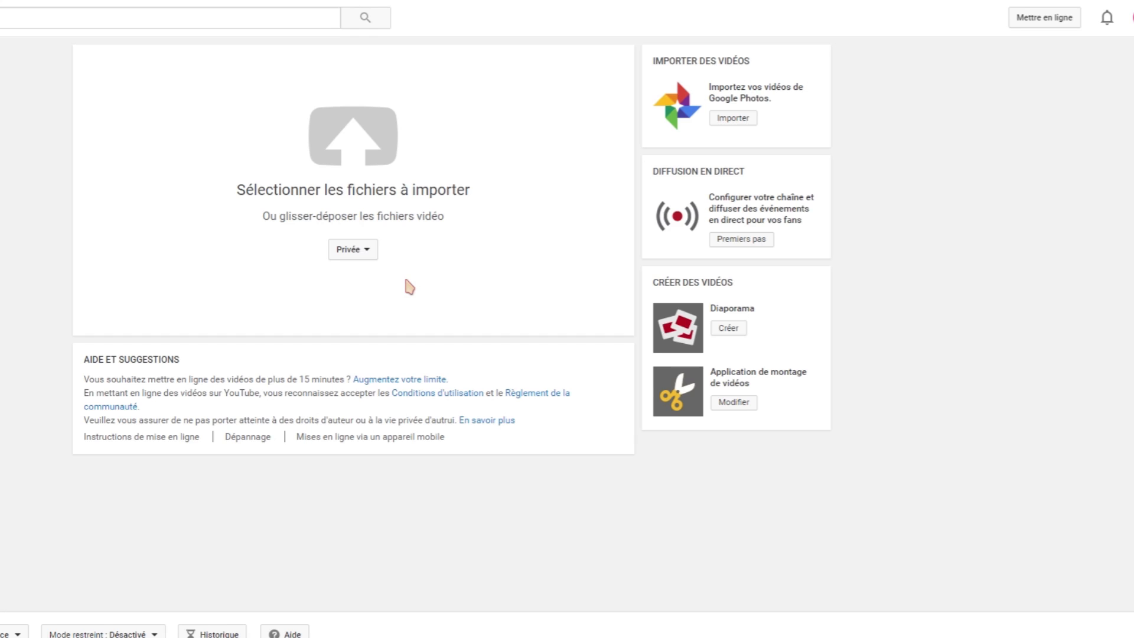
left_click(352, 250)
left_click(358, 276)
left_click(352, 250)
left_click(366, 313)
left_click(361, 133)
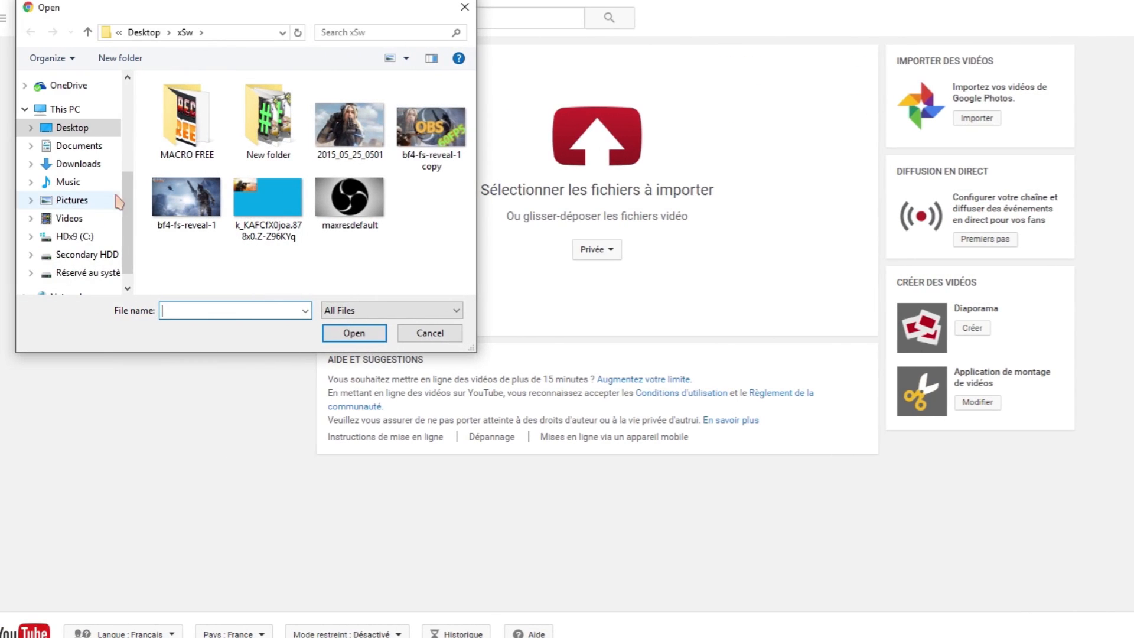
scroll(71, 177, "up", 6)
left_click(74, 169)
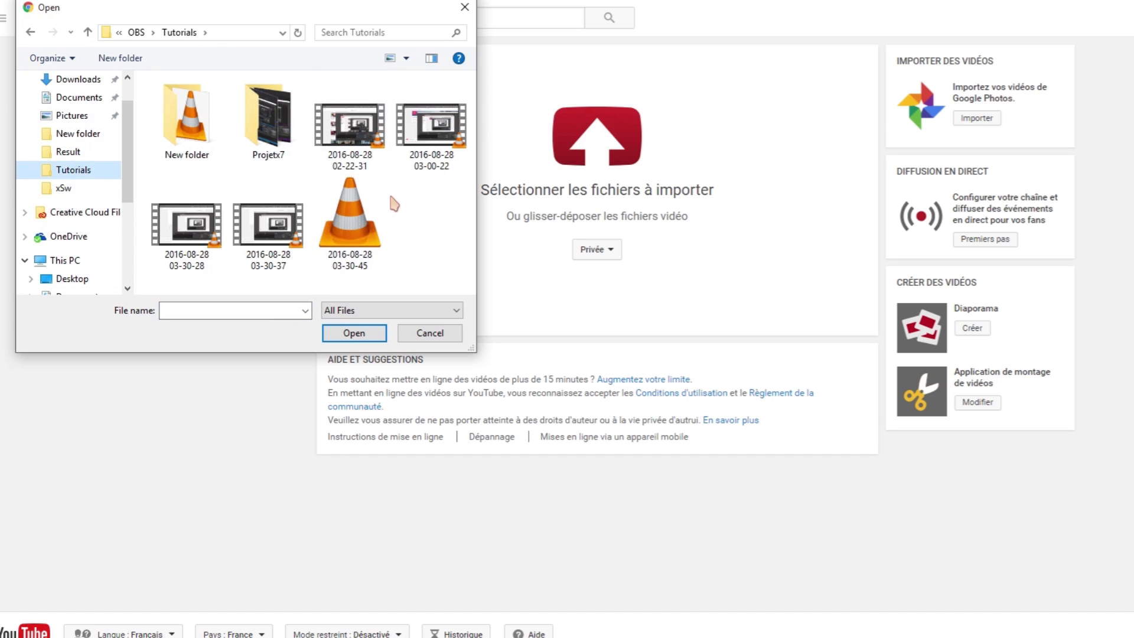
right_click(291, 247)
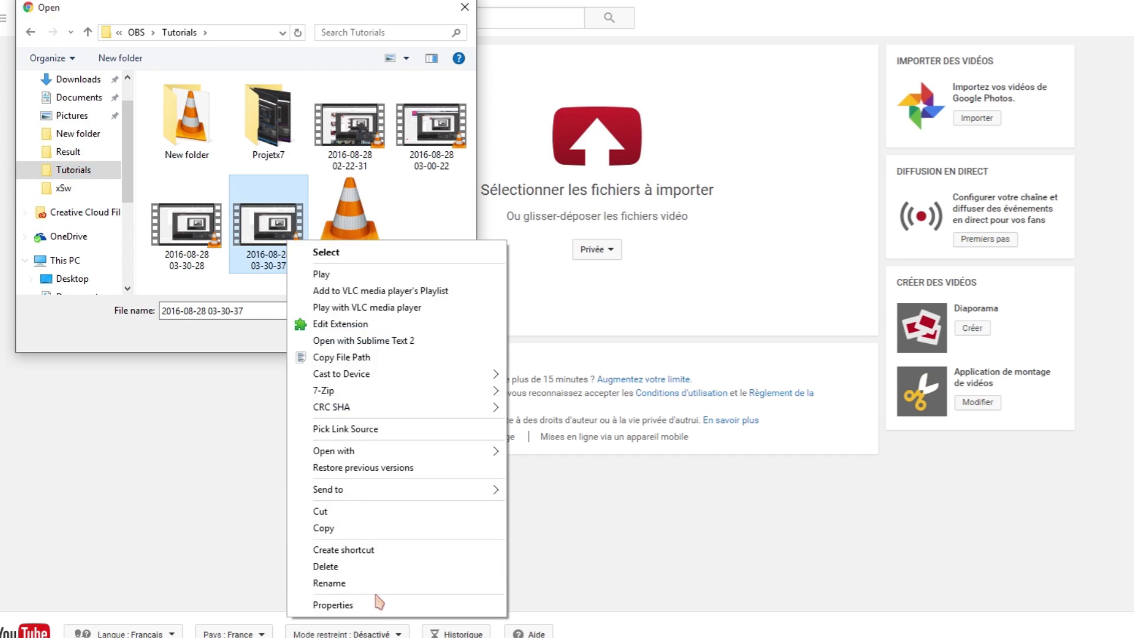
left_click(376, 603)
left_click(396, 281)
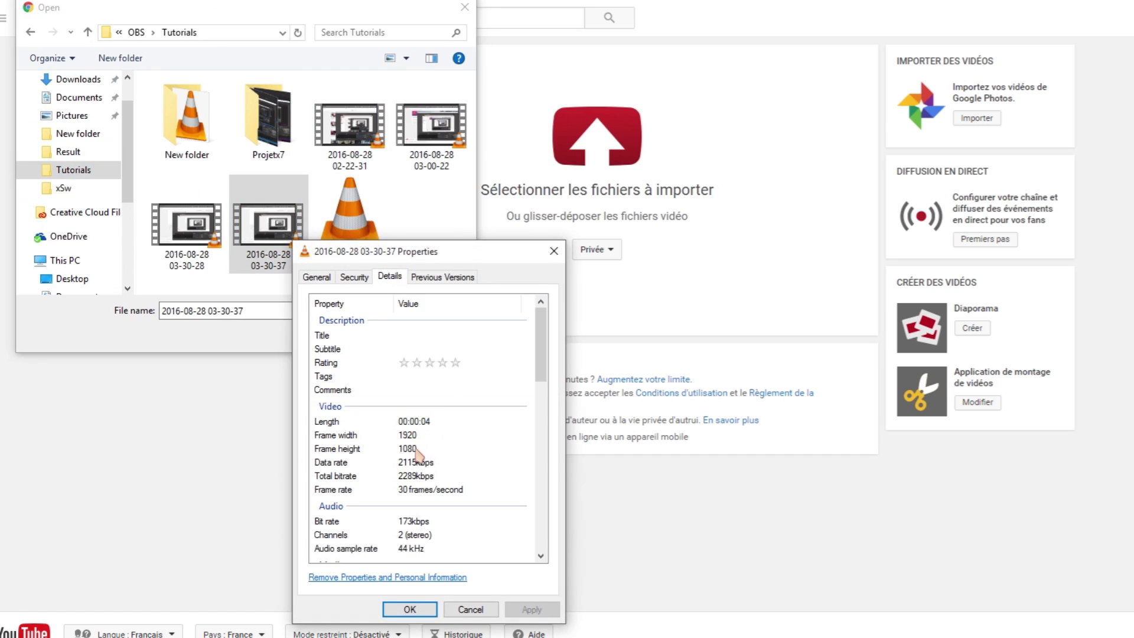
left_click(554, 250)
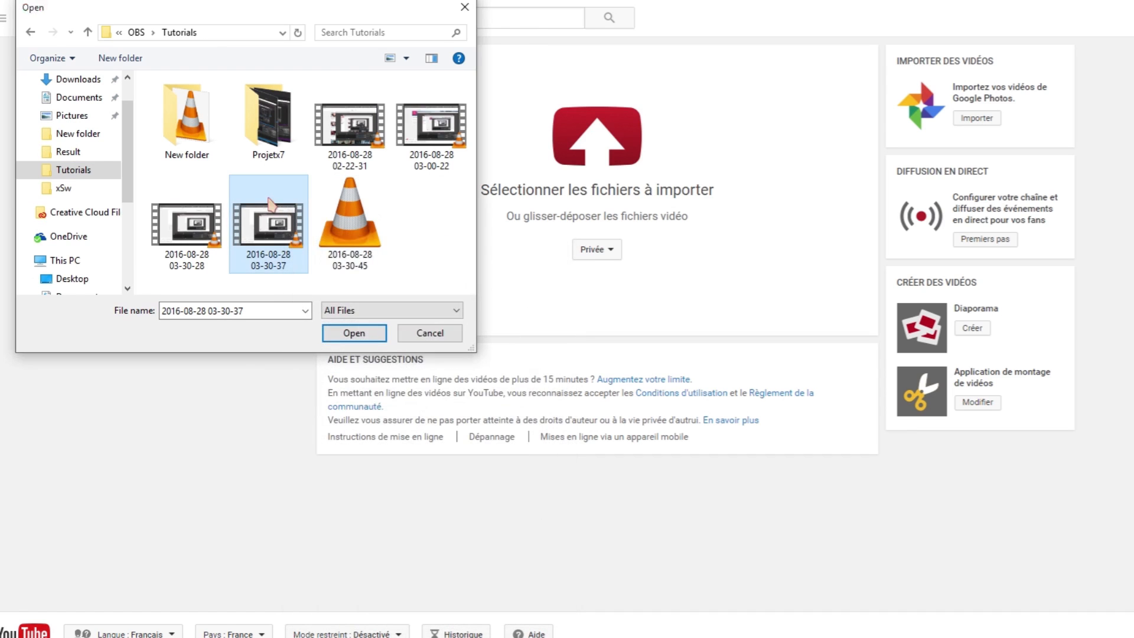
double_click(272, 204)
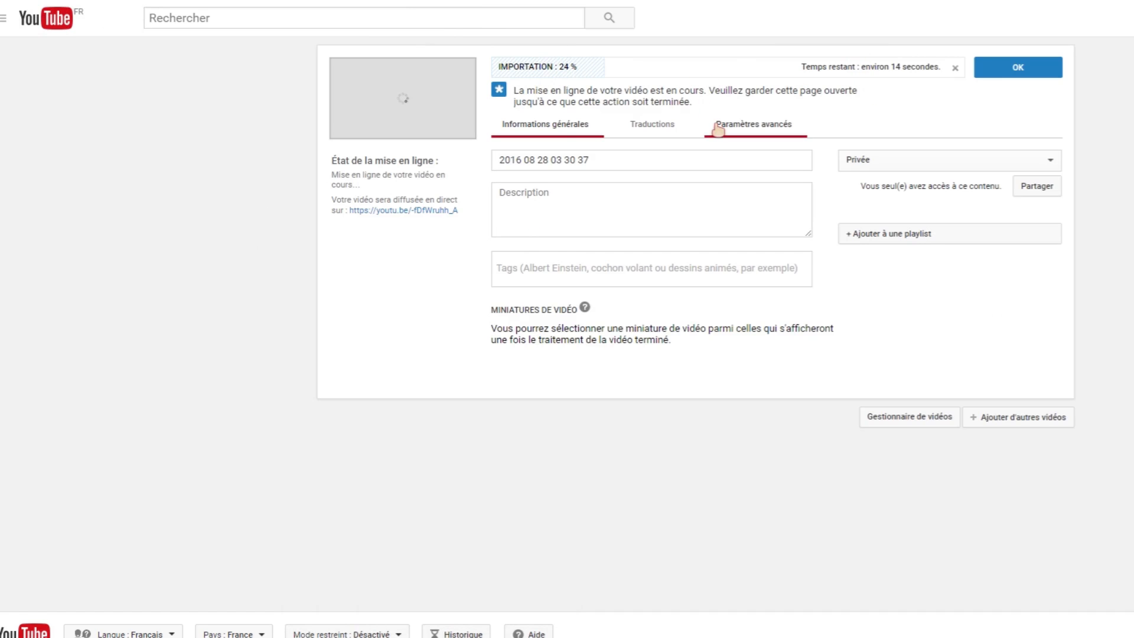
Set the video title to 'Super titre' and the description to 'Salut tout le monde'.
left_click_drag(808, 235, 825, 311)
left_click(668, 164)
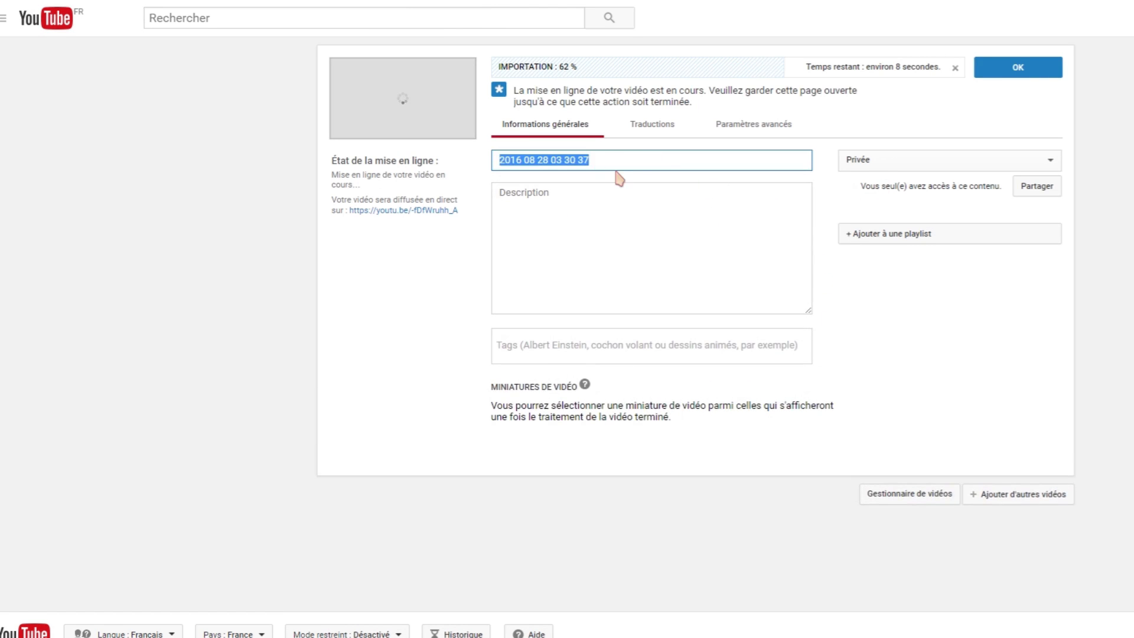
type("Super titre")
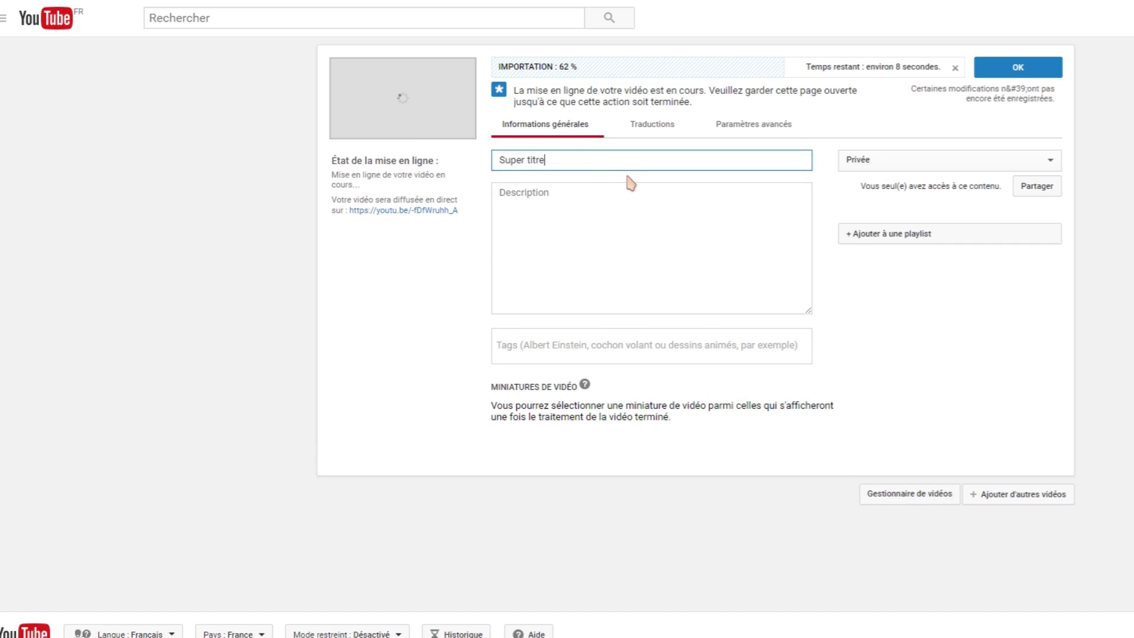
left_click(610, 211)
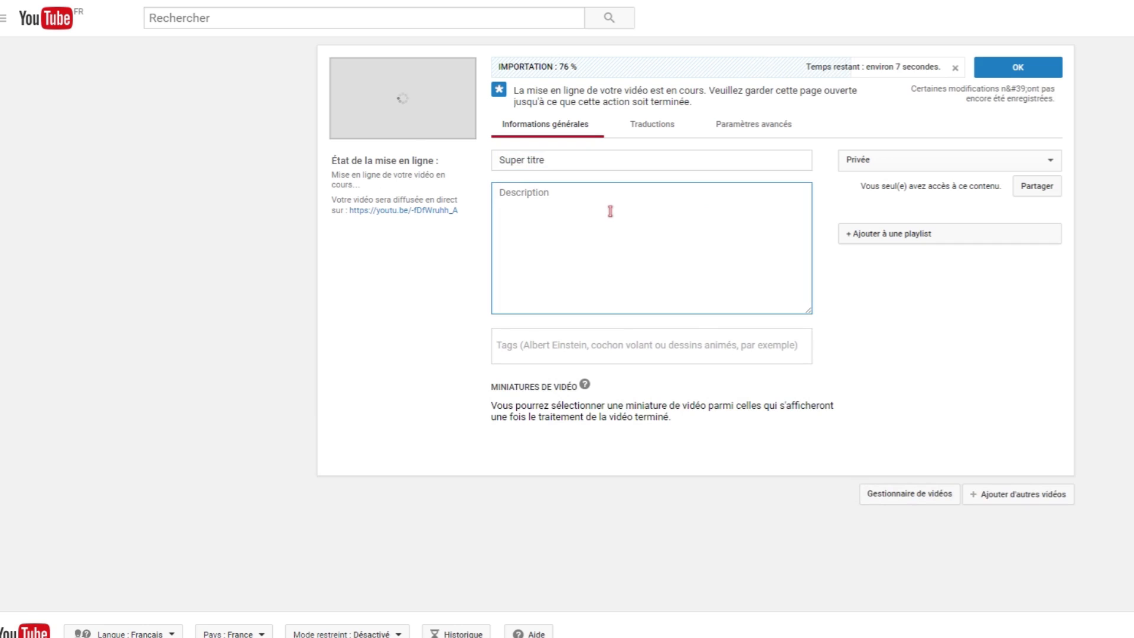
type("Salut tout le monde")
Add the tags jeux, jeux video, battlefield 4, jeux en ligne and gaming.
left_click(558, 341)
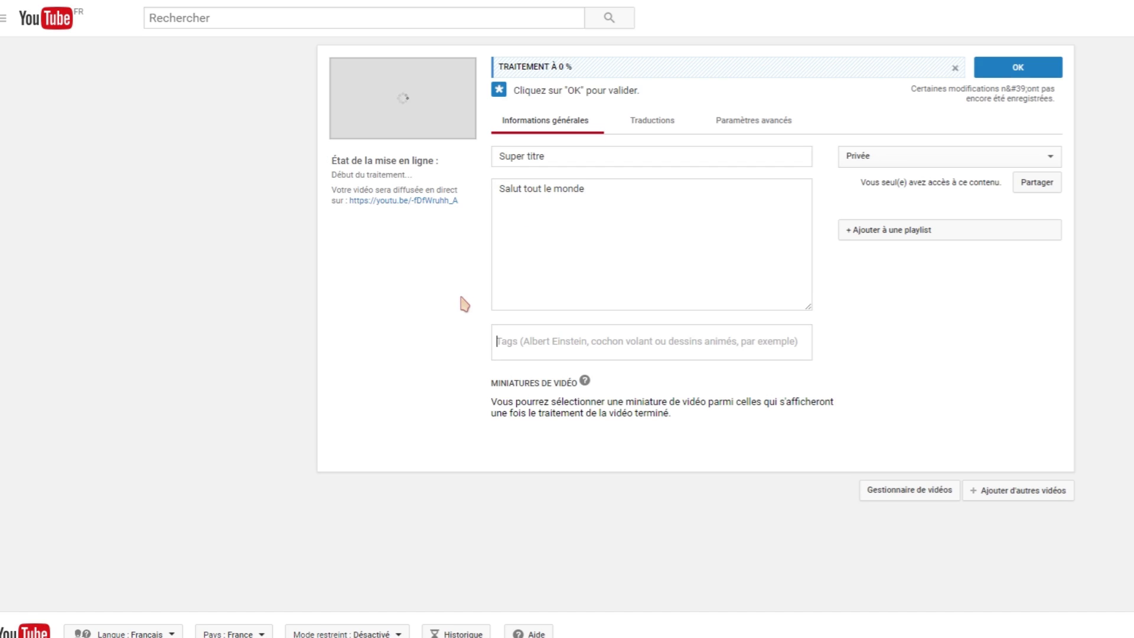
left_click(547, 341)
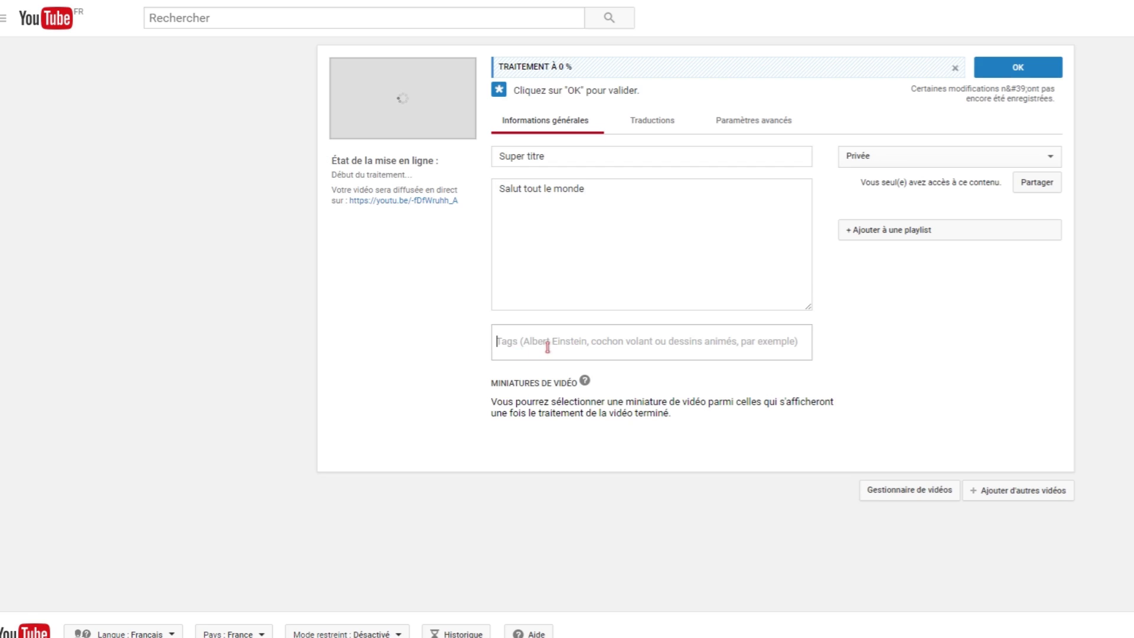
type("jeux")
key("Return")
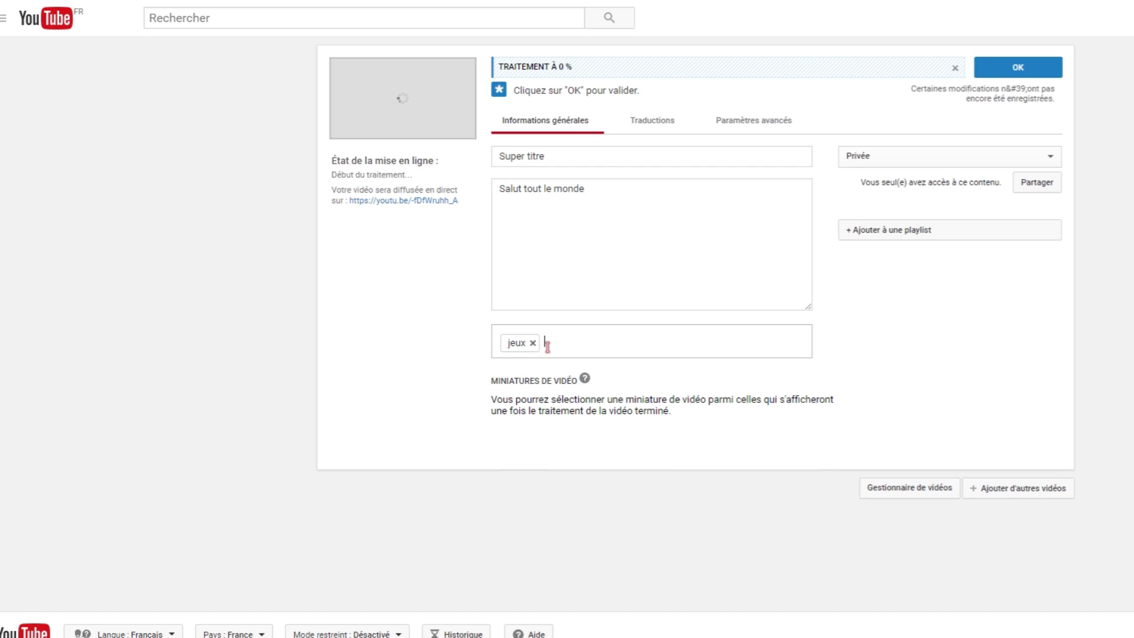
type("je")
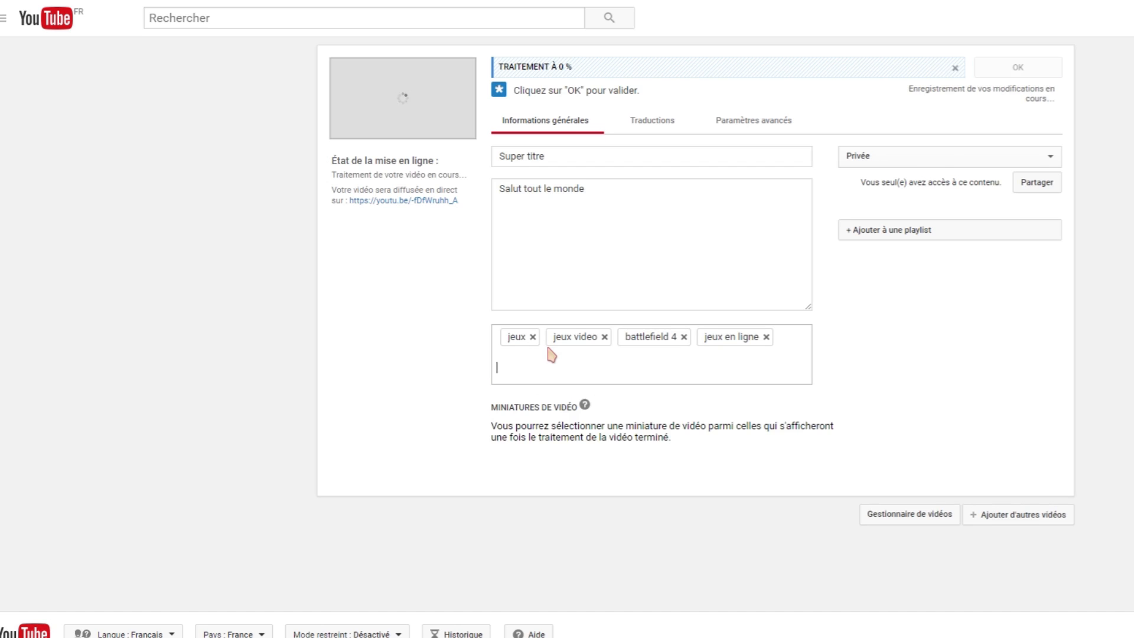
type("gaming")
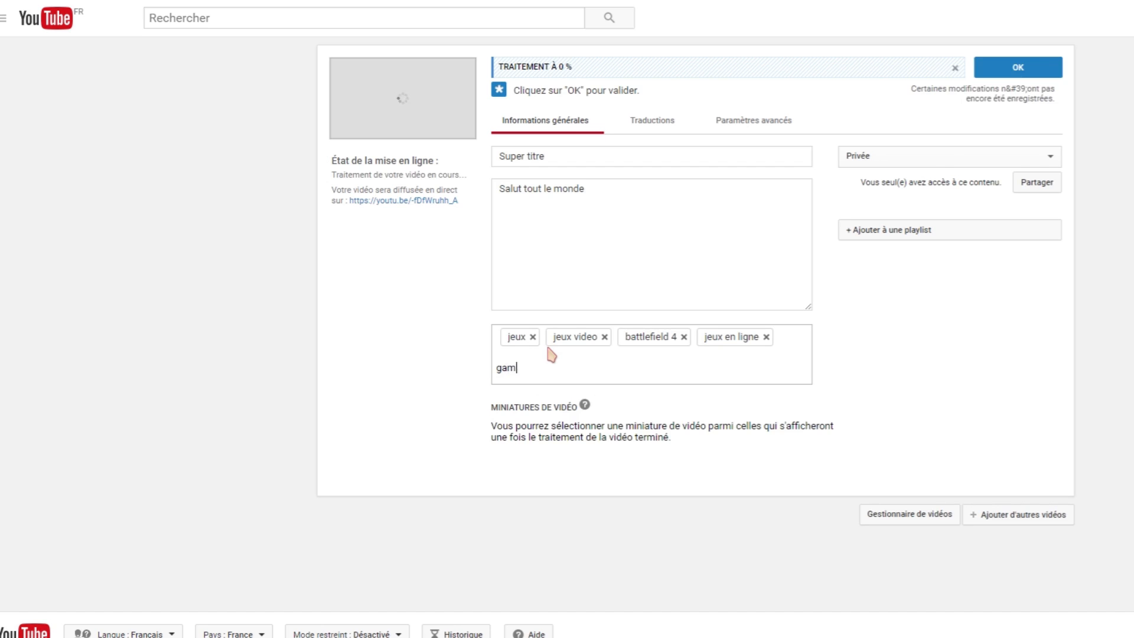
key("Return")
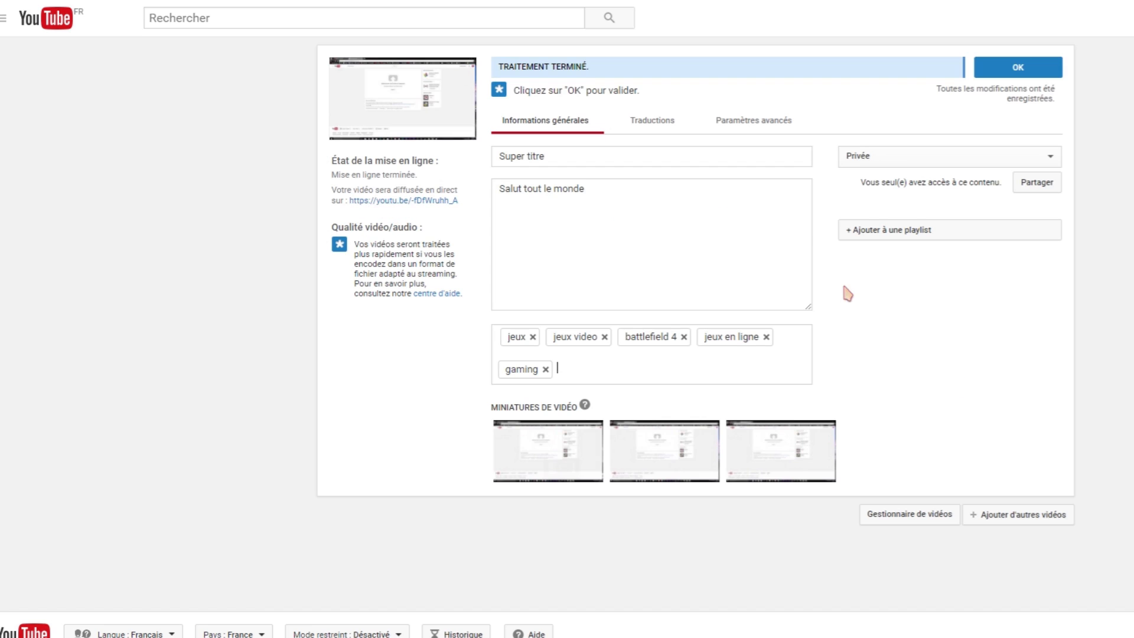
Show the '+ Ajouter à une playlist' dropdown listing the channel's playlists.
left_click(856, 235)
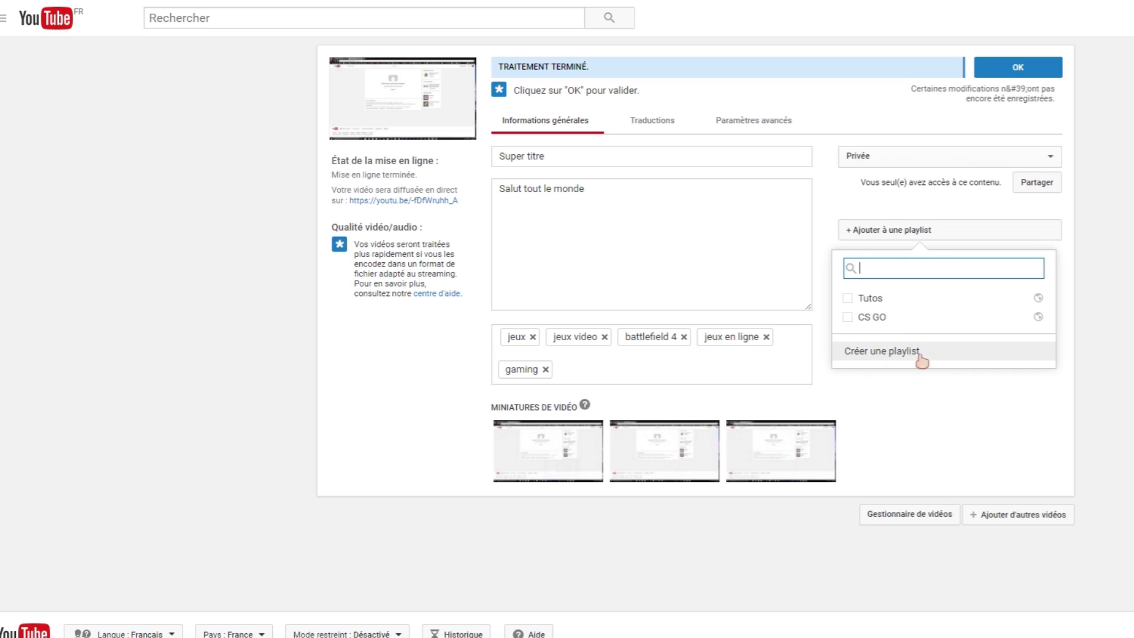
Add the video to the Tutos playlist, finish the upload, and go to the channel's video manager.
left_click(915, 304)
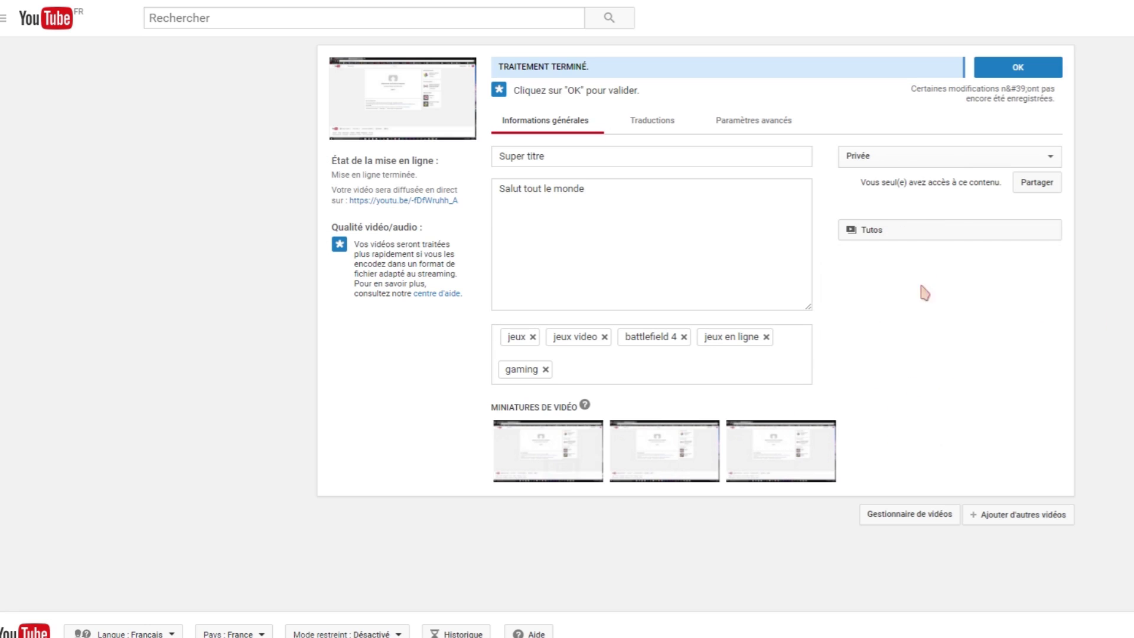
left_click(1014, 70)
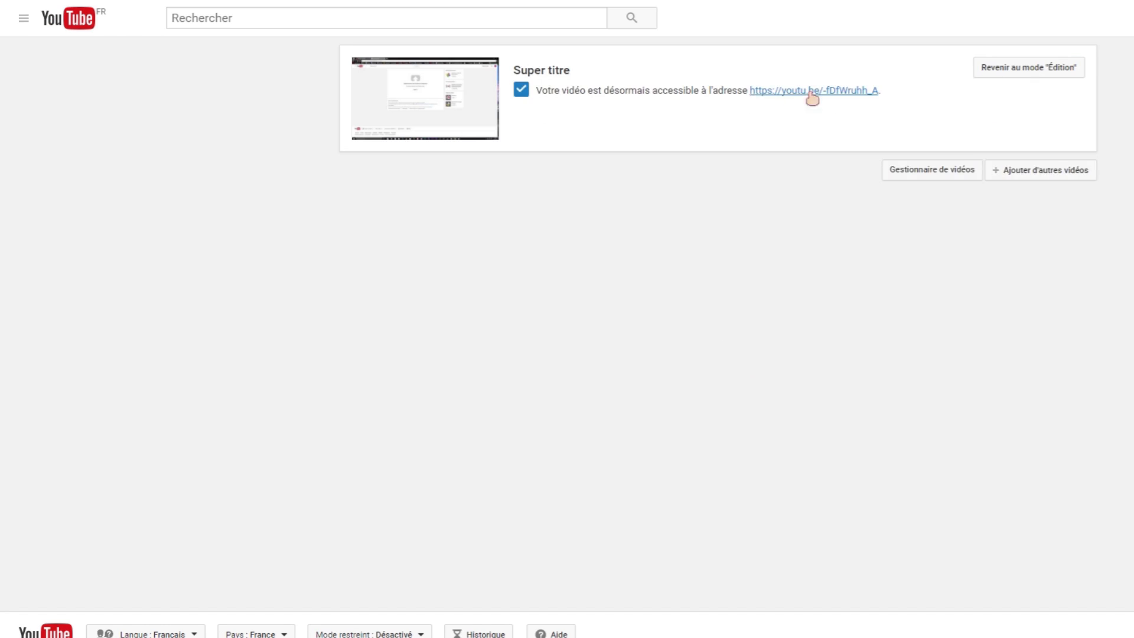
left_click(24, 18)
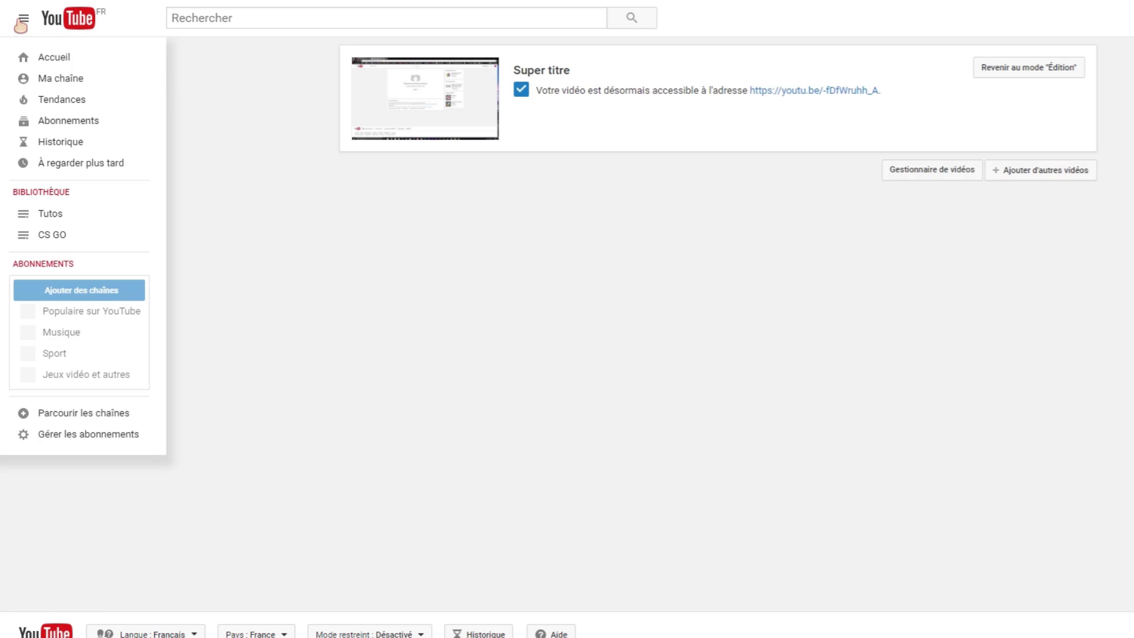
left_click(42, 78)
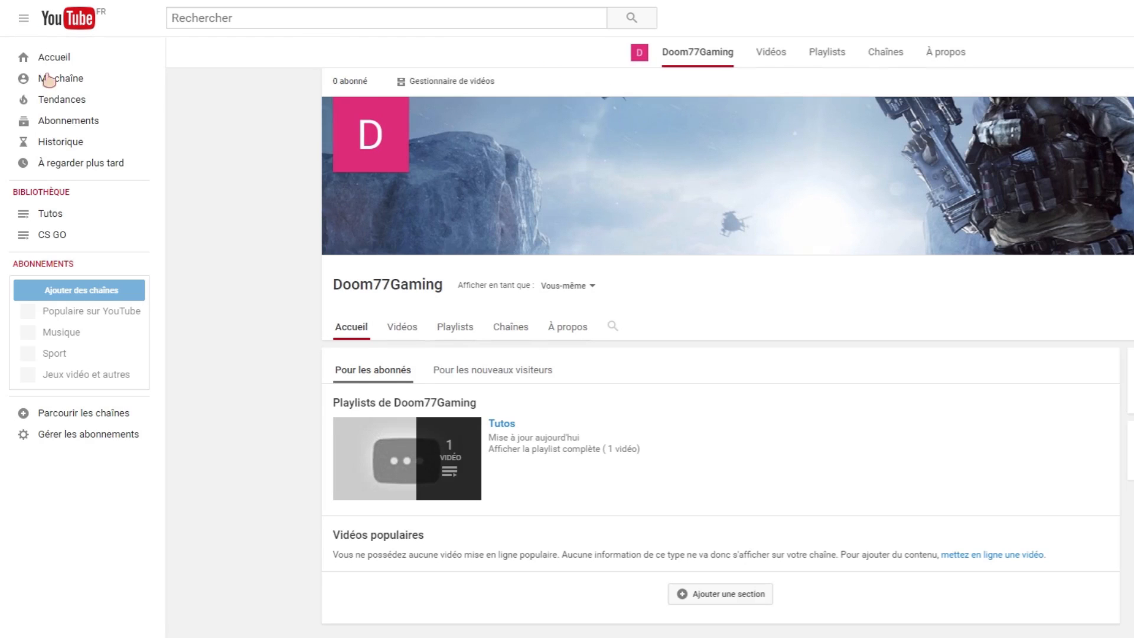
left_click(393, 297)
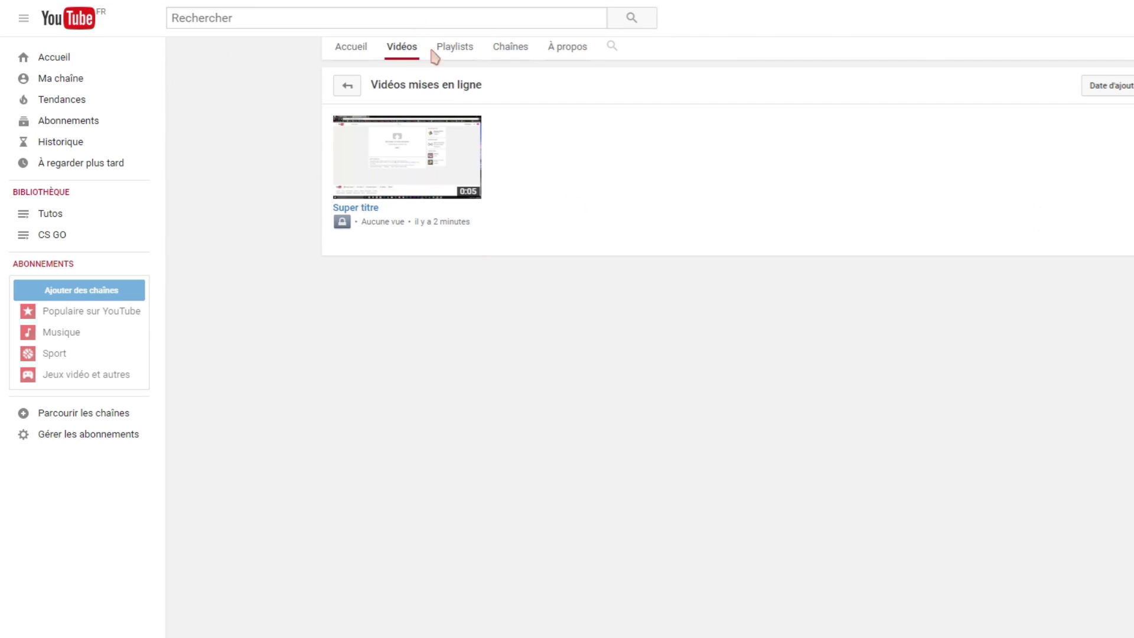
scroll(429, 50, "up", 4)
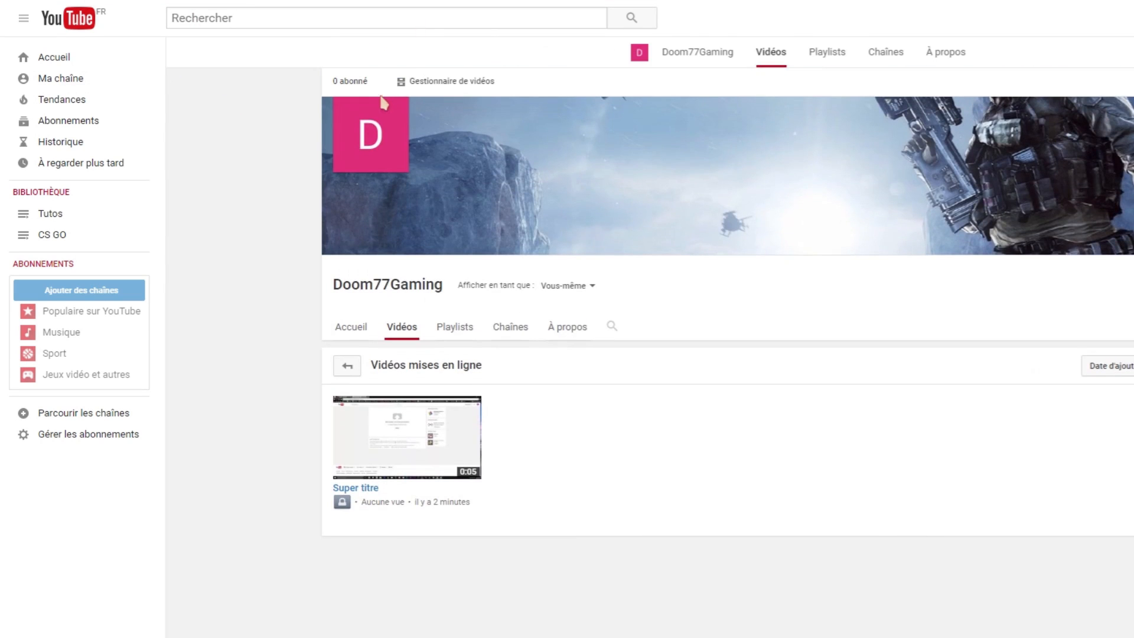
left_click(451, 81)
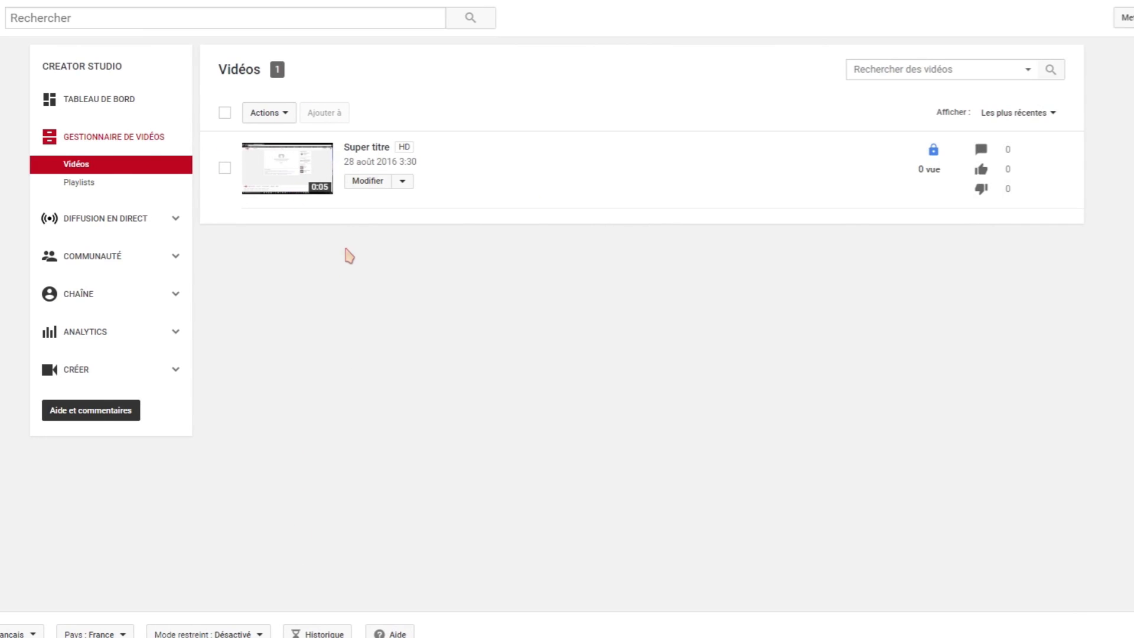
Change Super titre's privacy to Publique on its edit page and publish the change.
left_click(362, 181)
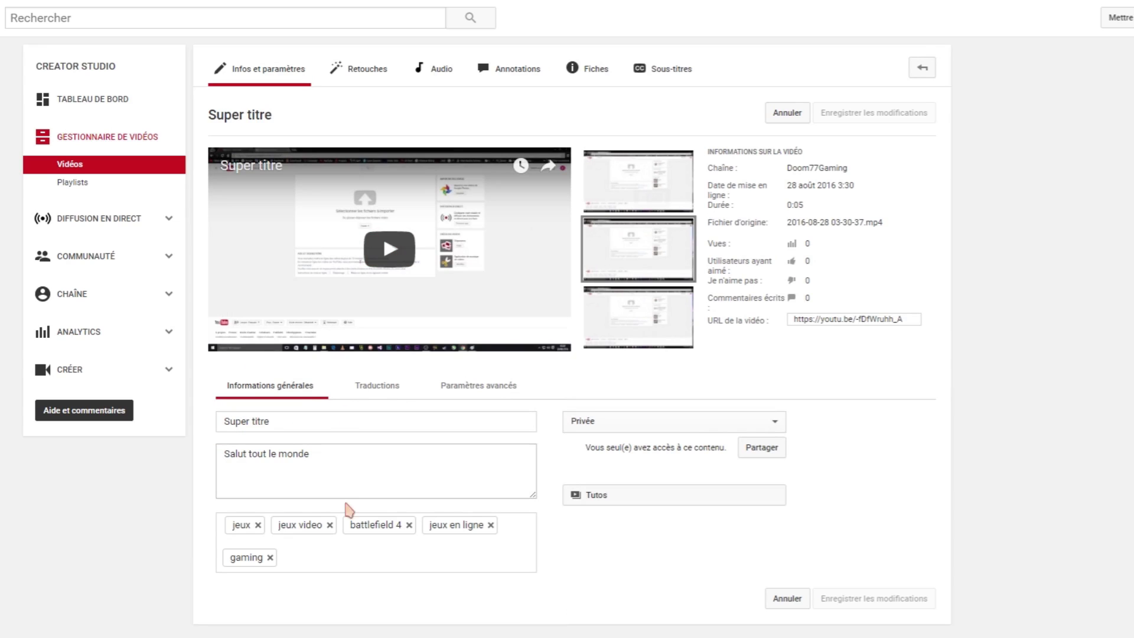
left_click(590, 426)
left_click(856, 406)
left_click(649, 426)
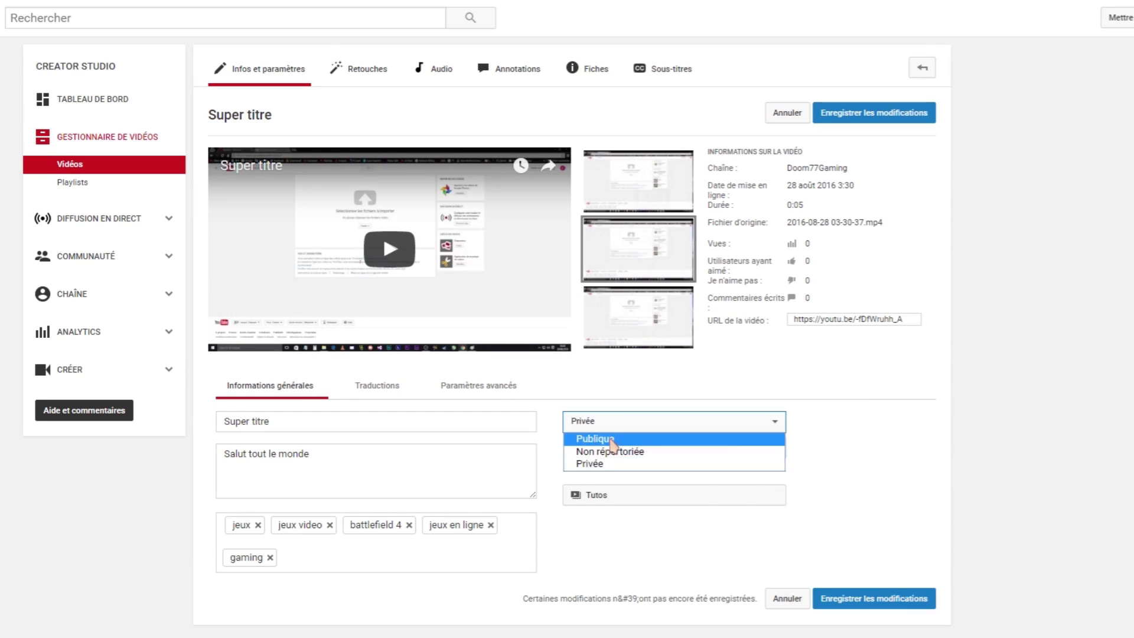
left_click(597, 438)
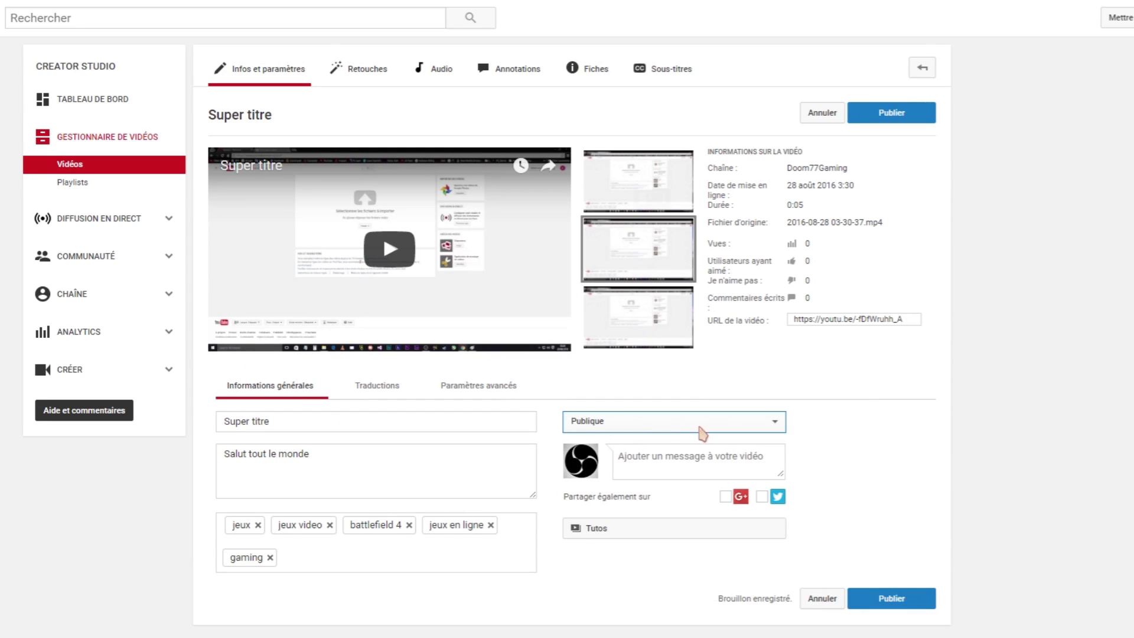
left_click(893, 118)
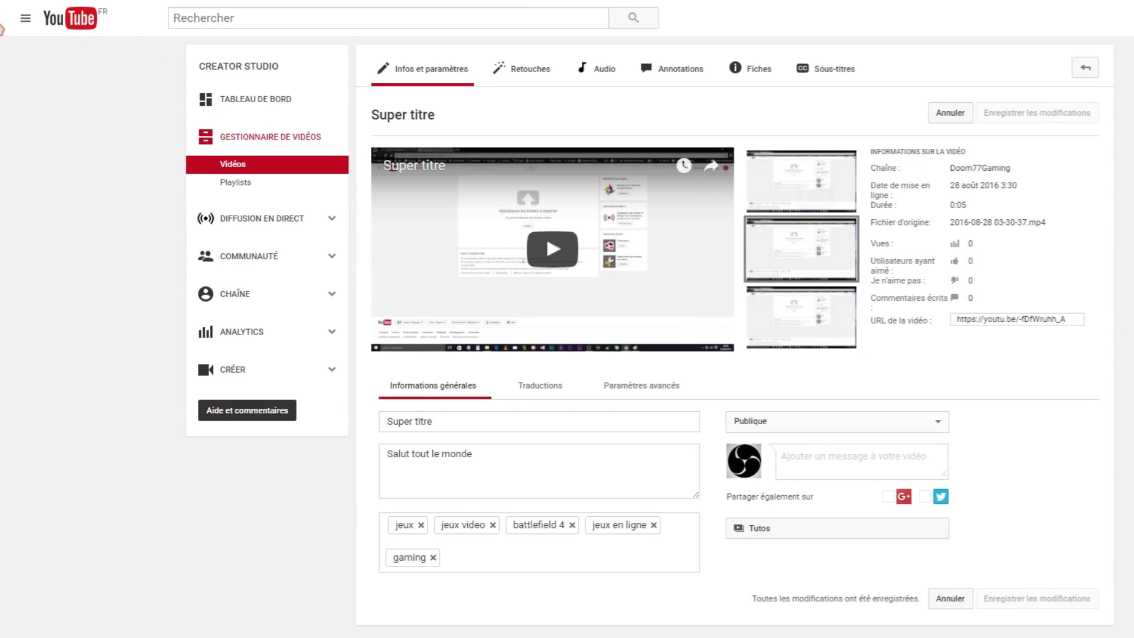
left_click(20, 20)
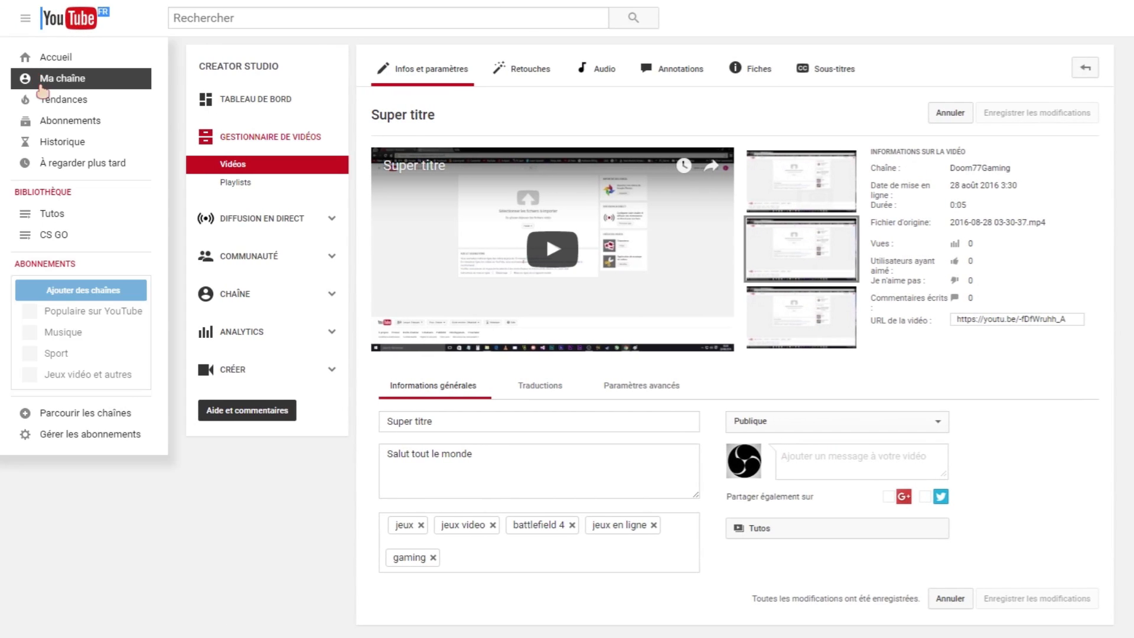
Browse to the Doom77Gaming channel's playlists and look into the Tutos playlist.
left_click(42, 87)
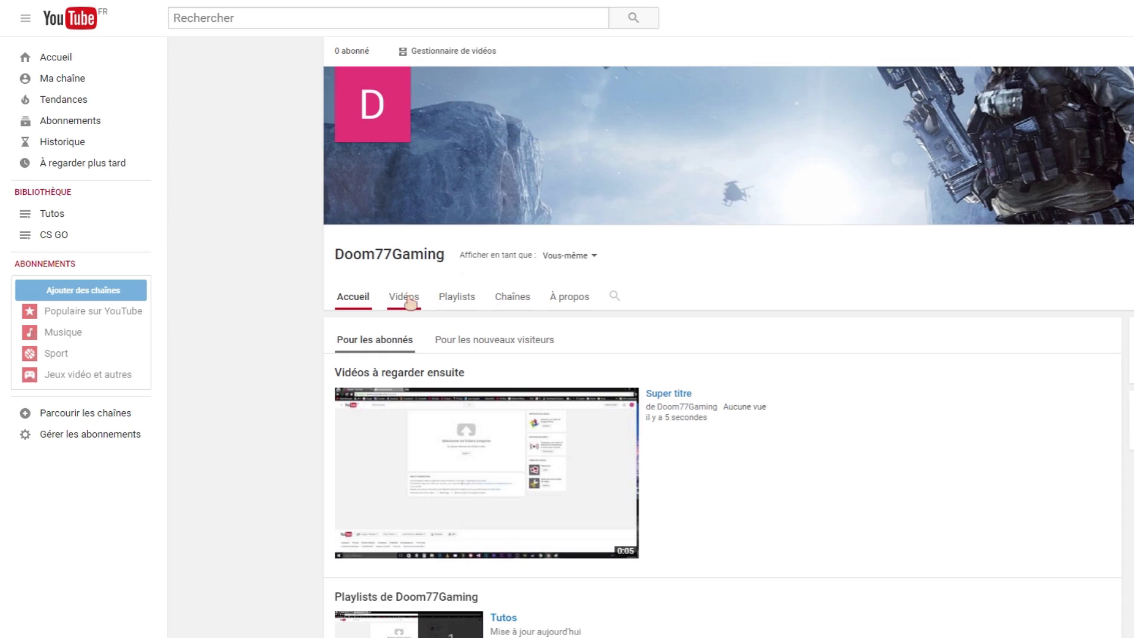
left_click(405, 298)
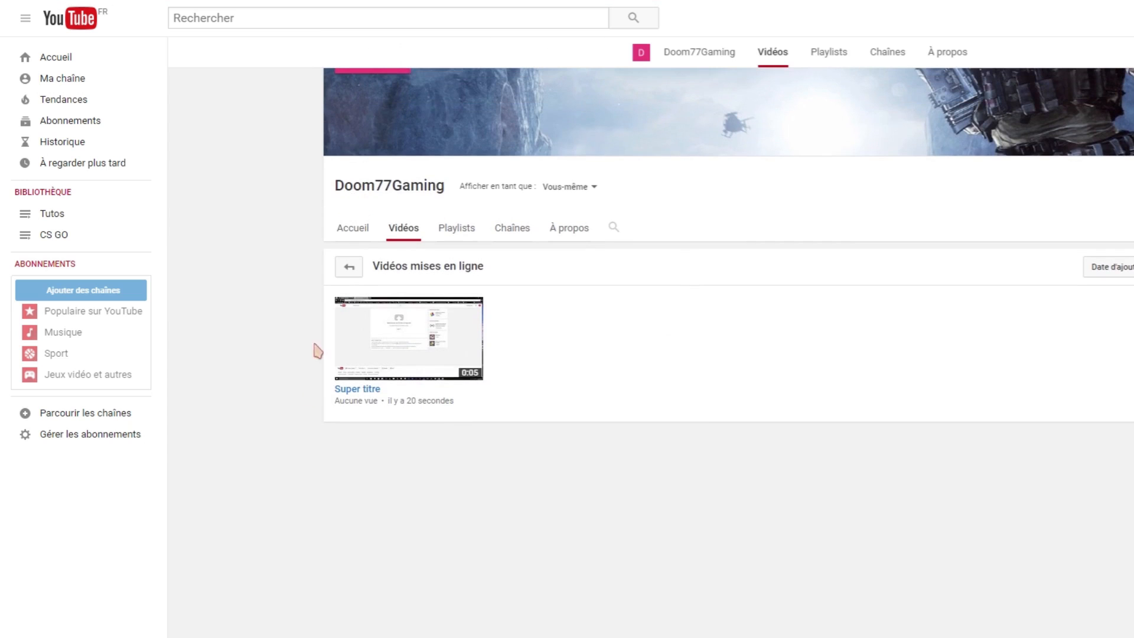
left_click(460, 230)
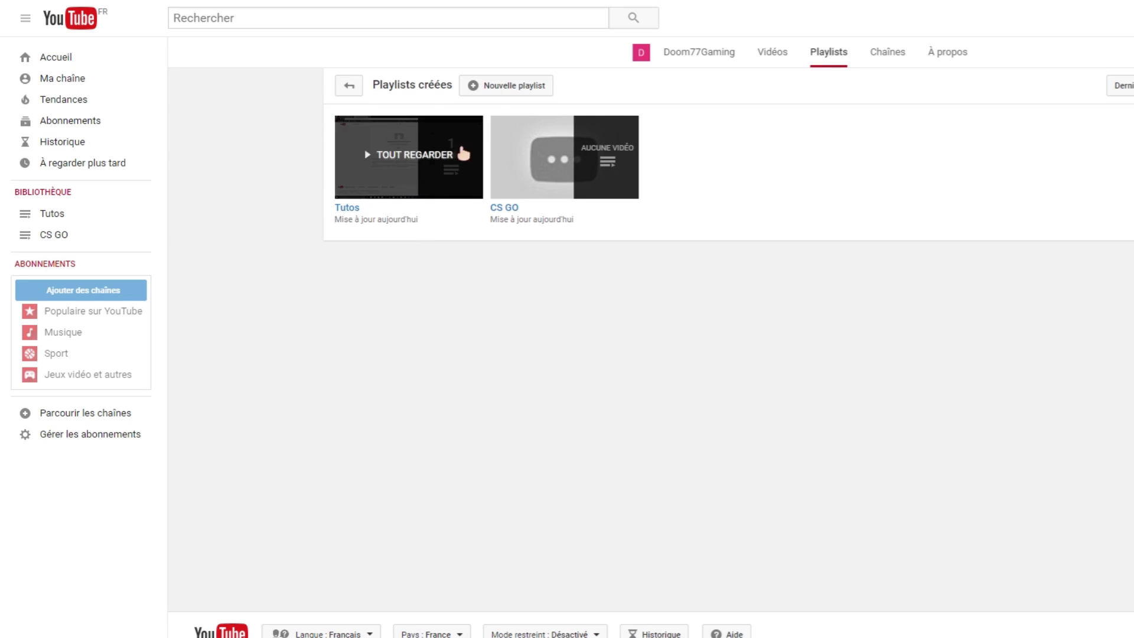
left_click(347, 208)
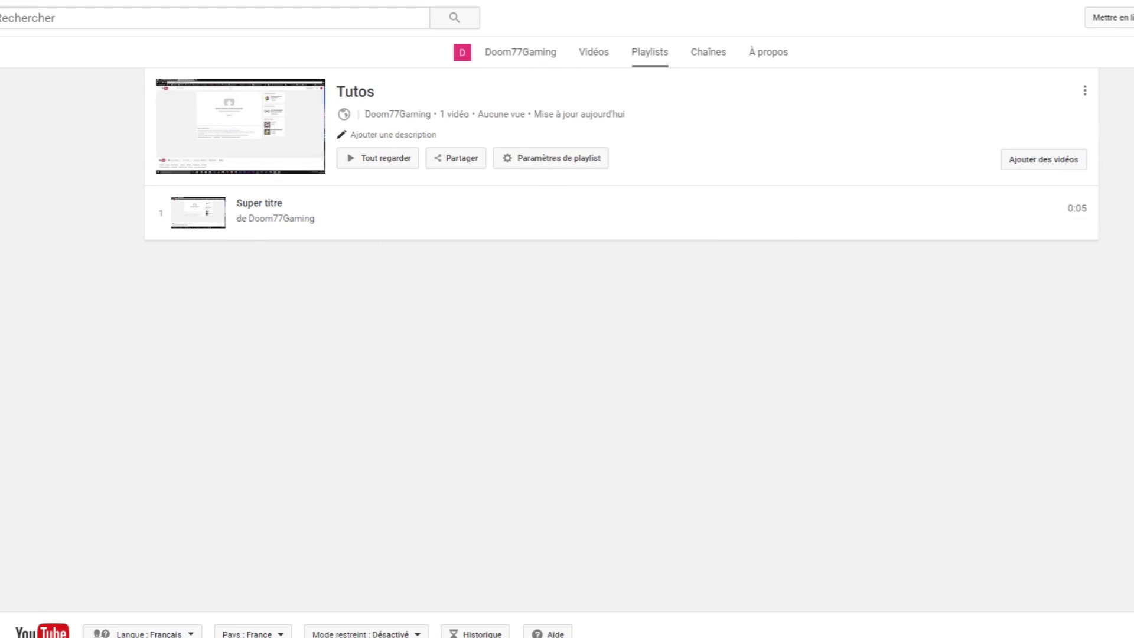
key("alt+Left")
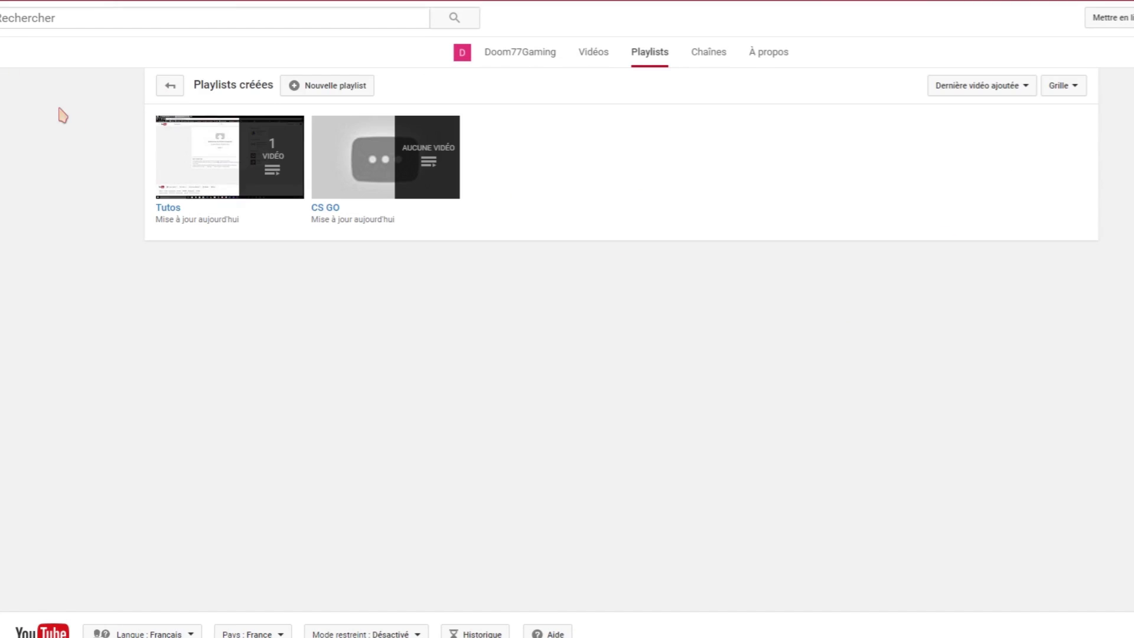
Add Super titre from the channel's own YouTube videos to the CS GO playlist.
left_click(325, 209)
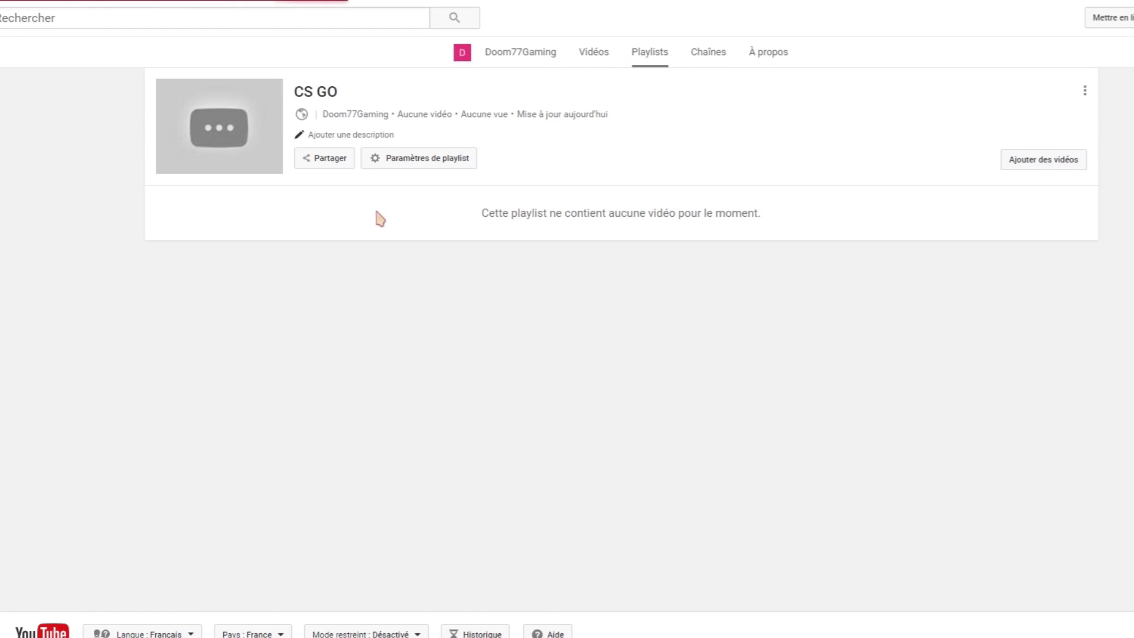
left_click(1031, 164)
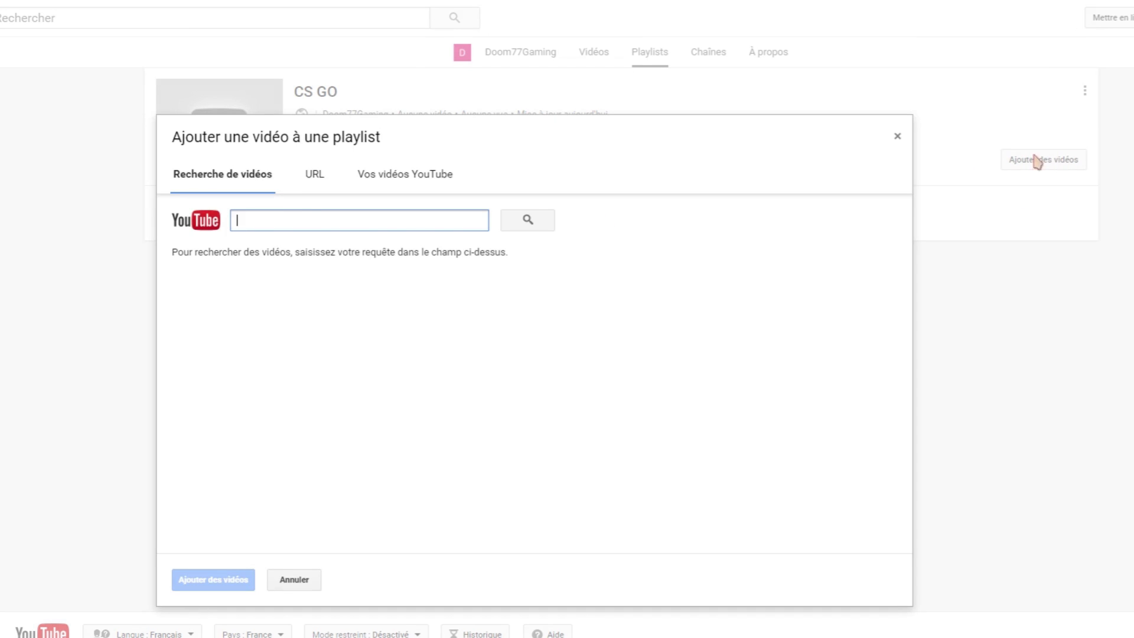
left_click(400, 172)
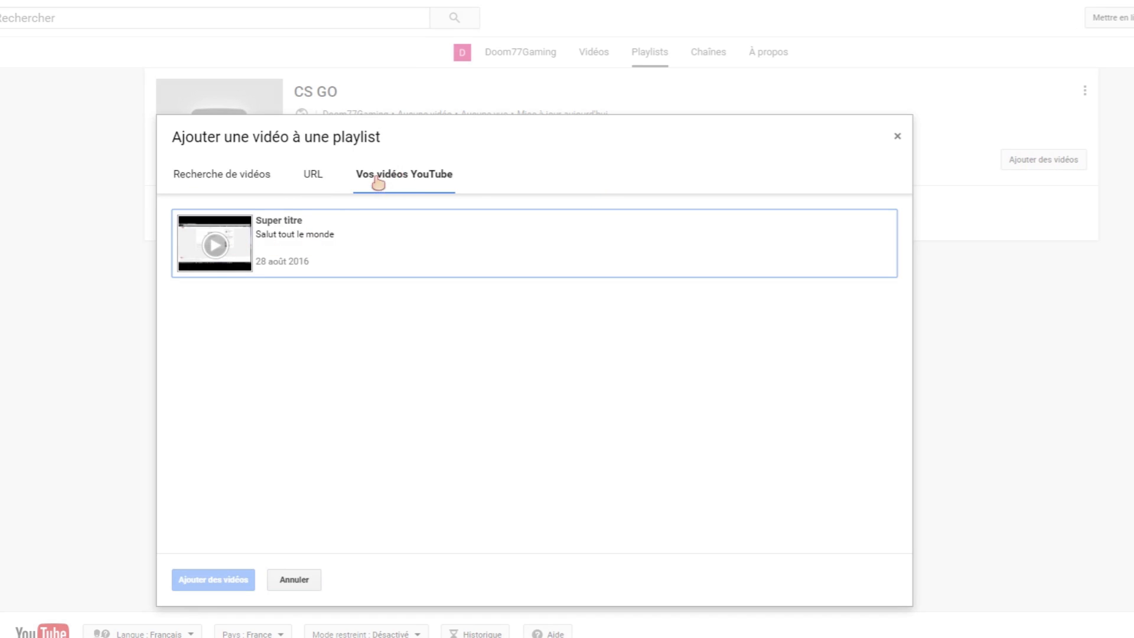
left_click(258, 235)
left_click(239, 588)
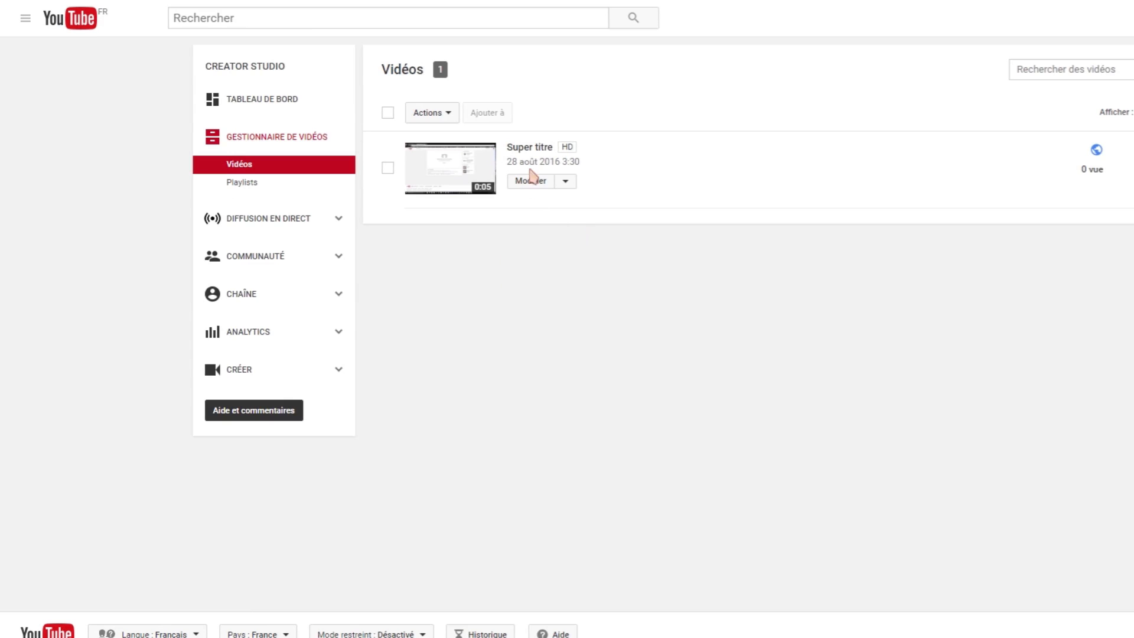
Go through the channel's video manager to the Annotations tab of Super titre.
left_click(25, 18)
left_click(53, 82)
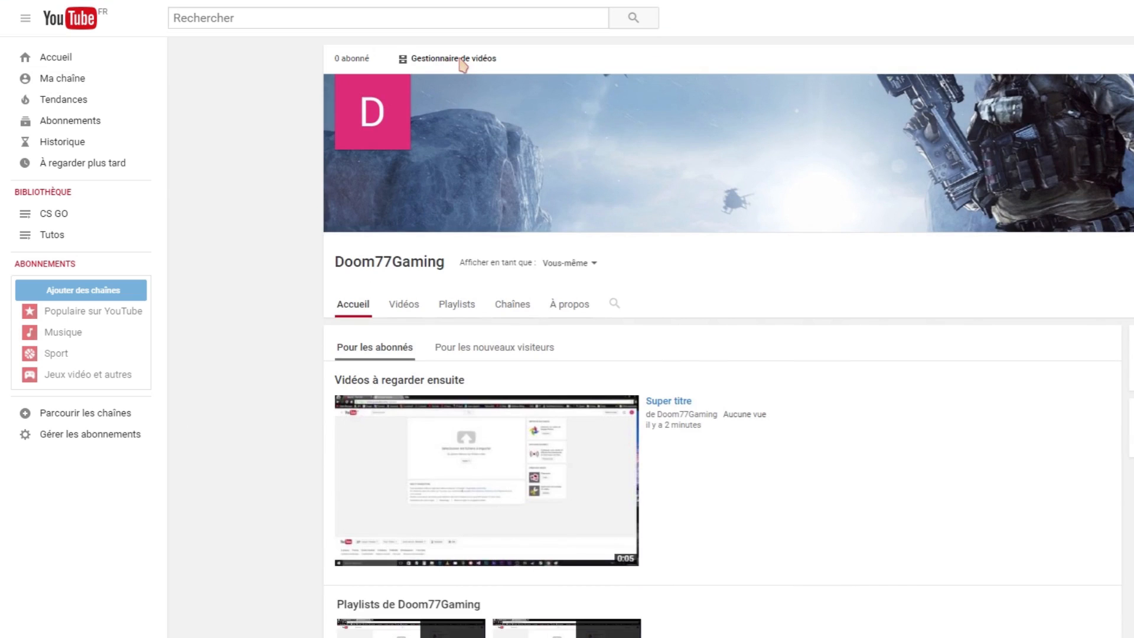
left_click(462, 59)
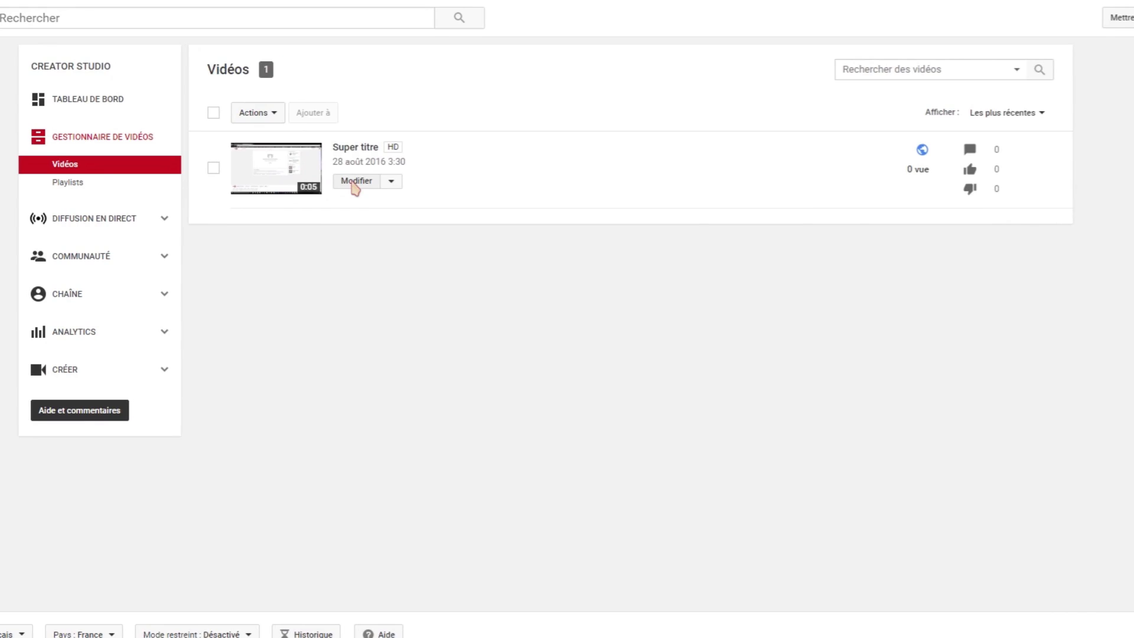
left_click(355, 182)
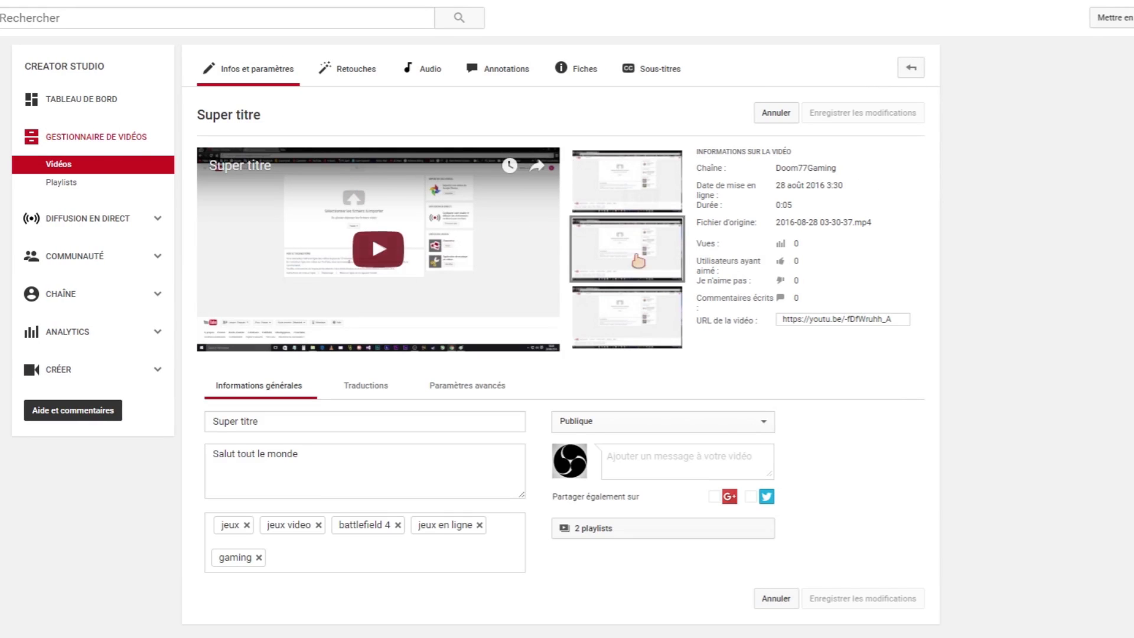
left_click(505, 74)
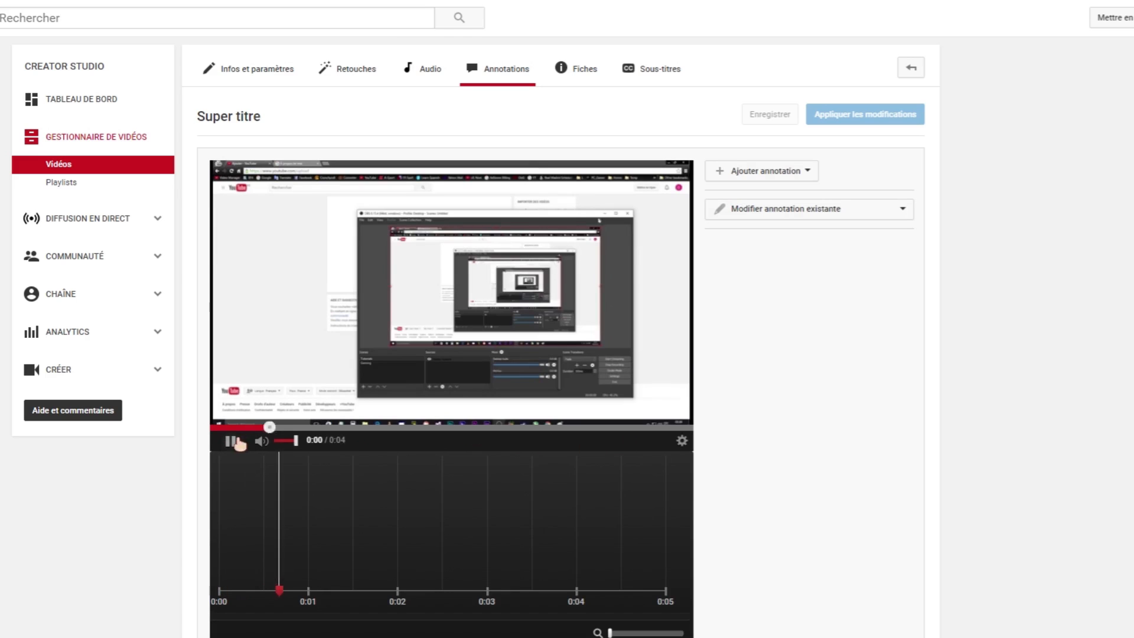
Add a note annotation, place it enlarged at the video's top-right, and fill it dark red.
left_click(785, 174)
left_click(779, 175)
left_click(769, 172)
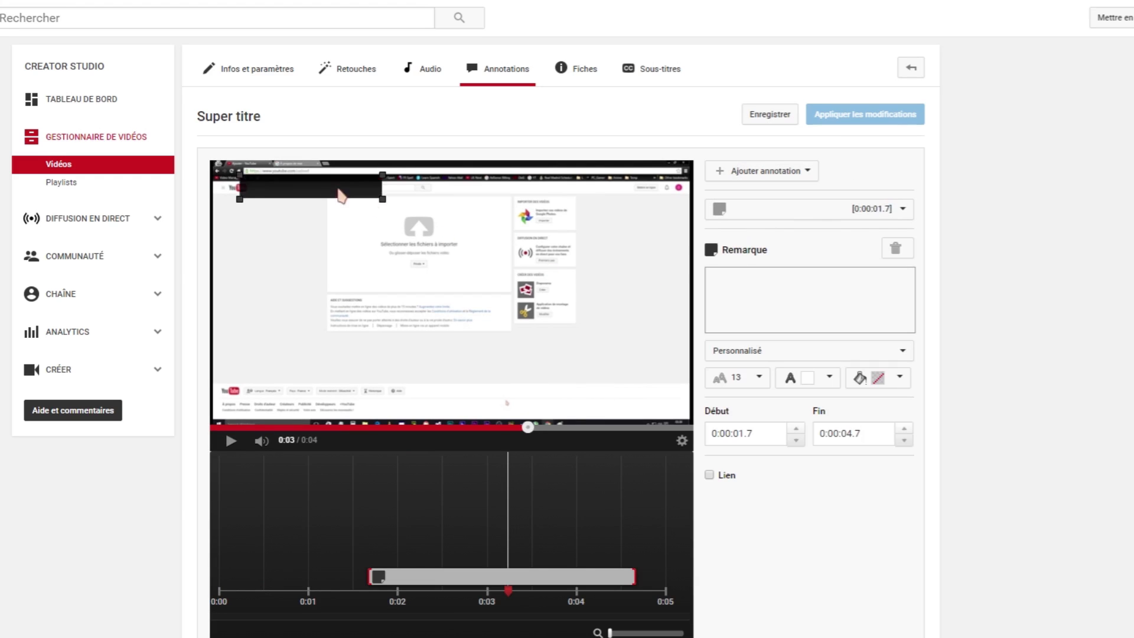
mouse_move(311, 187)
left_mouse_down()
mouse_move(502, 287)
mouse_move(366, 264)
left_mouse_up()
mouse_move(435, 277)
left_mouse_down()
mouse_move(497, 307)
mouse_move(611, 212)
mouse_move(603, 218)
left_mouse_up()
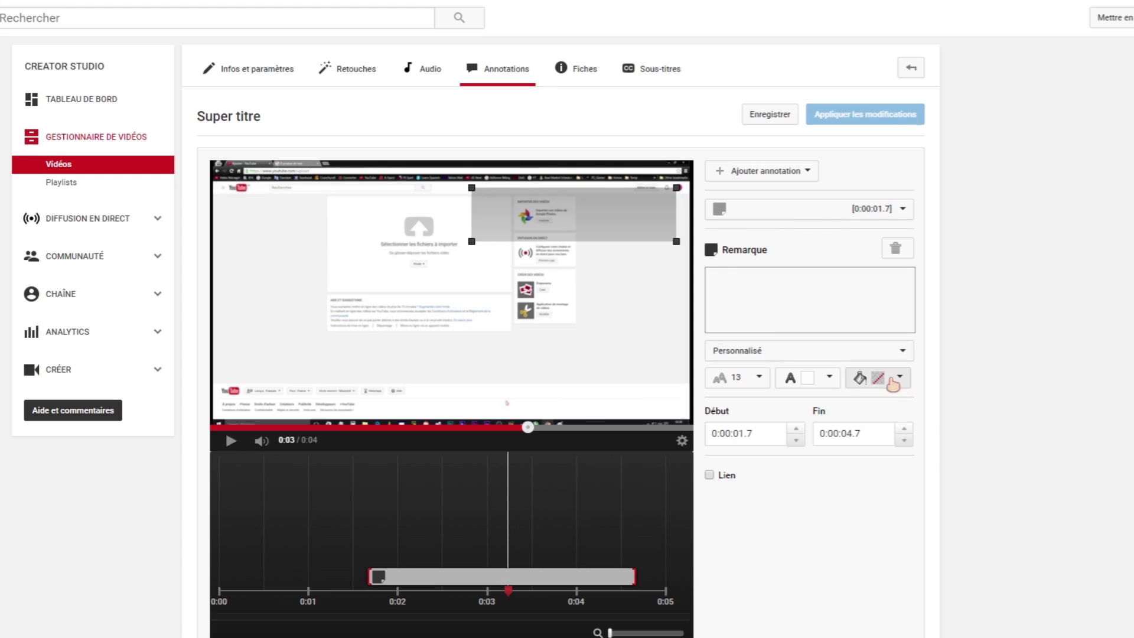
left_click(899, 376)
left_click(858, 447)
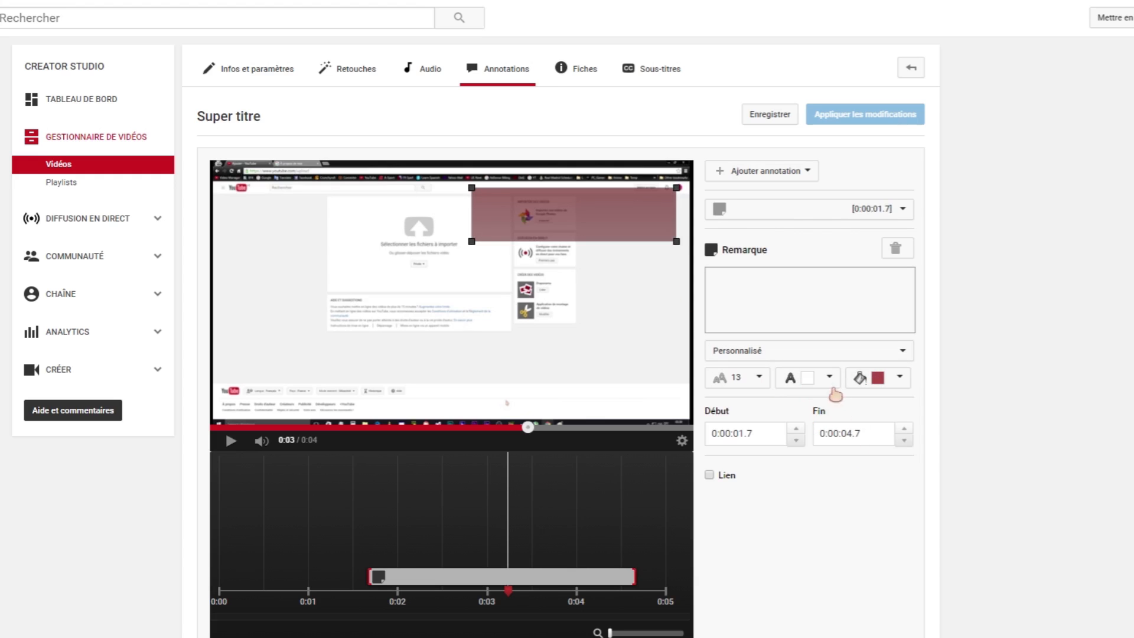
Set the note's text to 'Salut' with font size 28, without a link.
left_click(762, 292)
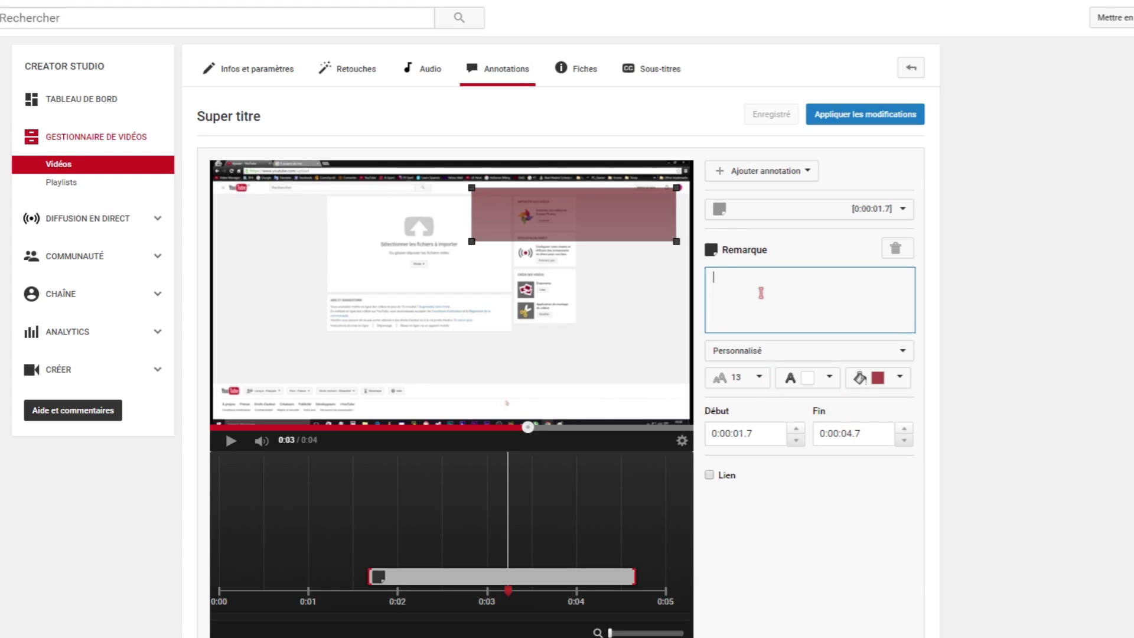
type("Cli")
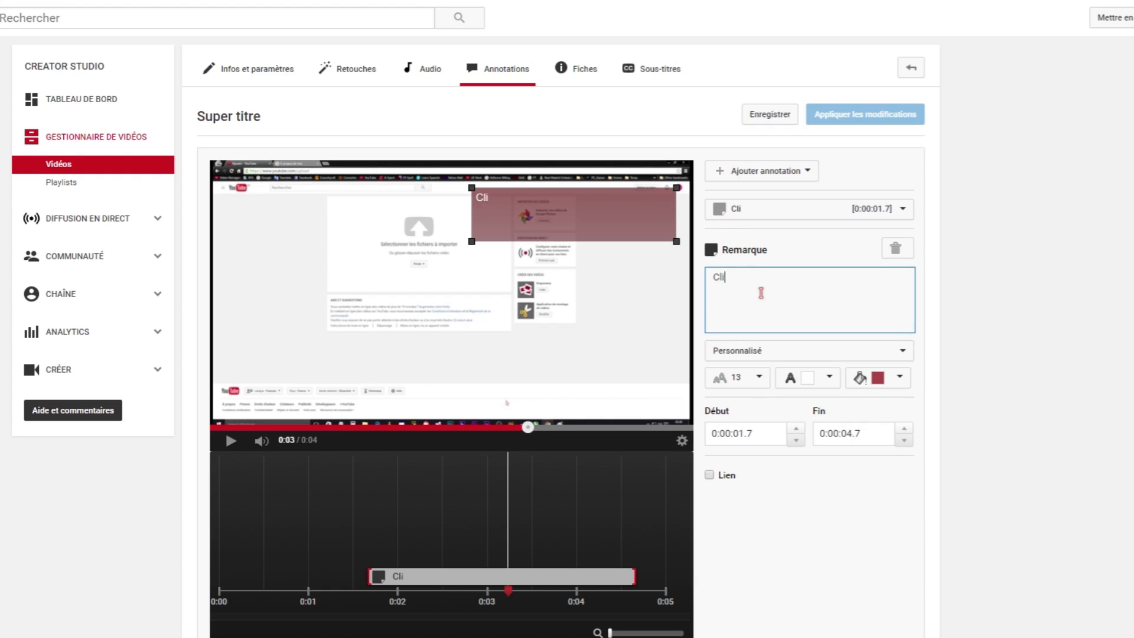
type("quez ici")
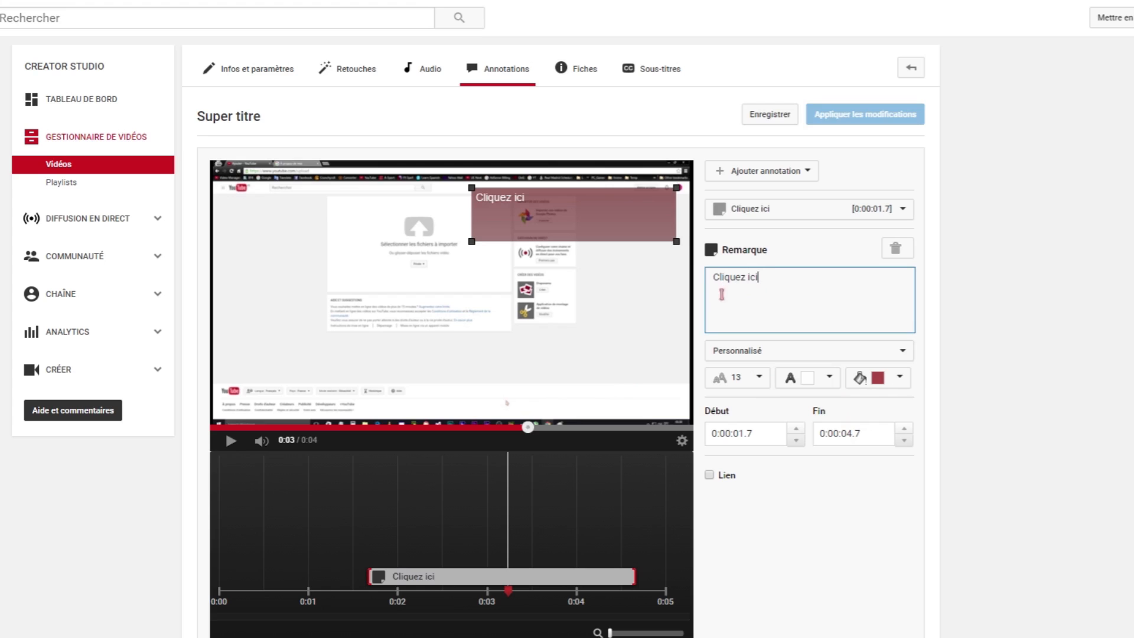
left_click(709, 475)
left_click(827, 505)
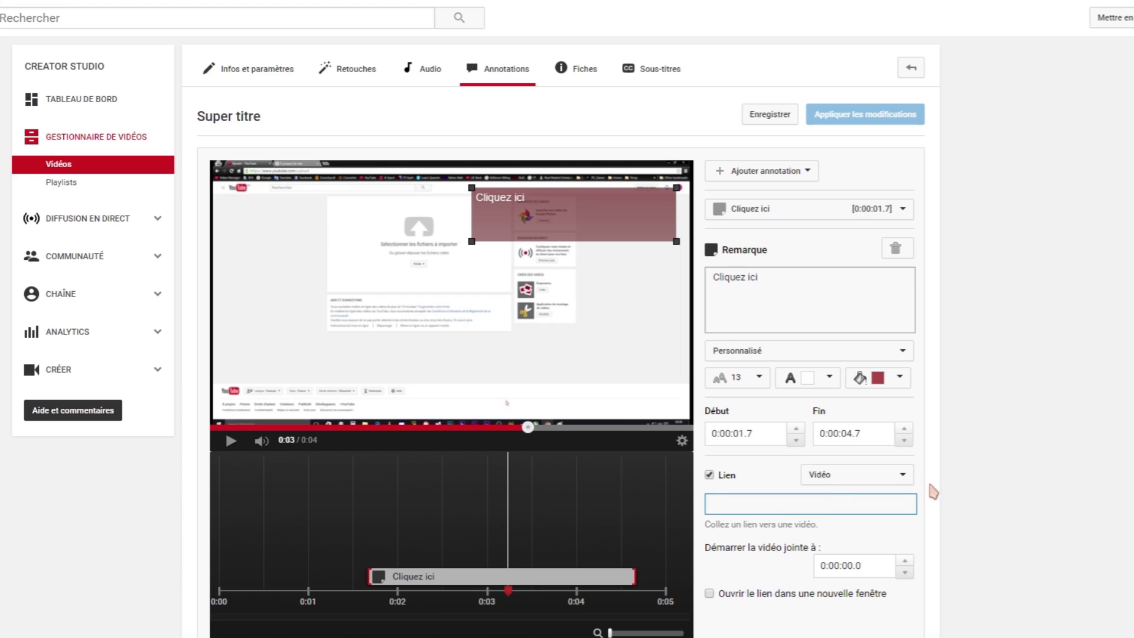
left_click(709, 475)
left_click_drag(561, 216, 569, 208)
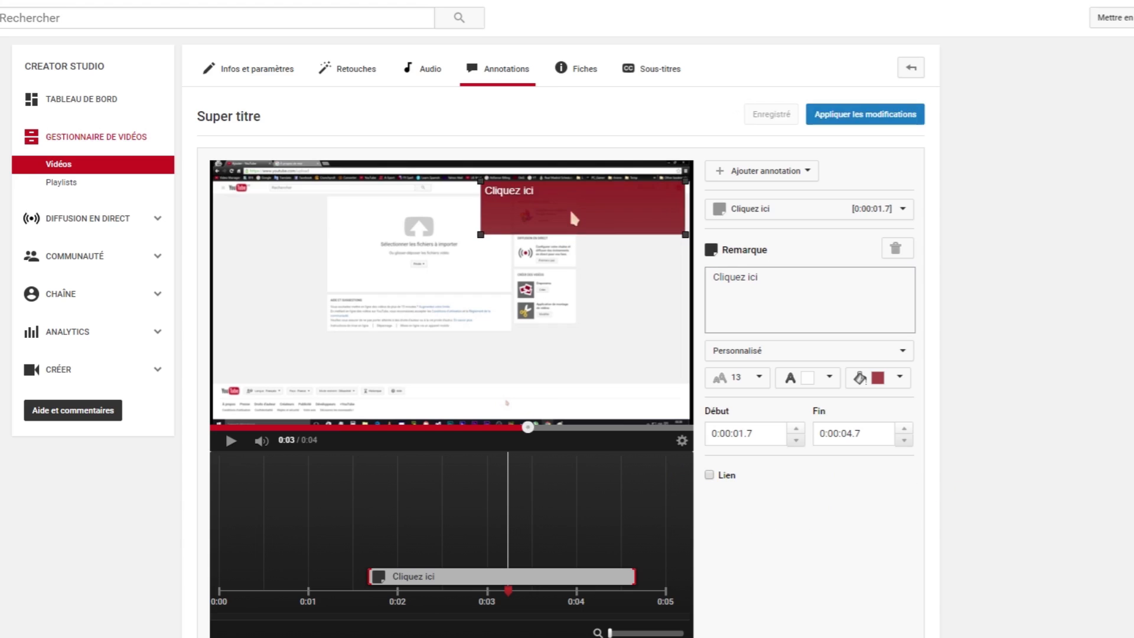
triple_click(719, 282)
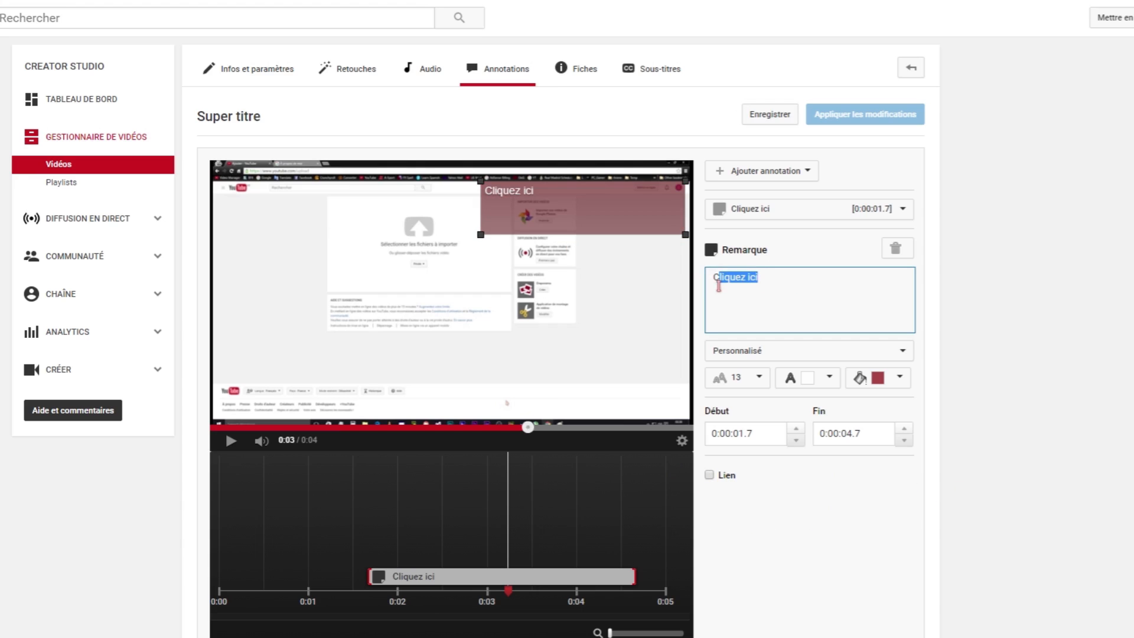
left_click_drag(799, 289, 558, 294)
type("Salut")
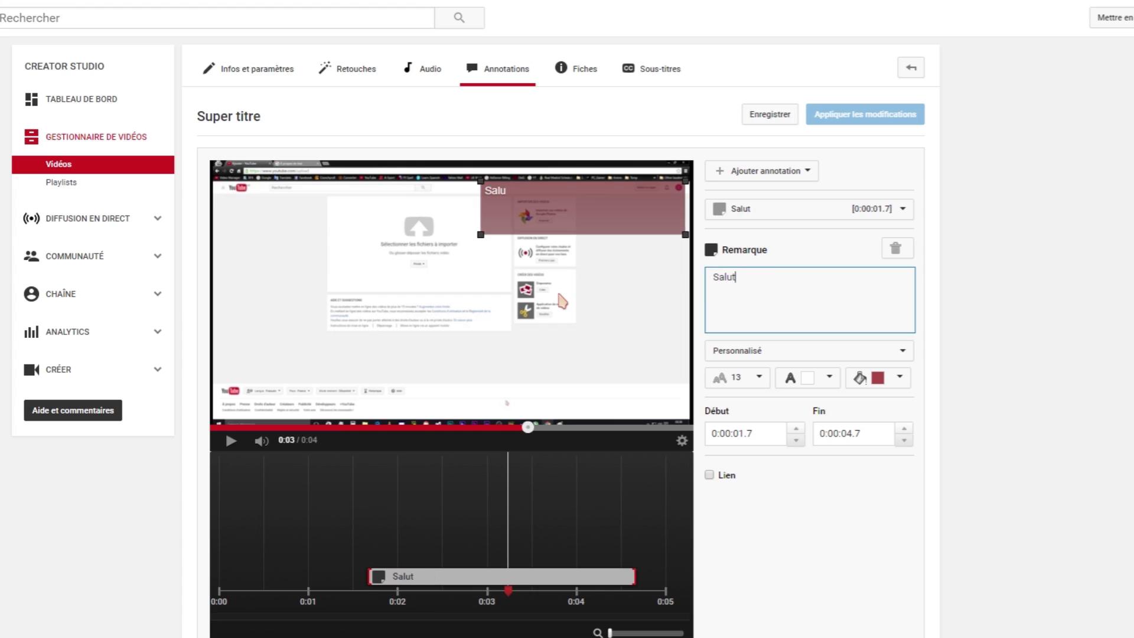
left_click(747, 379)
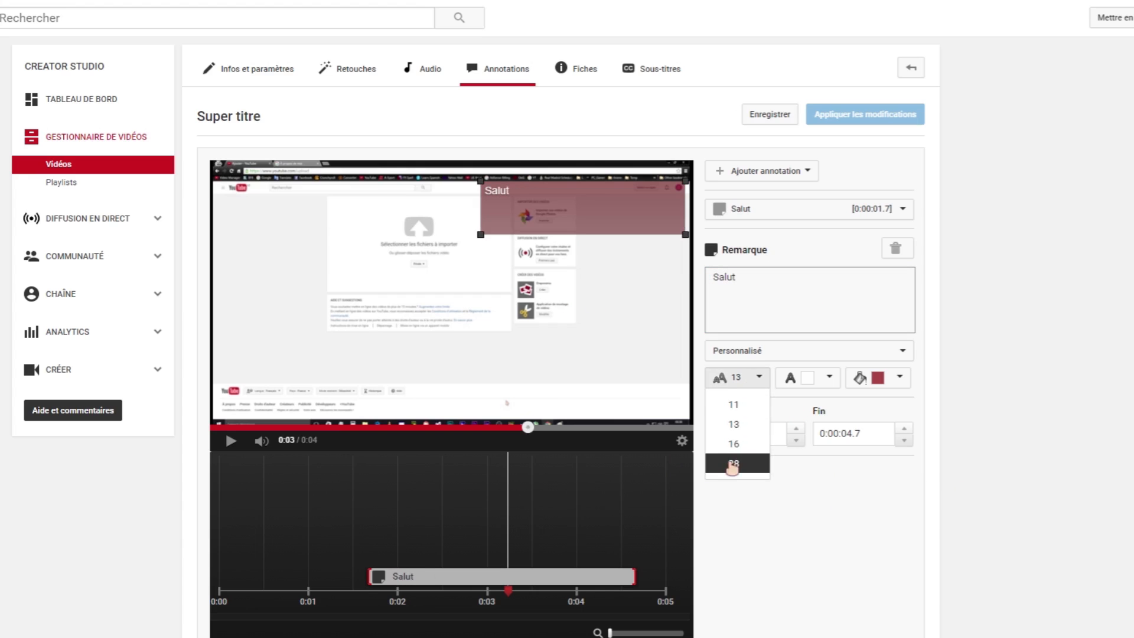
left_click(732, 464)
mouse_move(685, 234)
left_mouse_down()
mouse_move(548, 222)
mouse_move(649, 211)
left_mouse_up()
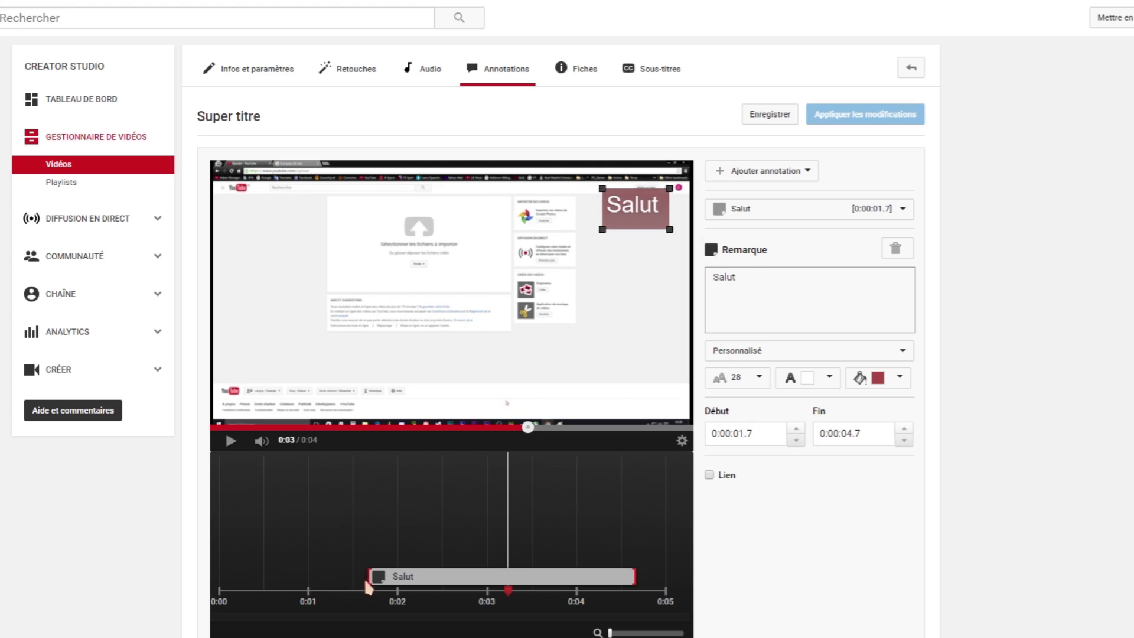
Make the Salut note start at 0:03.2 and apply the annotation changes.
left_click_drag(369, 580, 508, 579)
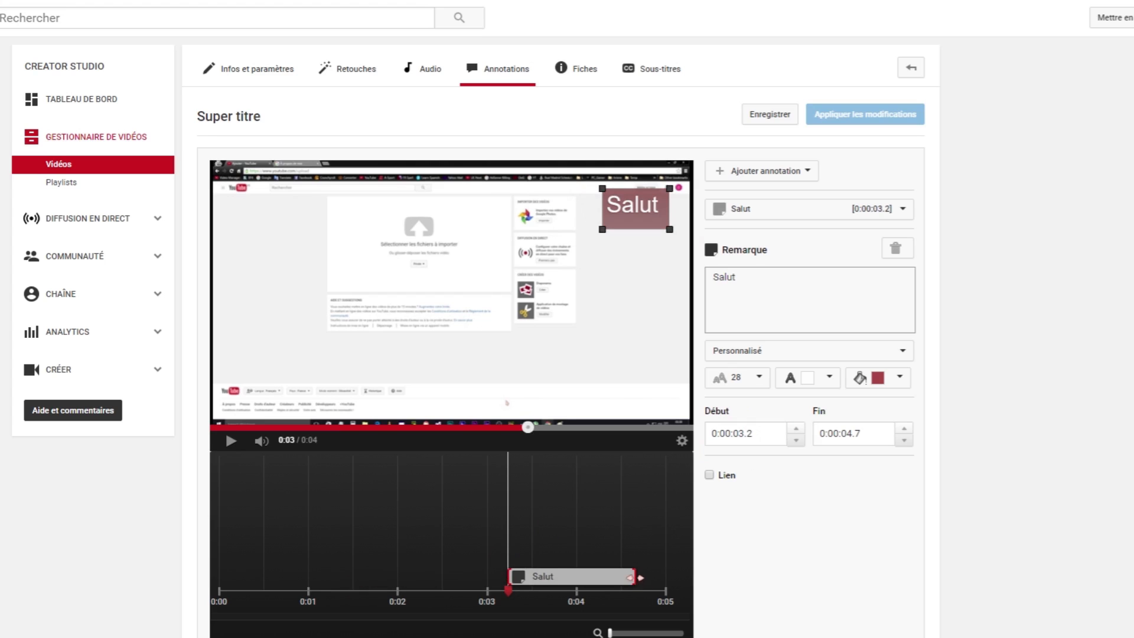
mouse_move(656, 201)
left_mouse_down()
mouse_move(648, 207)
mouse_move(663, 198)
left_mouse_up()
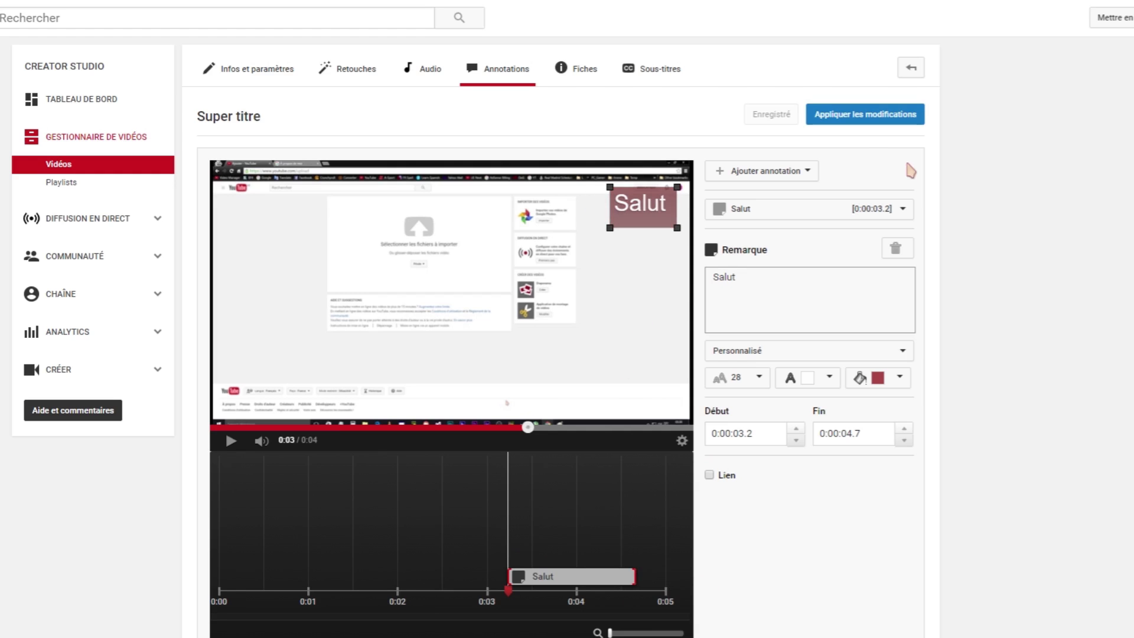
left_click(862, 122)
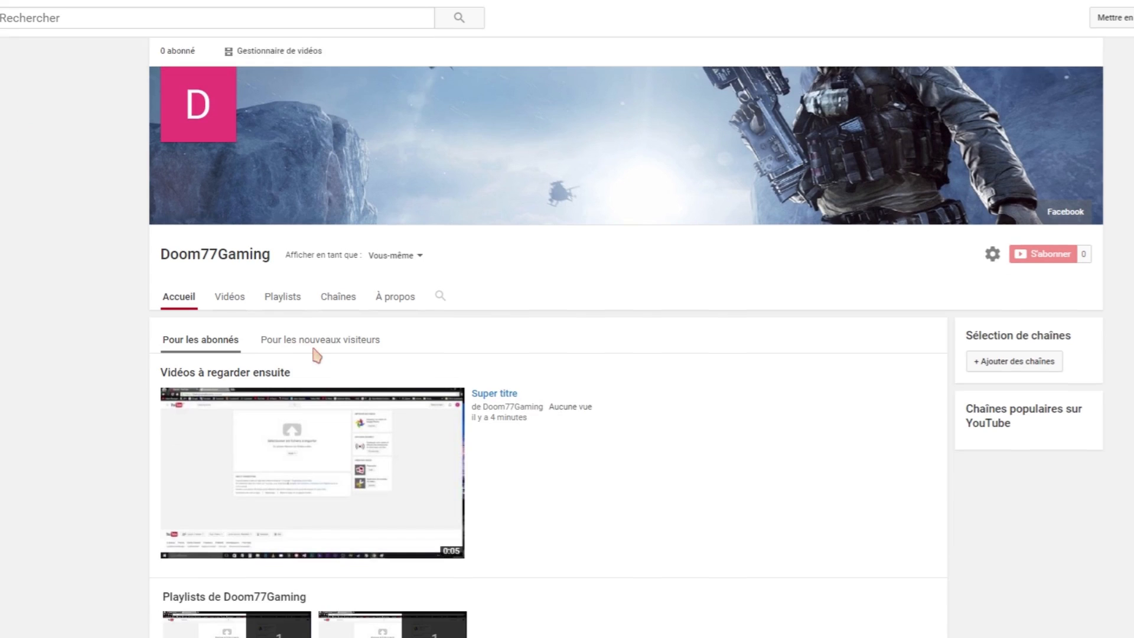
Scroll down the channel page and open the 'Super titre' video's watch page.
scroll(316, 349, "down", 1)
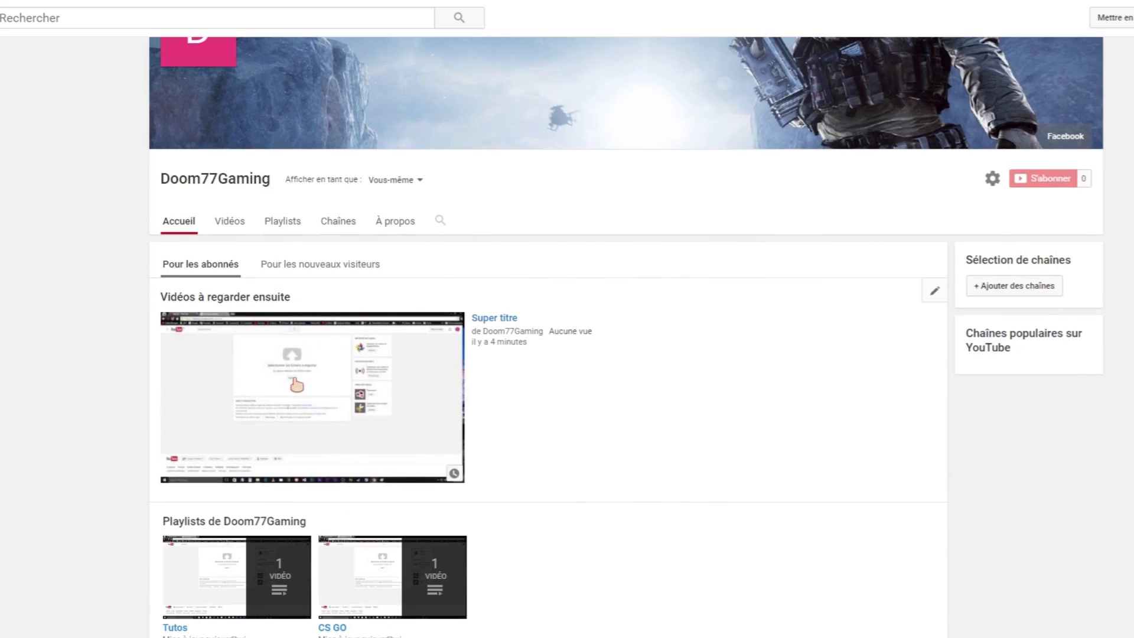
left_click(296, 385)
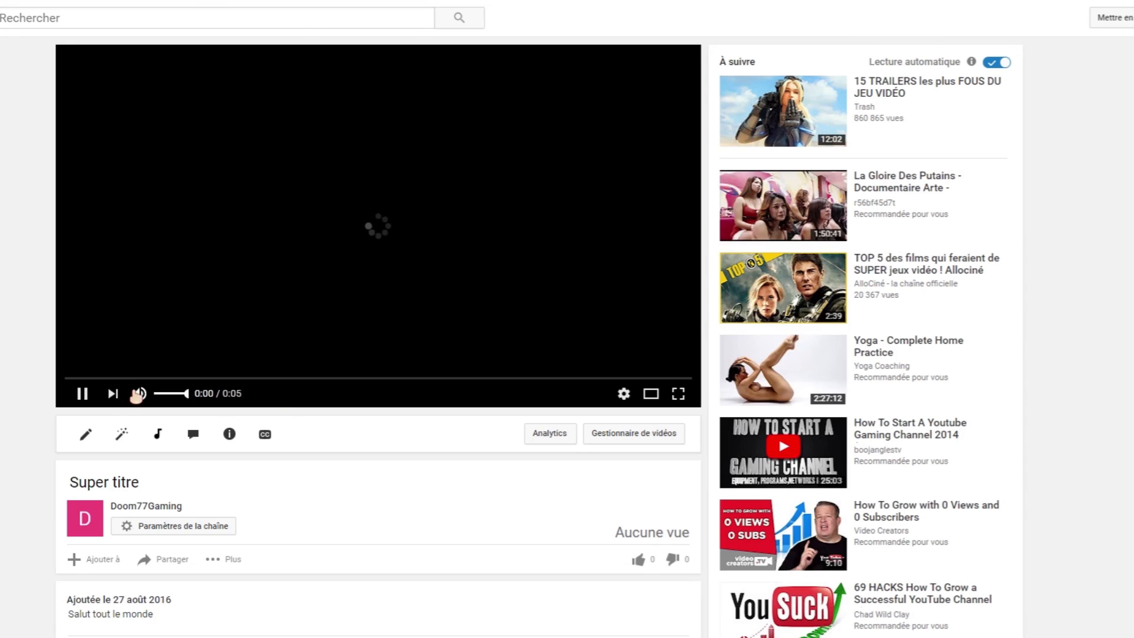